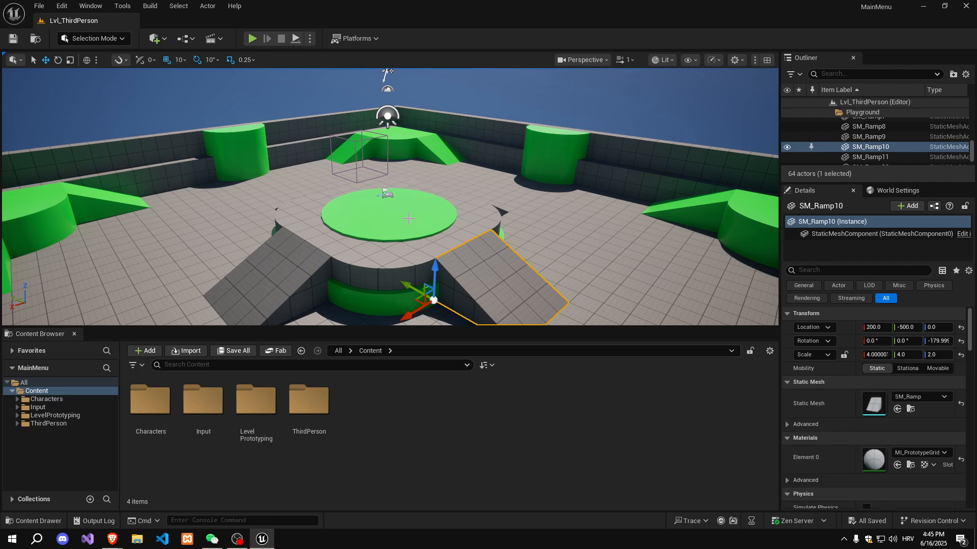
pyautogui.press('w')
pyautogui.moveTo(454, 202); pyautogui.dragTo(353, 208, button='right')
pyautogui.press('d')
pyautogui.press('s')
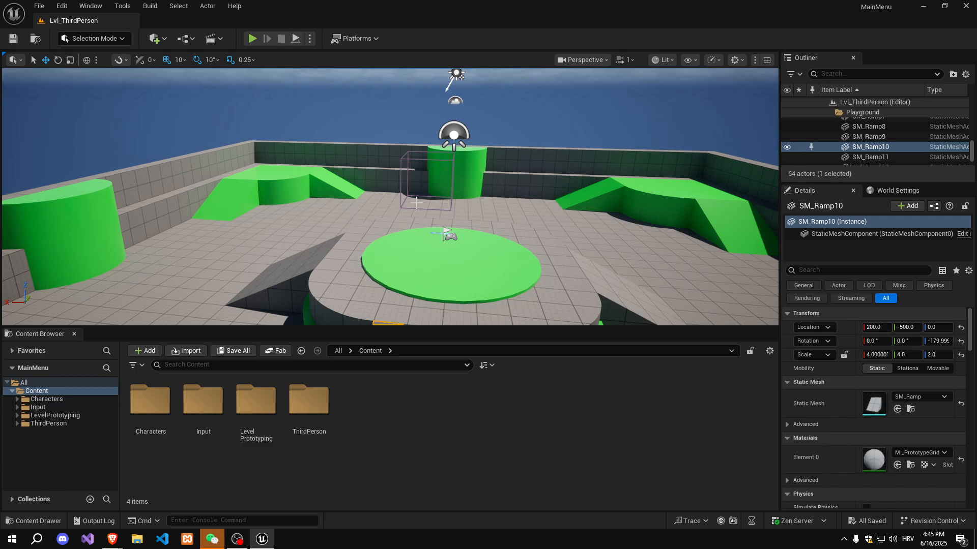
pyautogui.moveTo(402, 268)
pyautogui.mouseDown(button='right')
pyautogui.moveTo(478, 268)
pyautogui.moveTo(402, 268)
pyautogui.mouseUp(button='right')
pyautogui.press('a')
pyautogui.press('s')
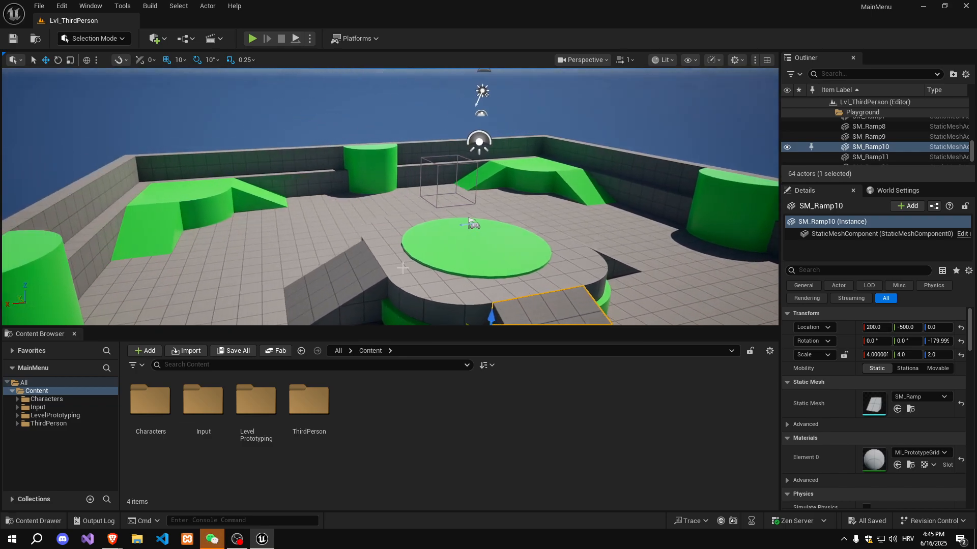
# - Create a folder named MainMenu inside the Content folder and open it
pyautogui.rightClick(361, 407)
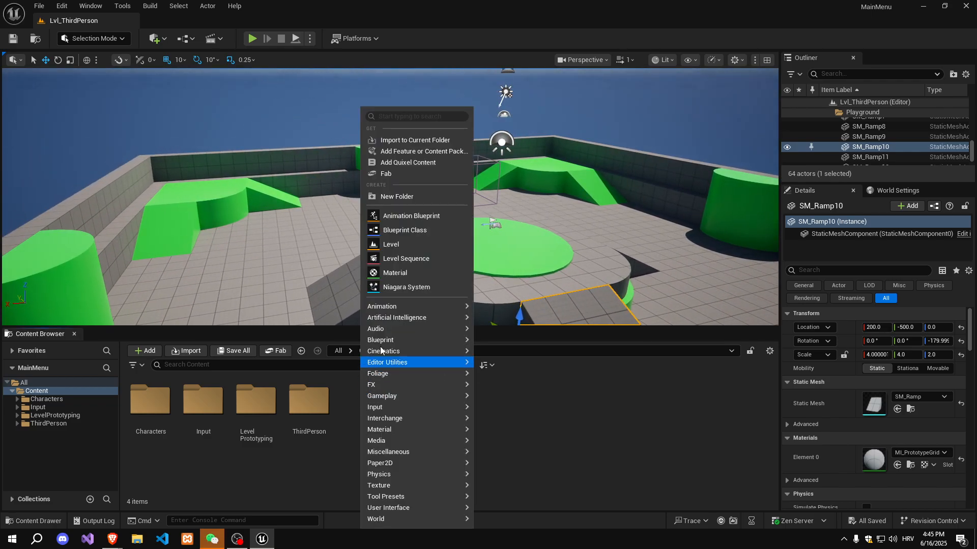
pyautogui.click(393, 198)
pyautogui.write('MainMenu')
pyautogui.press('Return')
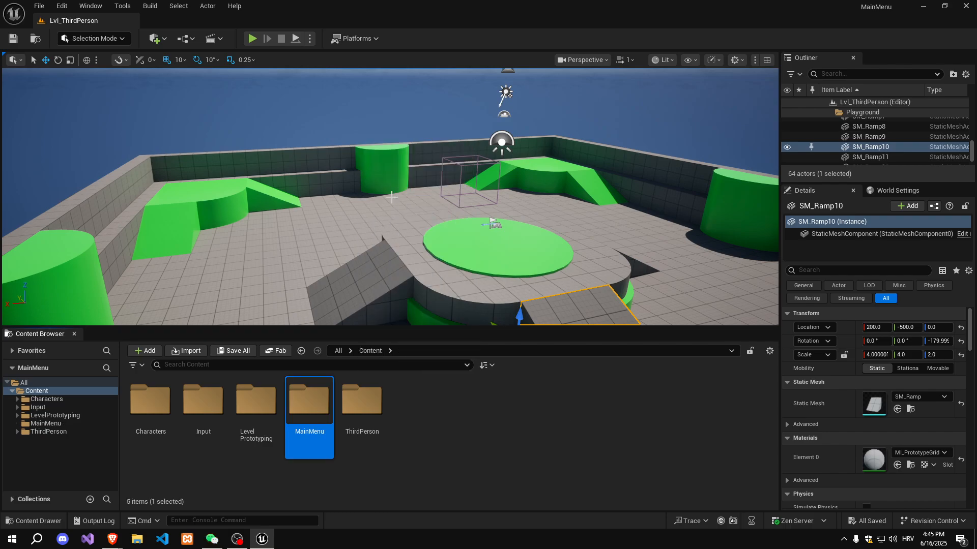
pyautogui.doubleClick(312, 412)
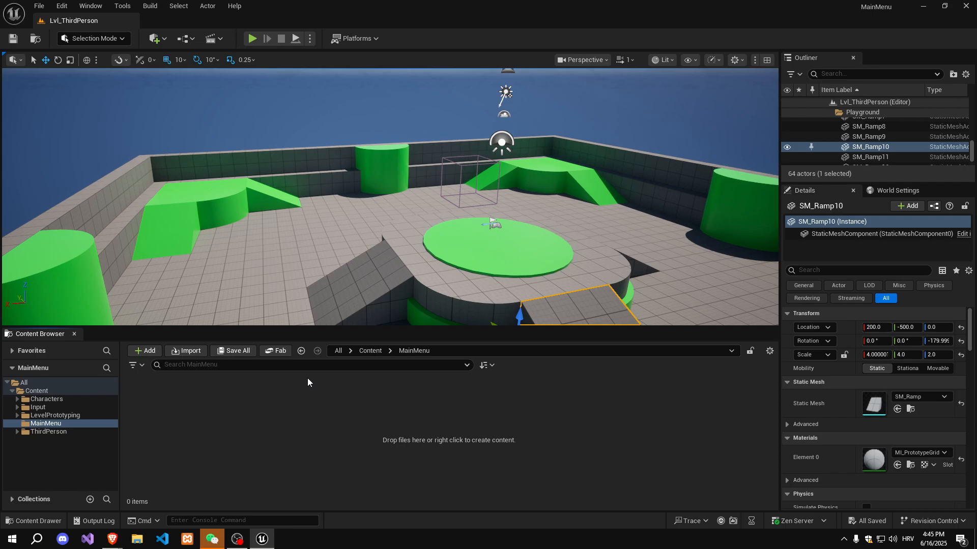
# - Create a Widget Blueprint based on User Widget in the MainMenu folder and name it WB_MainMenu
pyautogui.rightClick(300, 395)
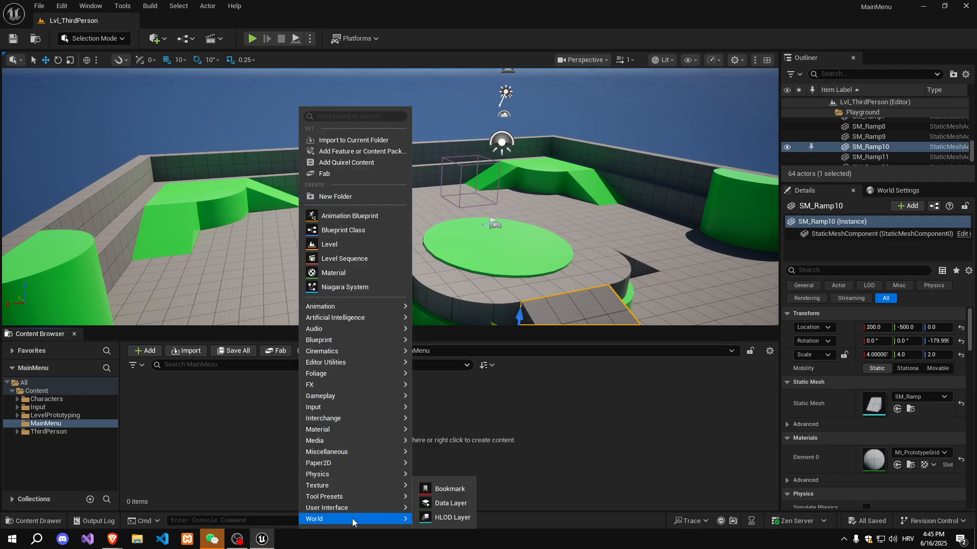
pyautogui.moveTo(351, 509)
pyautogui.click(445, 504)
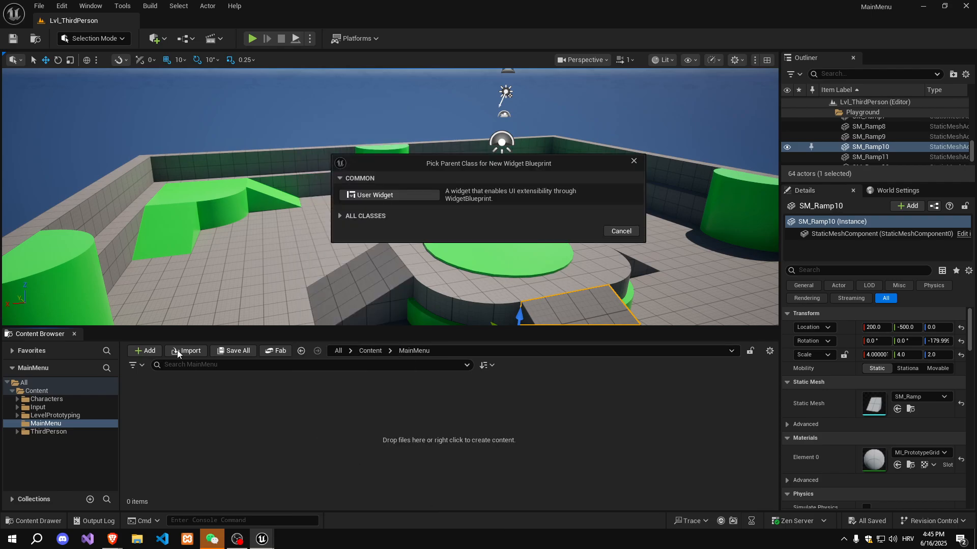
pyautogui.click(373, 202)
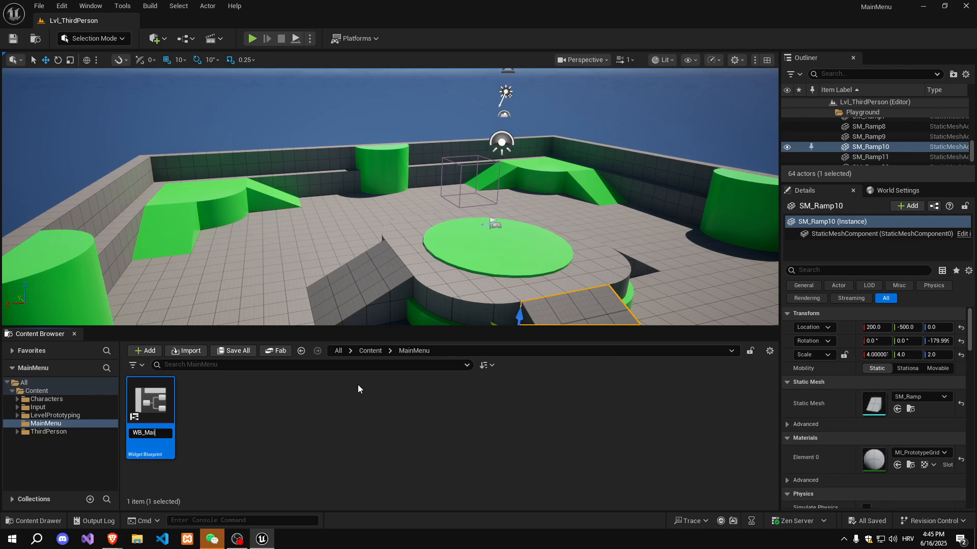
pyautogui.write('WB_MainMenu')
pyautogui.press('Return')
pyautogui.click(299, 378)
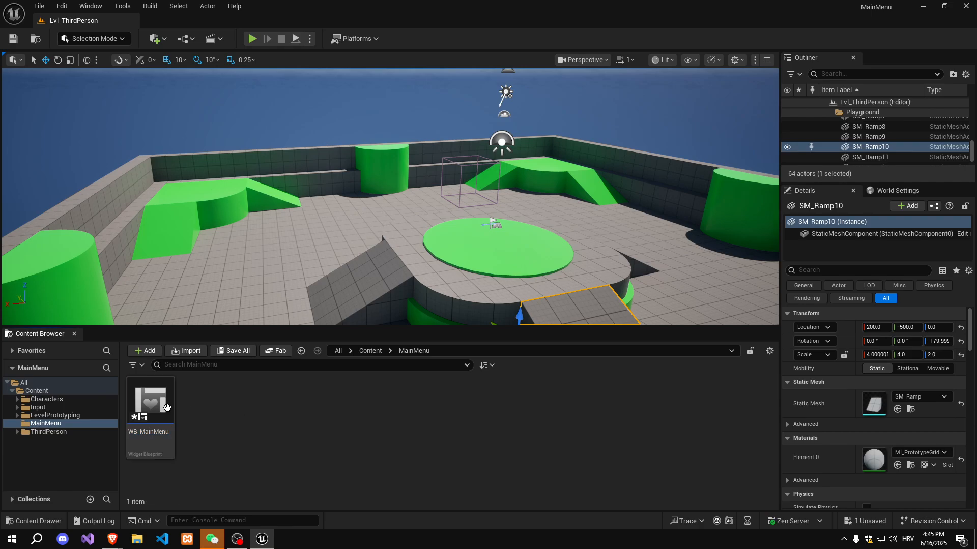
# - Open the WB_MainMenu widget blueprint and dock its editor beside the Lvl_ThirdPerson level
pyautogui.doubleClick(134, 407)
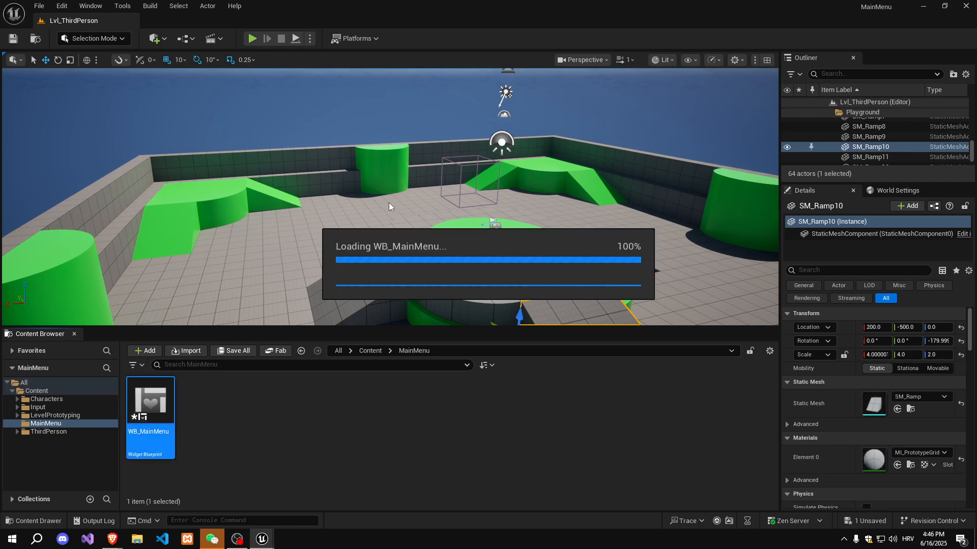
pyautogui.moveTo(235, 164); pyautogui.dragTo(223, 25)
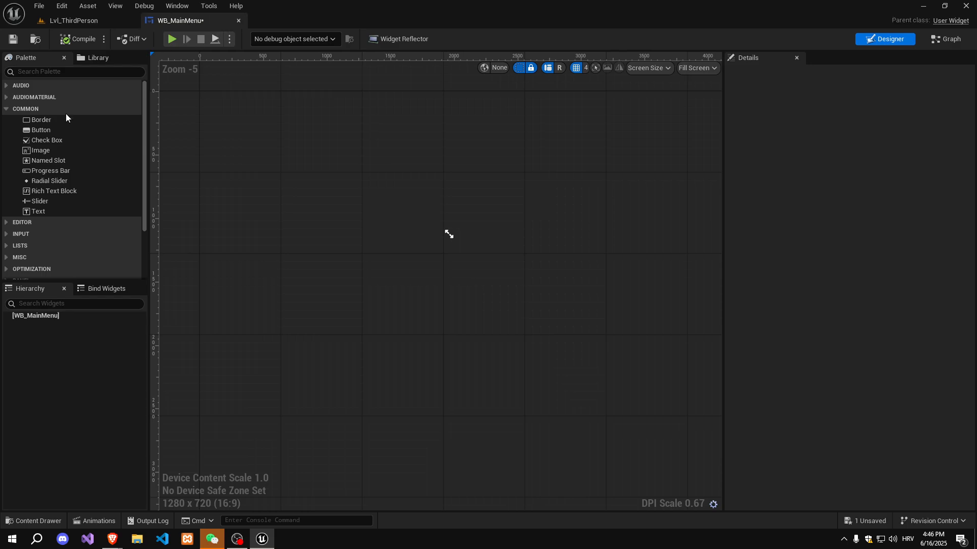
pyautogui.click(41, 84)
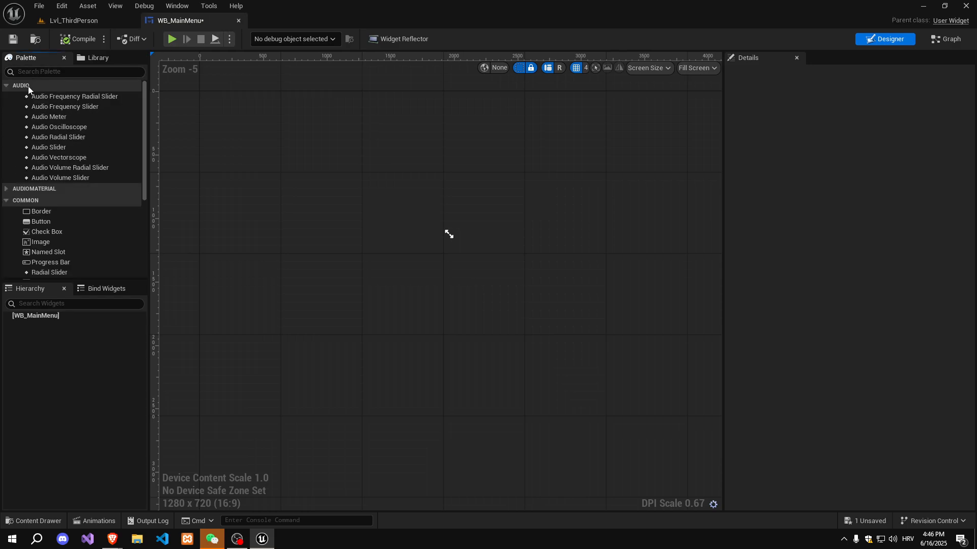
pyautogui.click(28, 85)
# - Find the Canvas Panel widget and add it as the root of WB_MainMenu
pyautogui.click(38, 72)
pyautogui.write('canvas')
pyautogui.moveTo(50, 96); pyautogui.dragTo(395, 175)
pyautogui.scroll(3, 360, 214)
pyautogui.moveTo(323, 254); pyautogui.dragTo(539, 405, button='right')
pyautogui.scroll(-1, 347, 256)
pyautogui.scroll(-1, 540, 405)
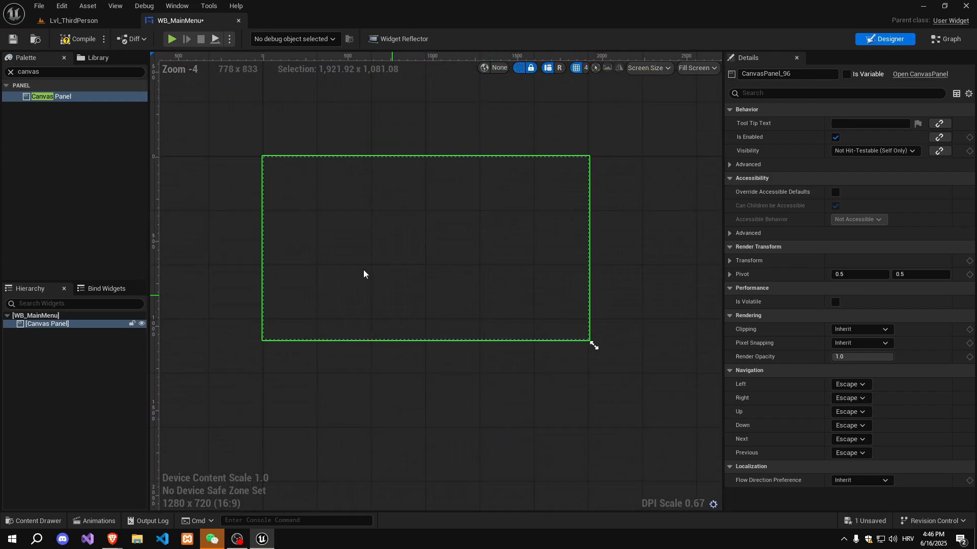
pyautogui.press('BackSpace')
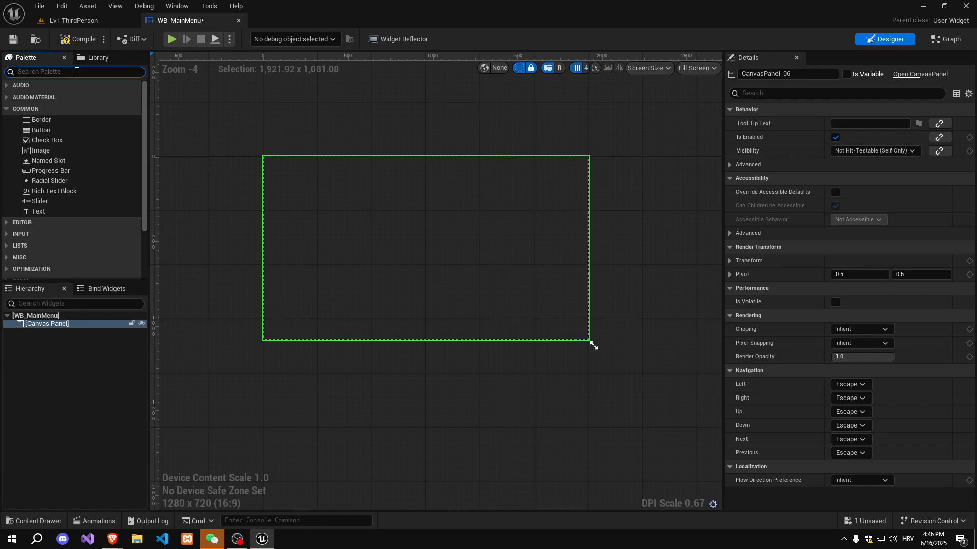
pyautogui.write('horizontal')
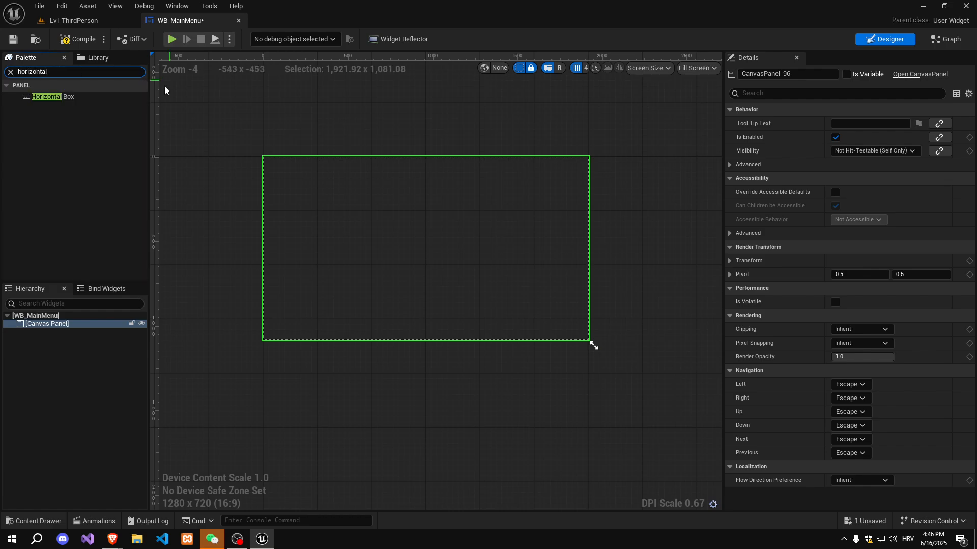
pyautogui.moveTo(83, 98); pyautogui.dragTo(371, 312)
pyautogui.moveTo(343, 263); pyautogui.dragTo(306, 230)
pyautogui.click(64, 75)
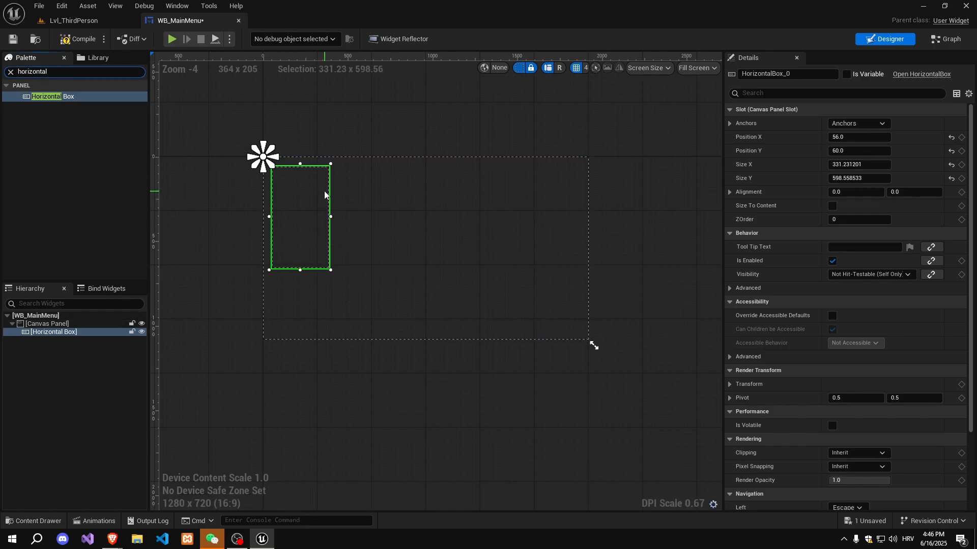
pyautogui.click(79, 324)
pyautogui.click(73, 332)
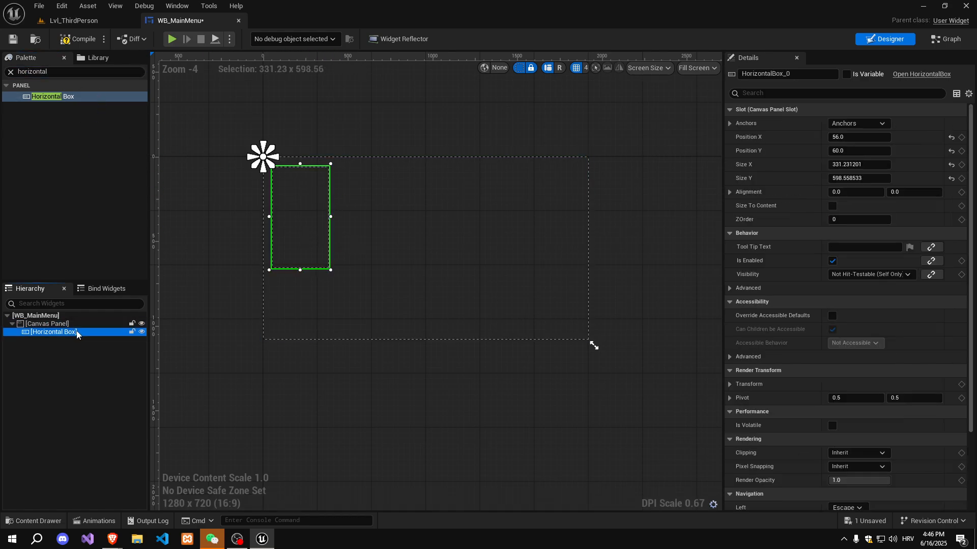
pyautogui.press('Delete')
# - Add a Vertical Box of about 352 × 499 near the canvas's upper-left corner and anchor it to the top left
pyautogui.click(44, 74)
pyautogui.write('verti')
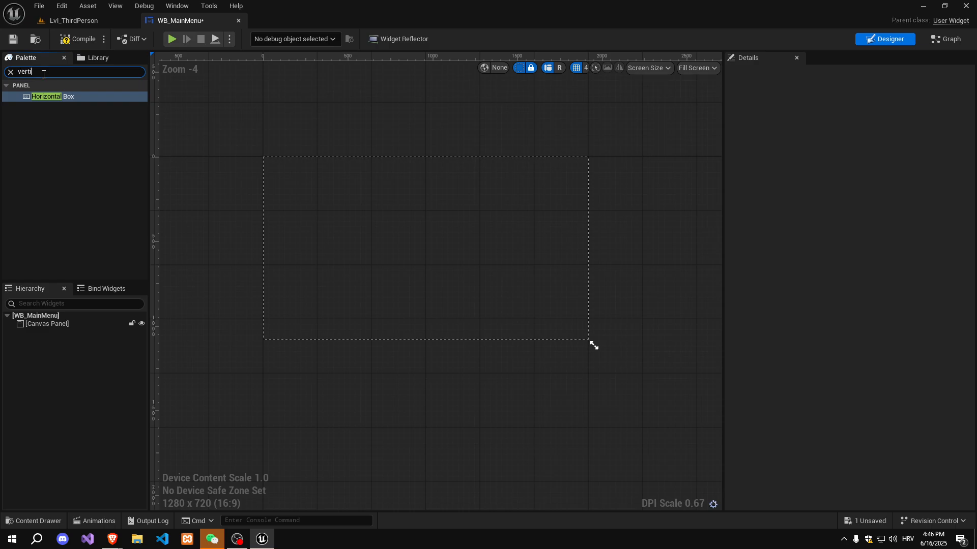
pyautogui.write('cal')
pyautogui.moveTo(44, 96); pyautogui.dragTo(317, 223)
pyautogui.click(297, 203)
pyautogui.click(287, 194)
pyautogui.click(842, 125)
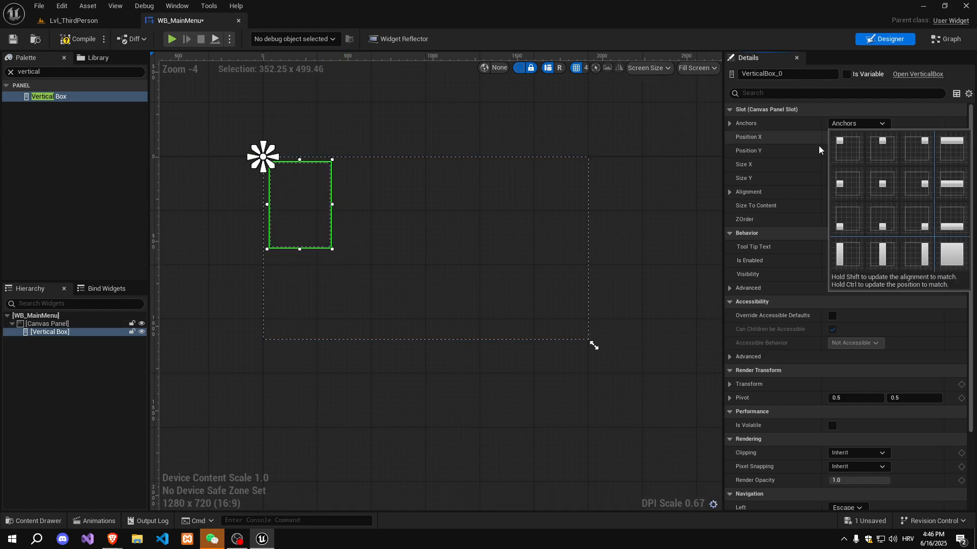
pyautogui.click(840, 150)
pyautogui.click(202, 168)
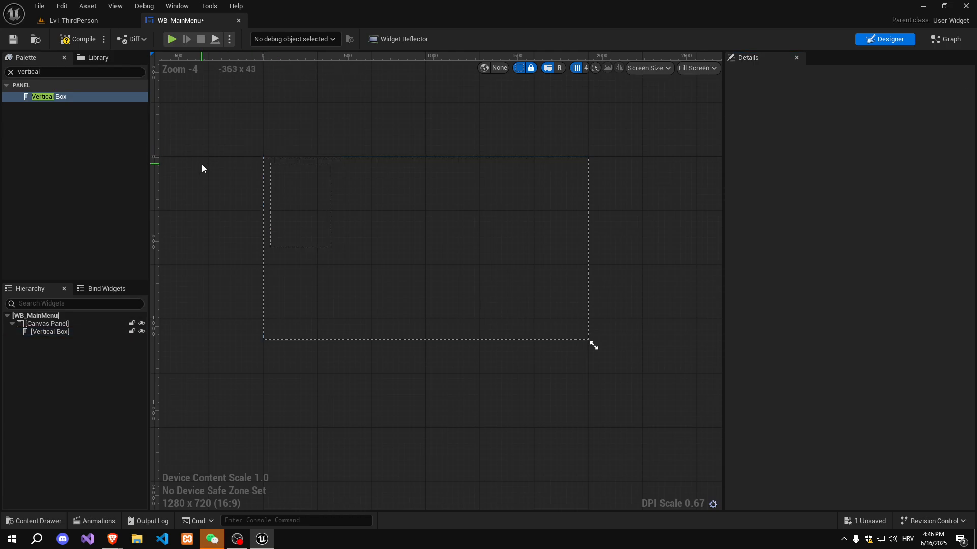
# - Add a Text widget inside the Vertical Box and set its text to "Project game"
pyautogui.click(102, 71)
pyautogui.write('text')
pyautogui.moveTo(38, 107); pyautogui.dragTo(282, 167)
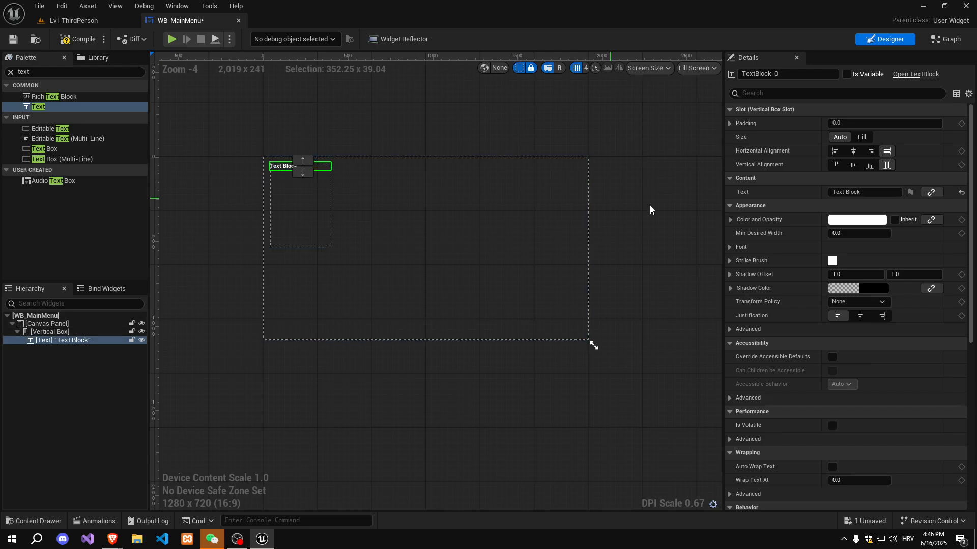
pyautogui.moveTo(869, 192); pyautogui.dragTo(749, 182)
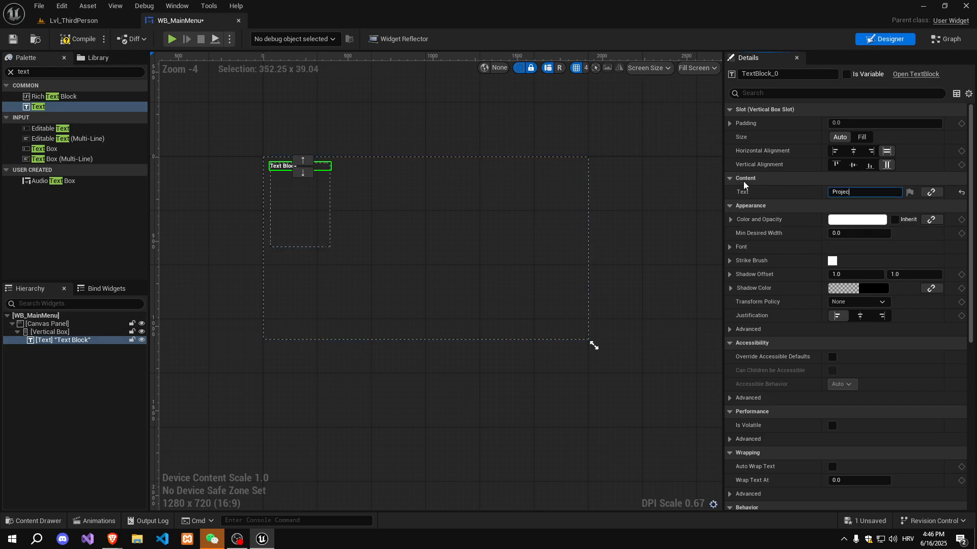
pyautogui.click(334, 197)
# - Nest a second Vertical Box inside the existing one, below the "Project game" text
pyautogui.click(298, 188)
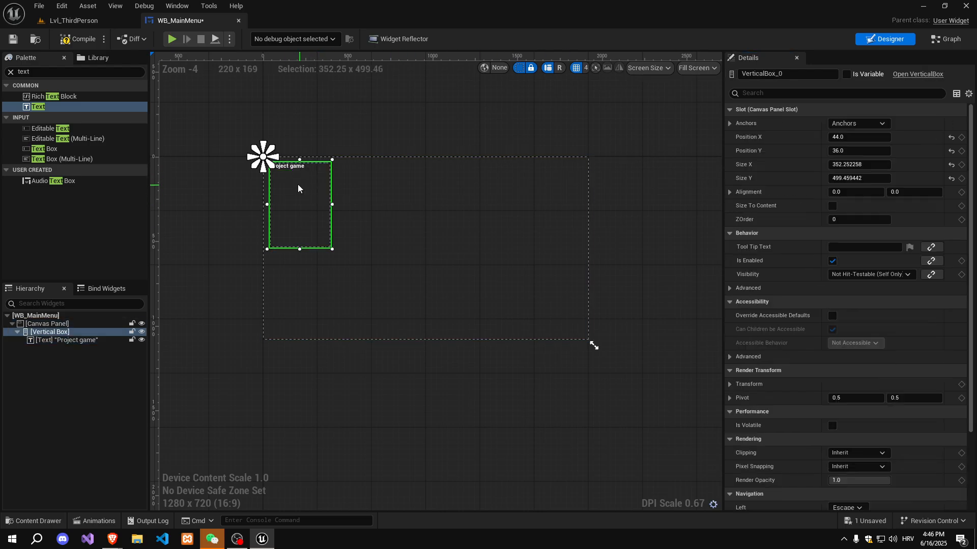
pyautogui.click(57, 75)
pyautogui.write('vertical')
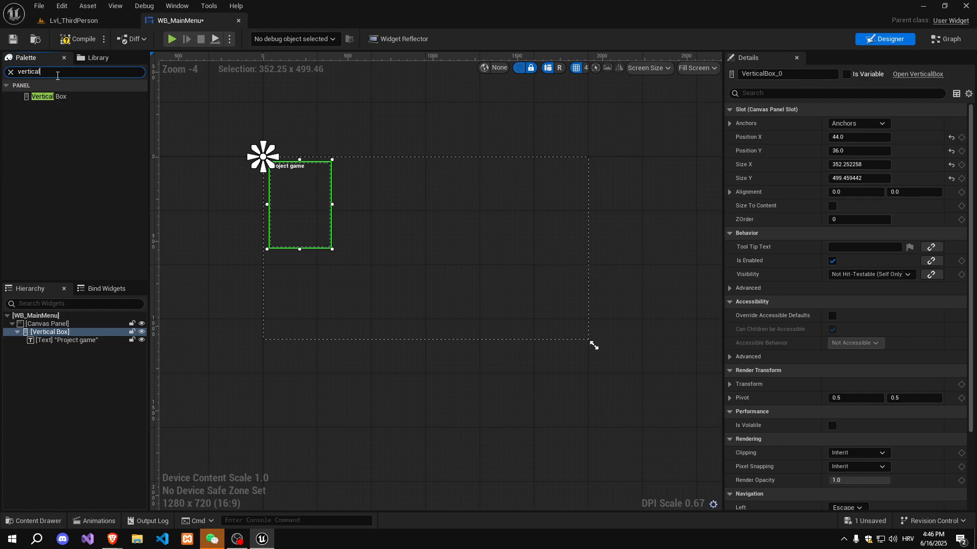
pyautogui.moveTo(51, 96); pyautogui.dragTo(57, 339)
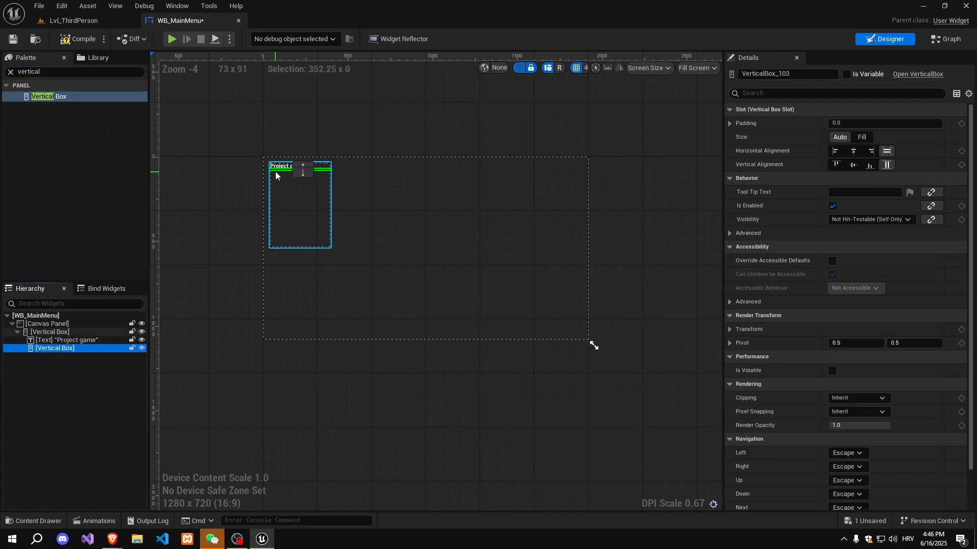
# - Add a Button inside the nested Vertical Box
pyautogui.click(60, 75)
pyautogui.write('button')
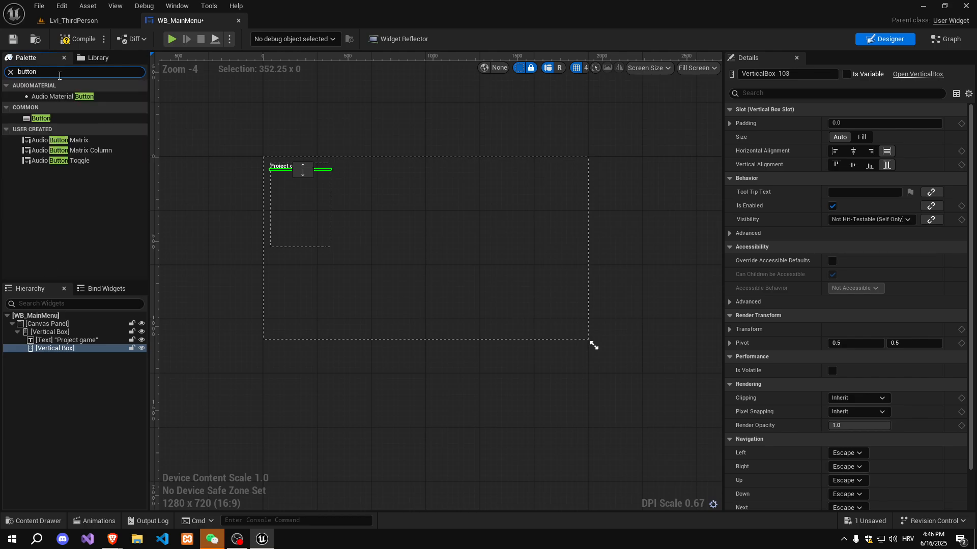
pyautogui.moveTo(40, 118); pyautogui.dragTo(65, 352)
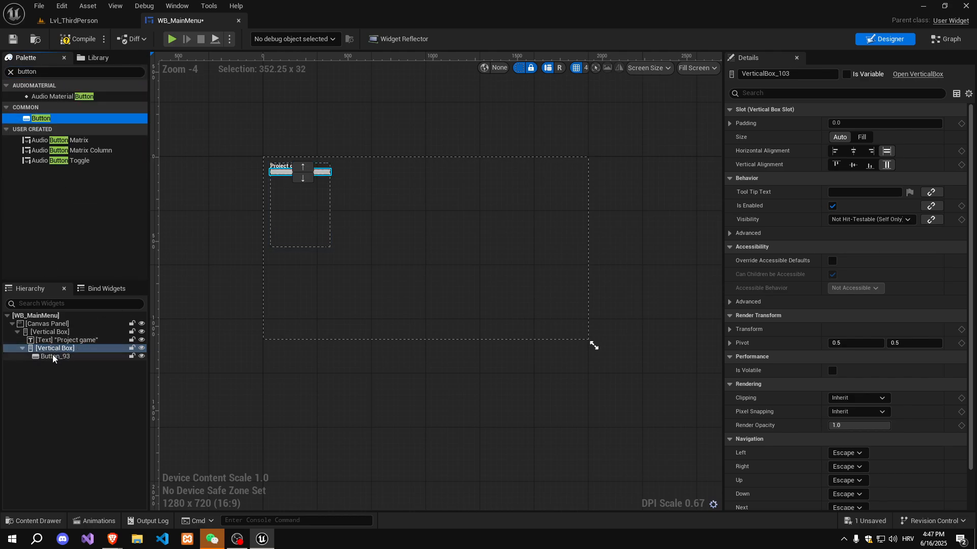
# - Add a Text widget inside the button as its label
pyautogui.doubleClick(48, 72)
pyautogui.write('text')
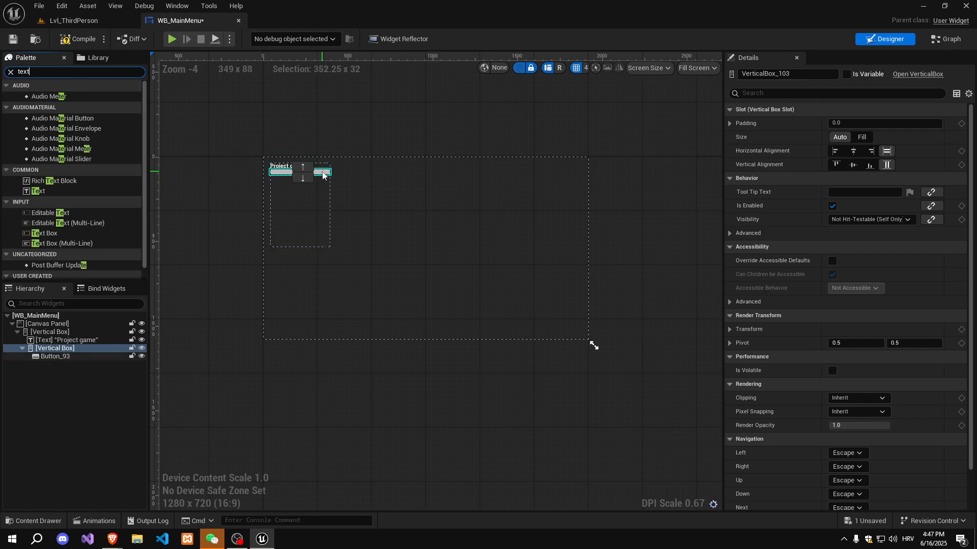
pyautogui.moveTo(57, 105); pyautogui.dragTo(58, 358)
pyautogui.click(60, 356)
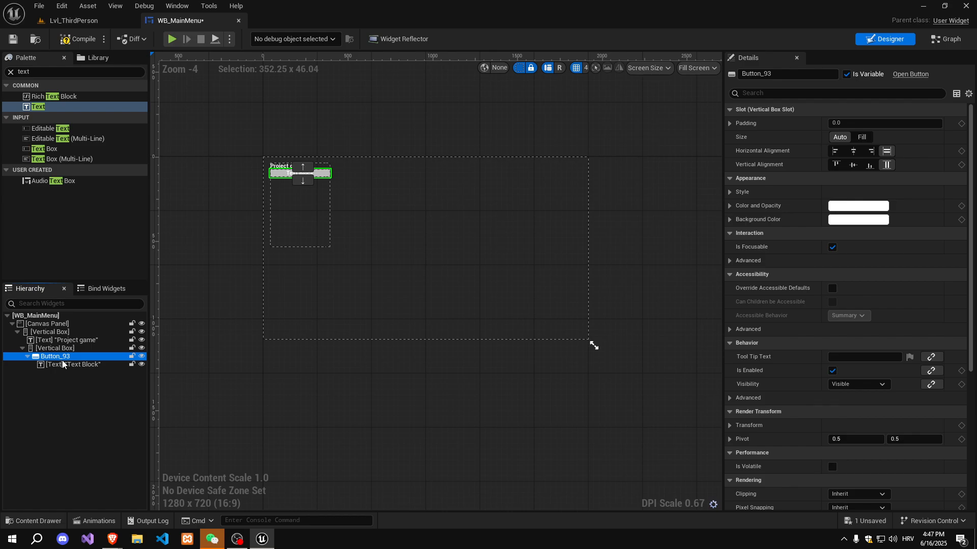
pyautogui.click(64, 363)
pyautogui.scroll(3, 248, 172)
pyautogui.moveTo(249, 173); pyautogui.dragTo(262, 190)
pyautogui.hotkey('ctrl', 'z')
# - Duplicate the button and its text label twice so the nested Vertical Box holds three buttons
pyautogui.click(371, 230)
pyautogui.moveTo(384, 226); pyautogui.dragTo(399, 242, button='right')
pyautogui.click(97, 356)
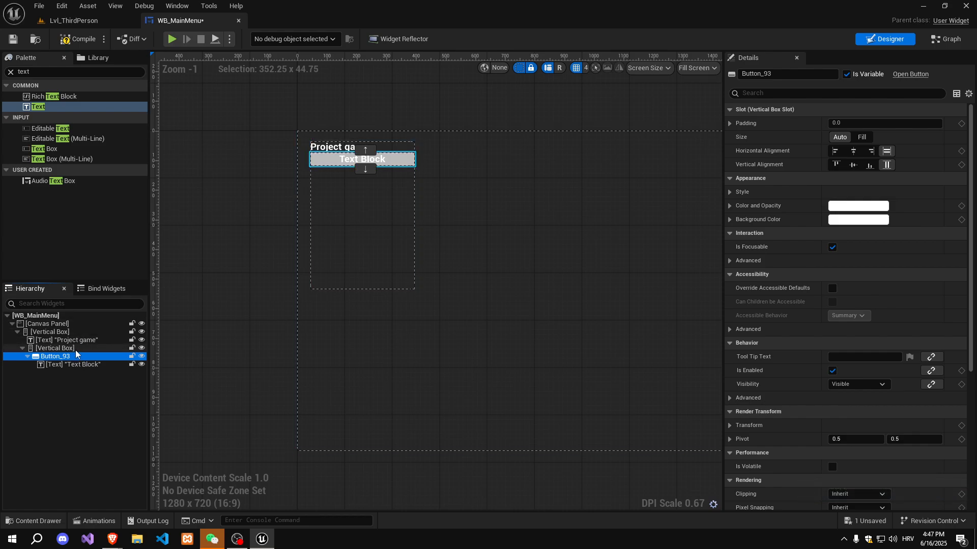
pyautogui.hotkey('ctrl', 'd')
pyautogui.hotkey('ctrl', 'd')
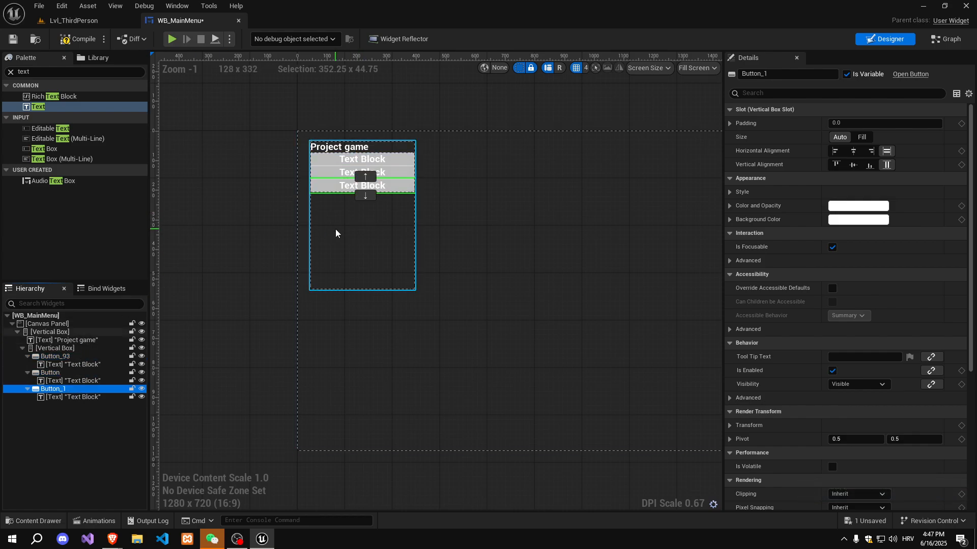
pyautogui.keyDown('ctrl'); pyautogui.click(406, 169); pyautogui.keyUp('ctrl')
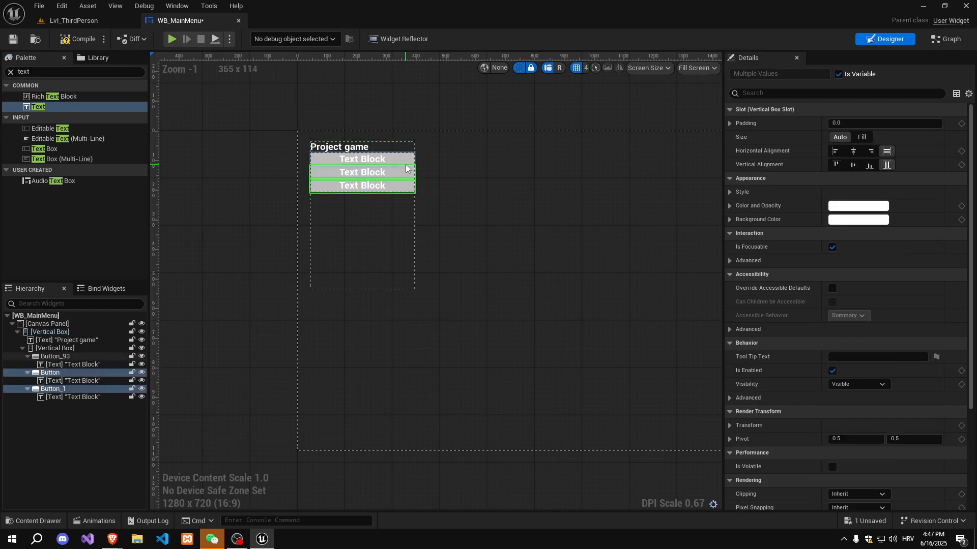
pyautogui.click(56, 348)
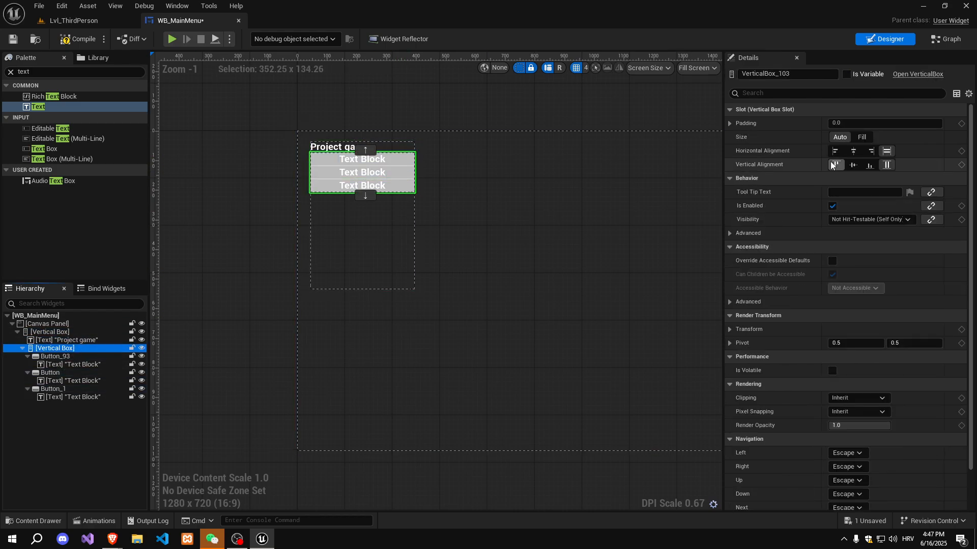
pyautogui.click(102, 357)
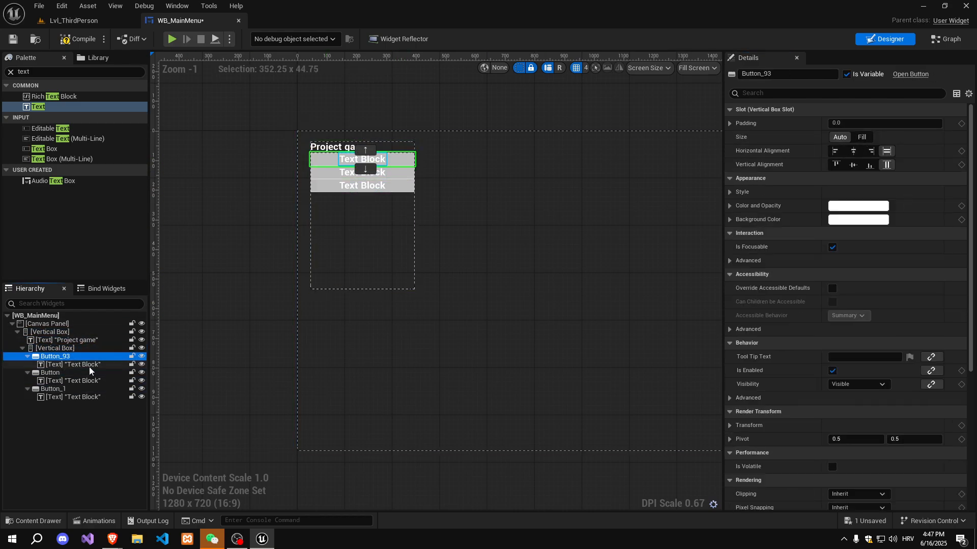
pyautogui.keyDown('shift'); pyautogui.click(87, 371); pyautogui.keyUp('shift')
pyautogui.keyDown('shift'); pyautogui.click(72, 388); pyautogui.keyUp('shift')
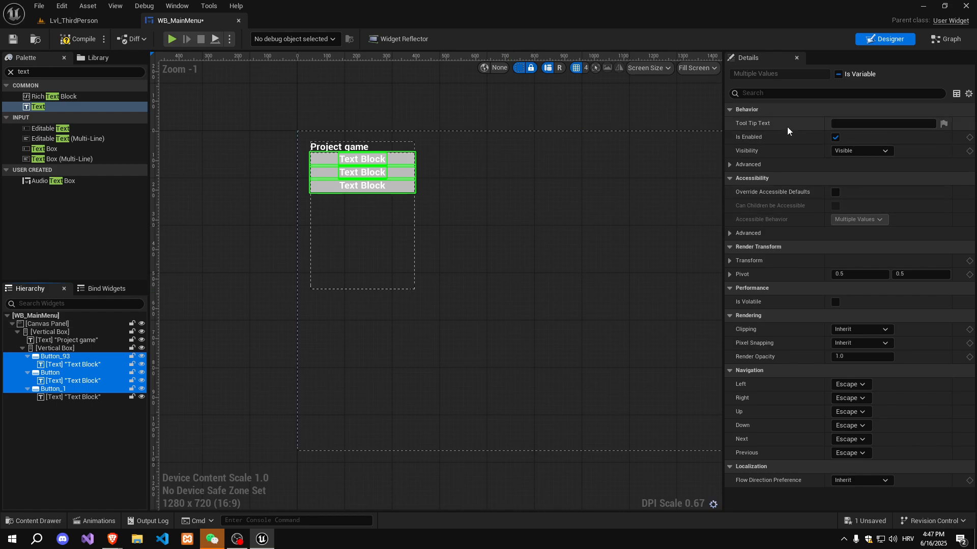
# - Set the slot Size of all three buttons to Fill so they share the nested Vertical Box's height equally
pyautogui.click(394, 176)
pyautogui.click(862, 137)
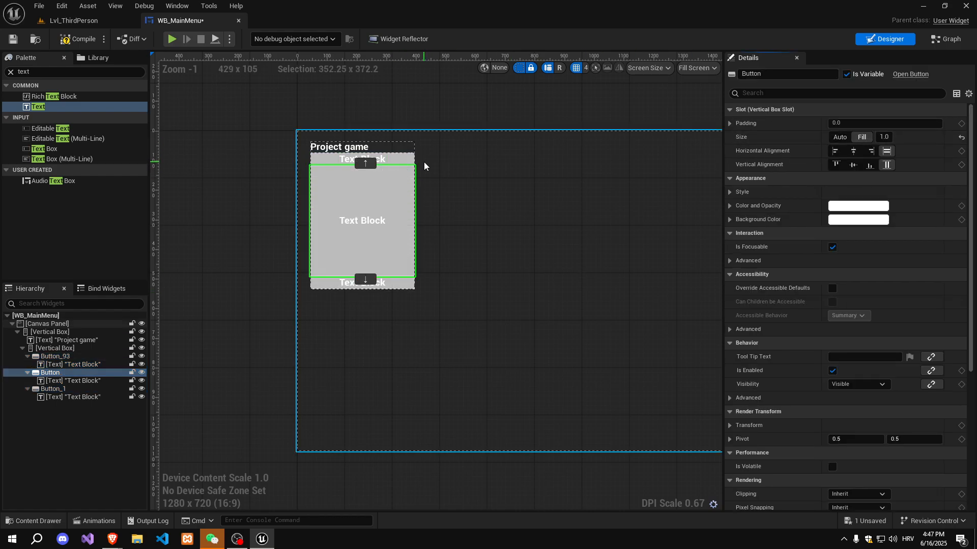
pyautogui.click(392, 159)
pyautogui.click(862, 136)
pyautogui.click(390, 283)
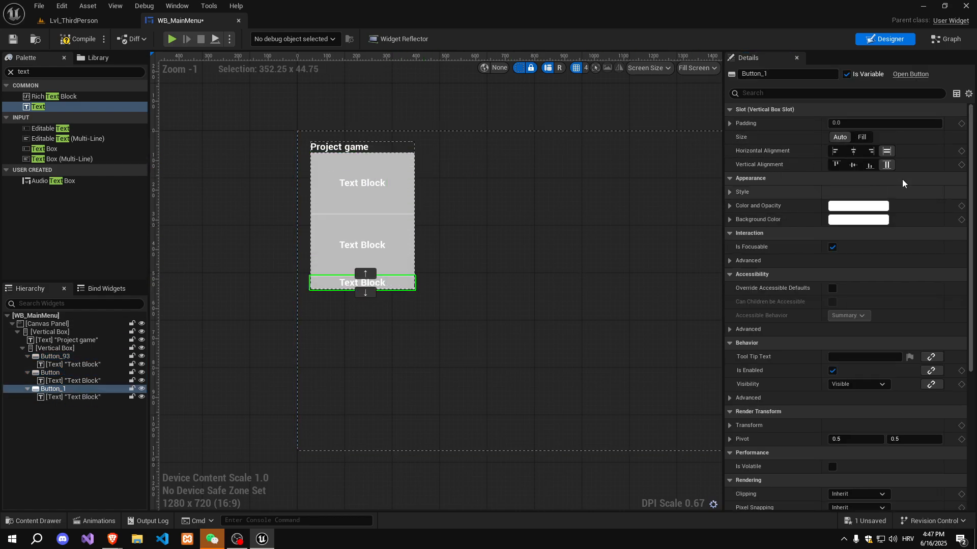
pyautogui.click(862, 136)
pyautogui.click(436, 257)
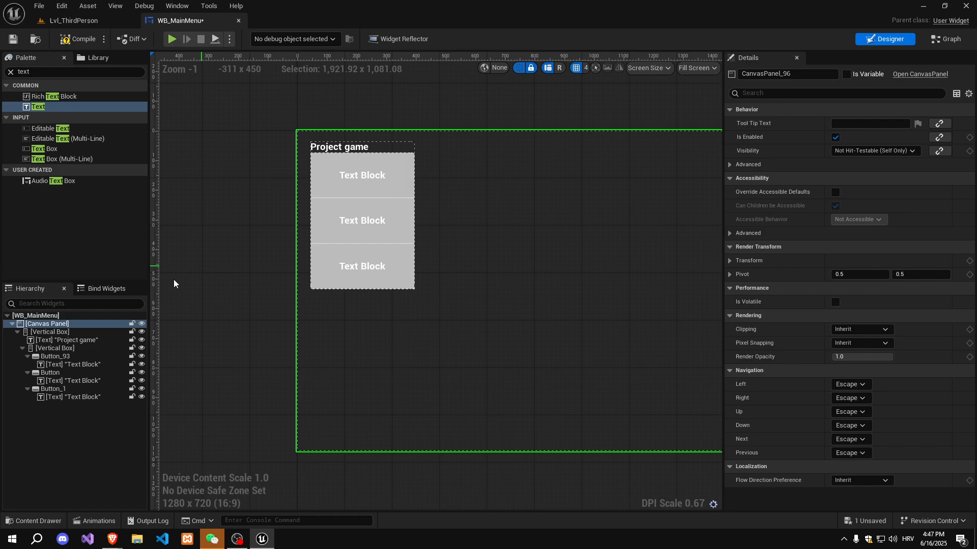
# - Reduce the outer Vertical Box's height to about 184 units, keeping its width
pyautogui.click(72, 349)
pyautogui.click(66, 332)
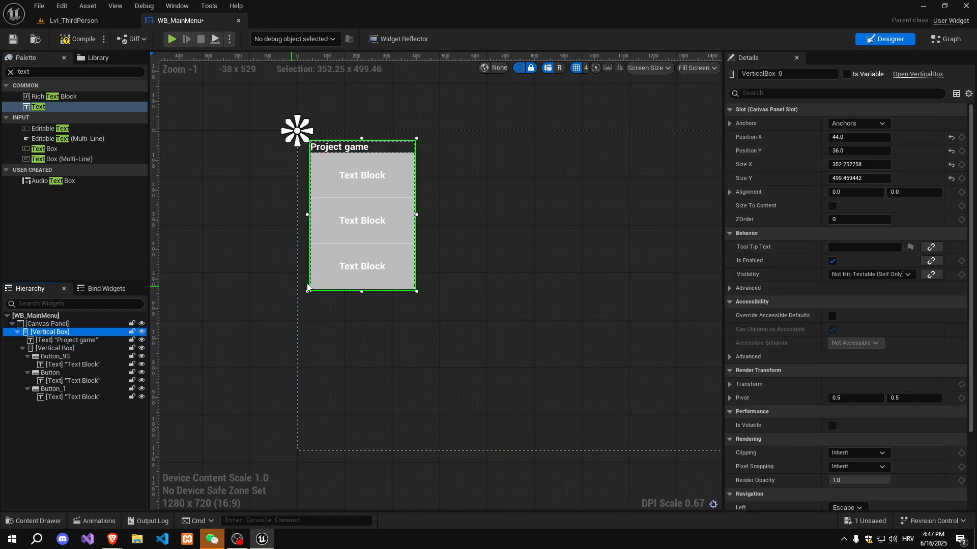
pyautogui.moveTo(362, 291); pyautogui.dragTo(363, 199)
pyautogui.click(488, 225)
# - Change the first button's label text to "Play"
pyautogui.click(364, 171)
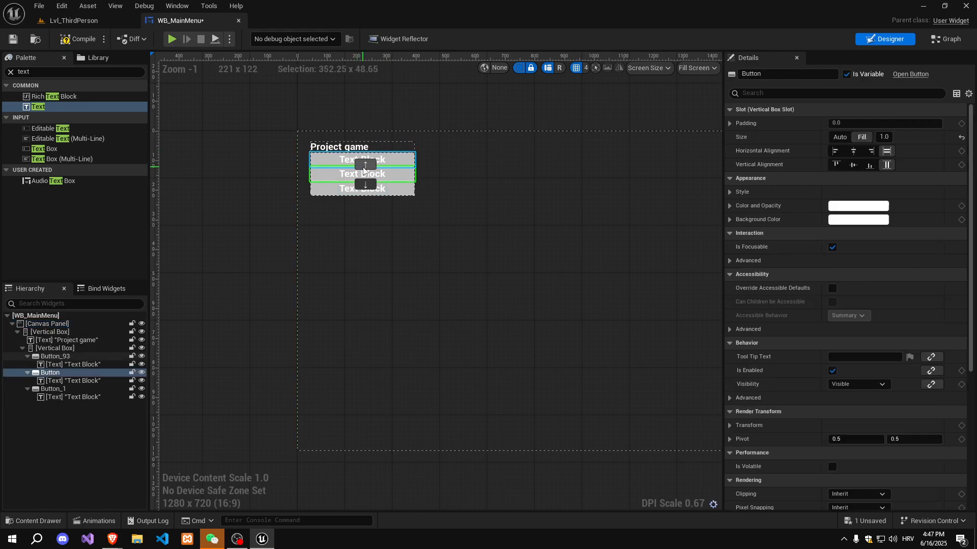
pyautogui.click(387, 125)
pyautogui.click(374, 163)
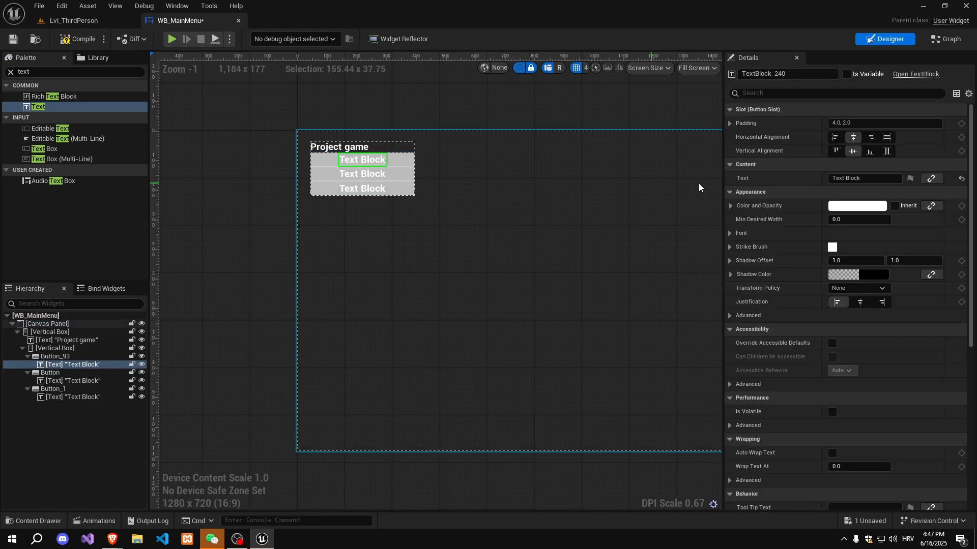
pyautogui.doubleClick(859, 178)
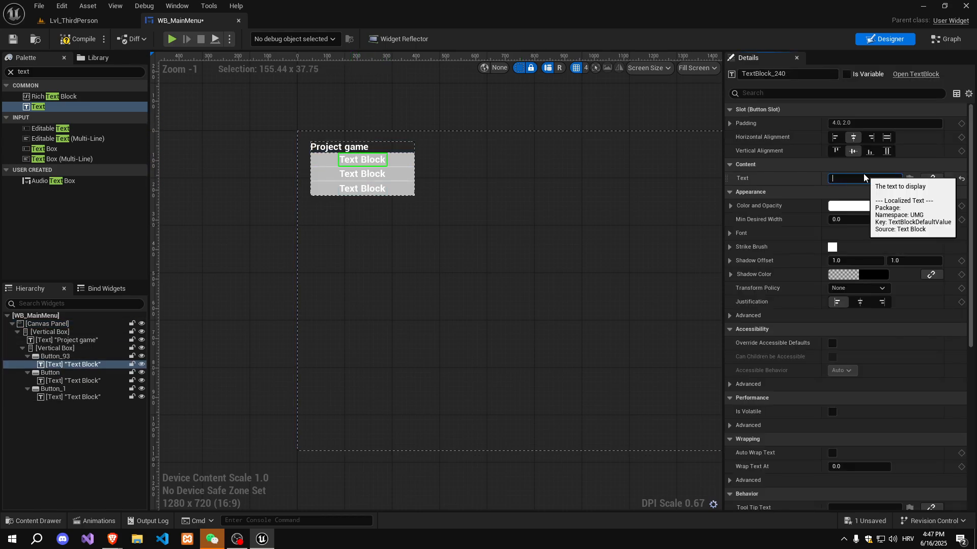
pyautogui.write('Play')
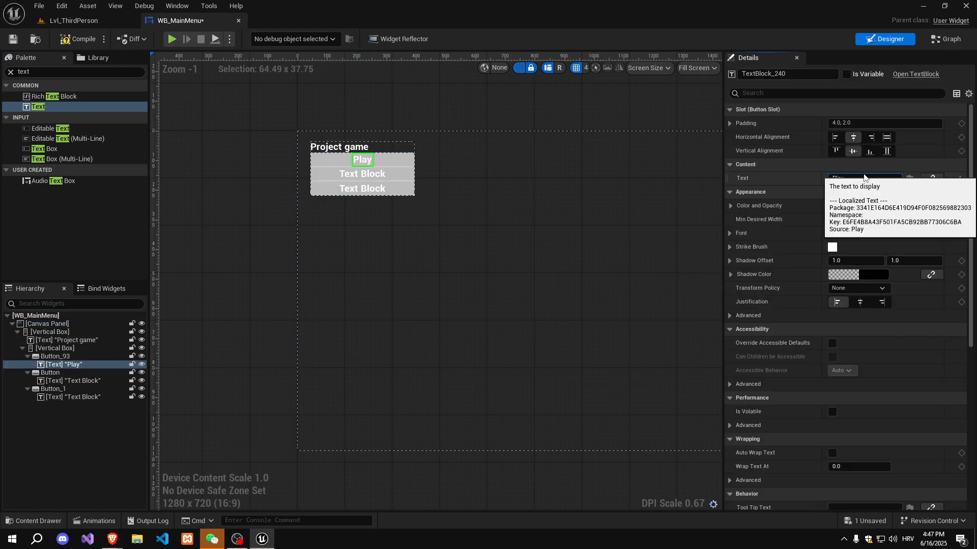
pyautogui.click(377, 160)
pyautogui.click(370, 161)
pyautogui.click(369, 160)
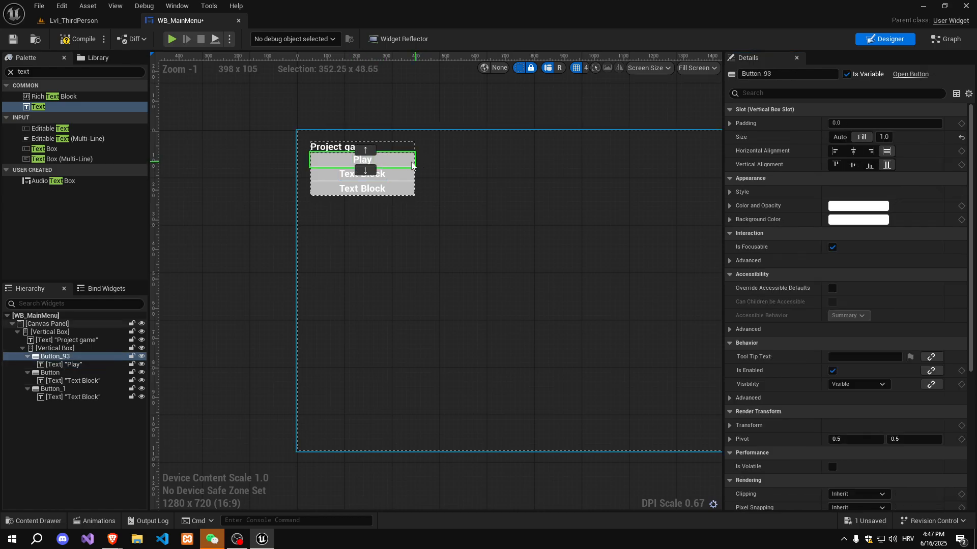
pyautogui.click(359, 160)
pyautogui.click(355, 161)
pyautogui.click(359, 160)
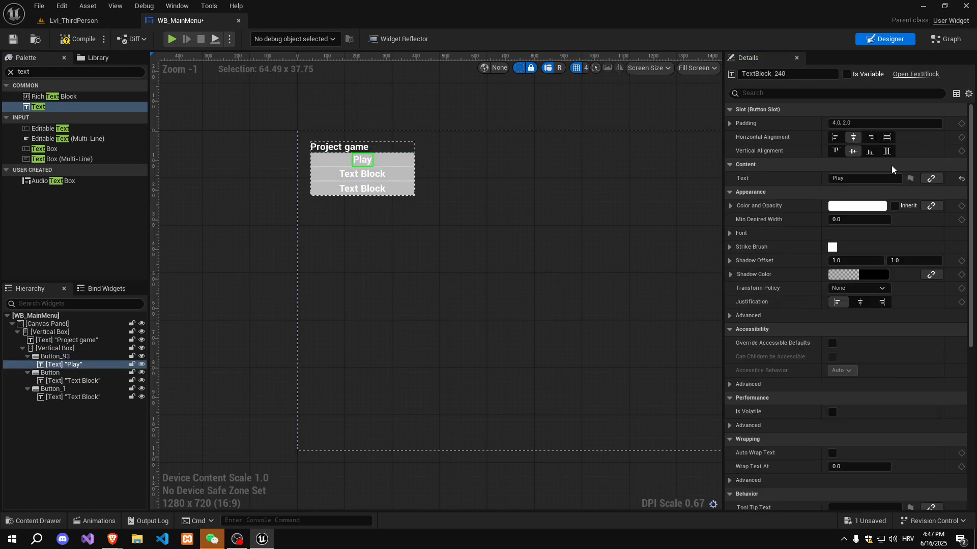
# - Set the second button's label to "Discord" and the third button's label to "Quit"
pyautogui.click(383, 175)
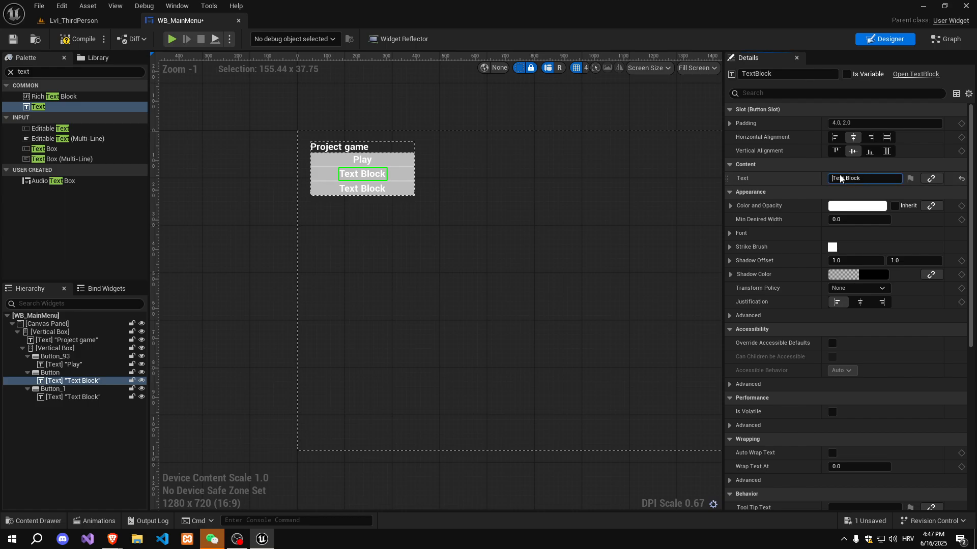
pyautogui.write('Discord')
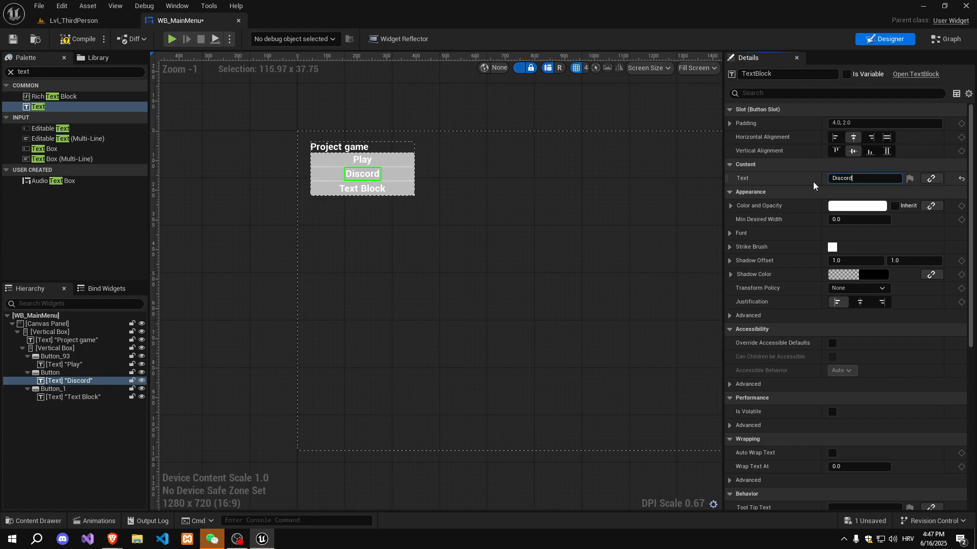
pyautogui.click(362, 190)
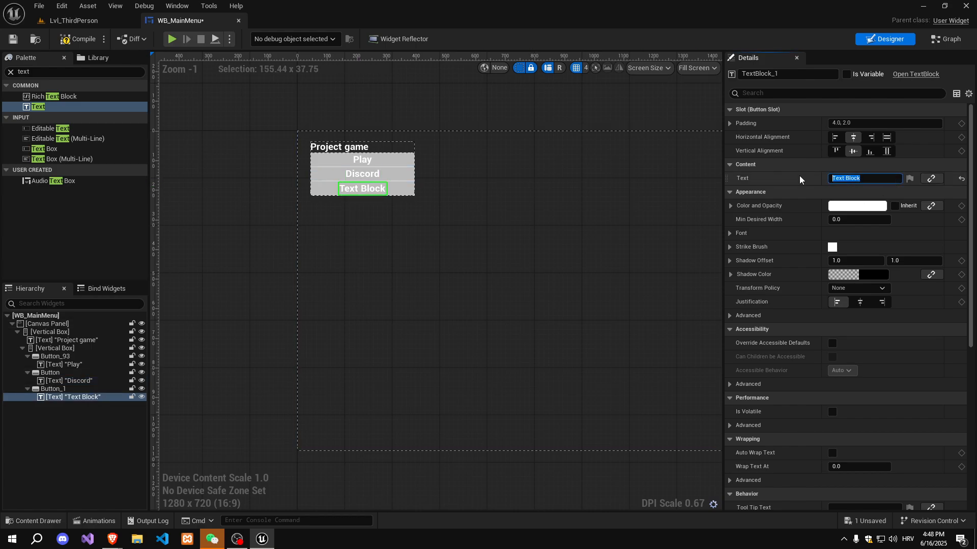
pyautogui.write('Quit')
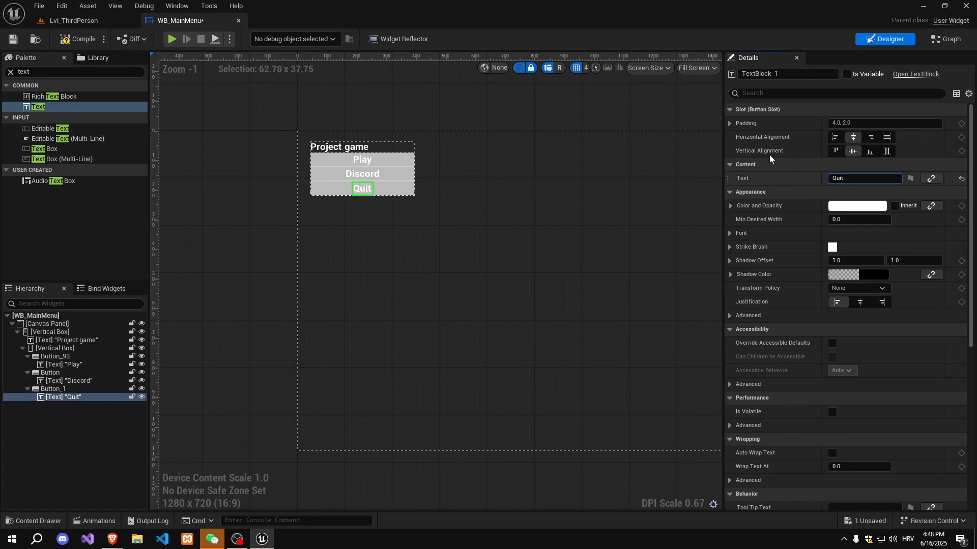
# - Set the "Project game" title's font size to 64
pyautogui.click(356, 147)
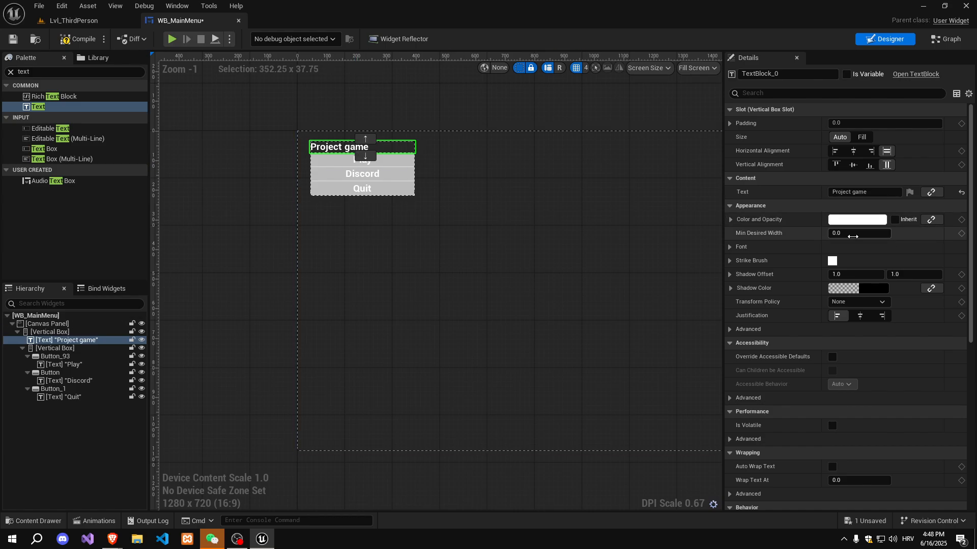
pyautogui.click(731, 245)
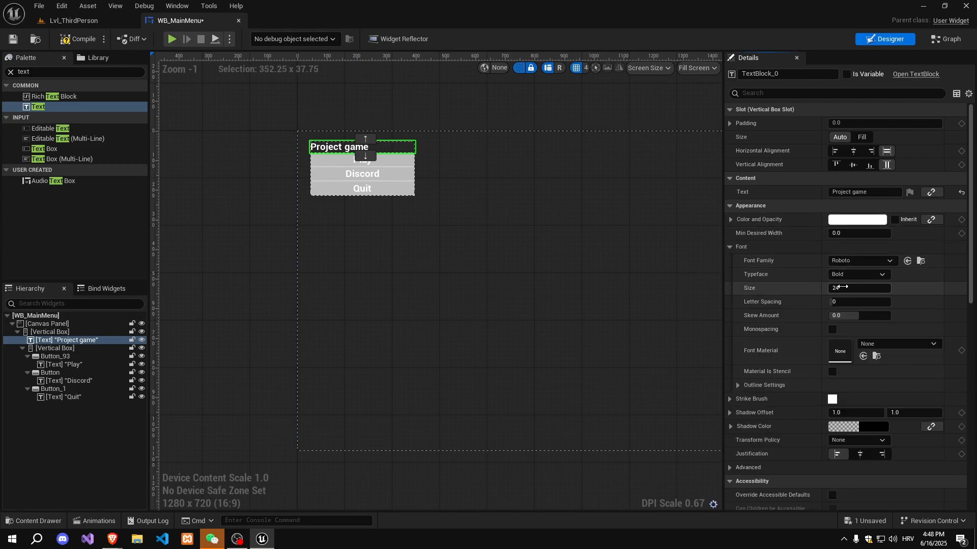
pyautogui.moveTo(841, 288); pyautogui.dragTo(844, 288)
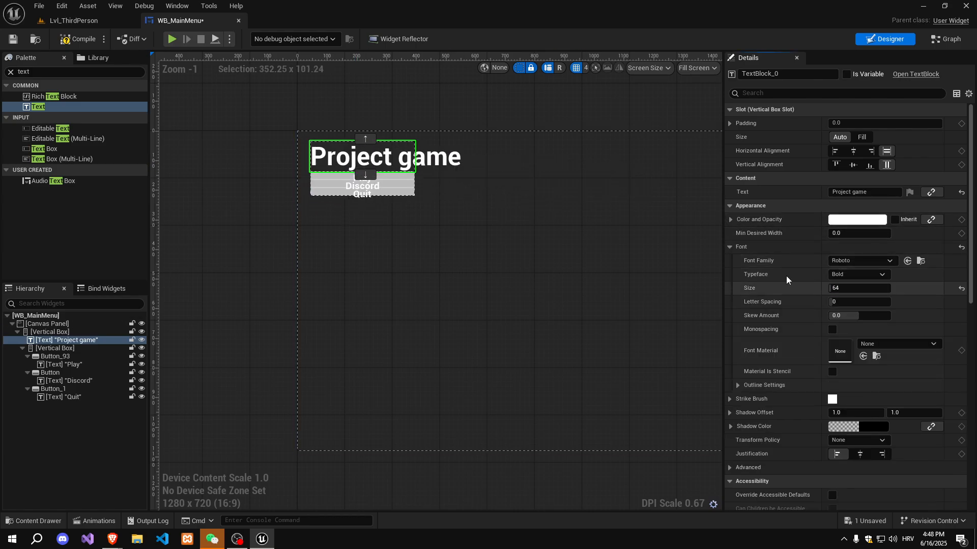
# - Enlarge the outer Vertical Box to about 512 units wide and make it taller to fit the title and buttons
pyautogui.click(47, 324)
pyautogui.click(50, 332)
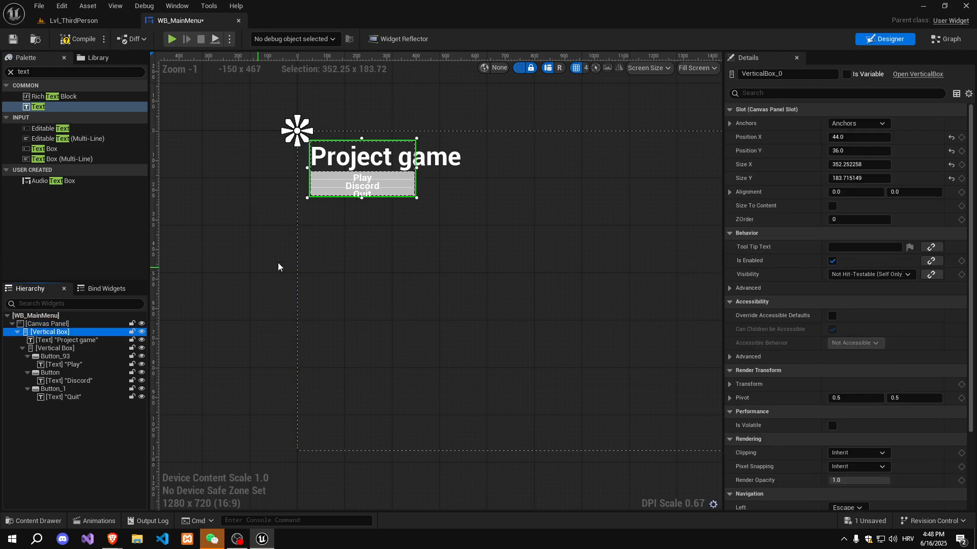
pyautogui.moveTo(415, 199); pyautogui.dragTo(463, 250)
pyautogui.click(542, 240)
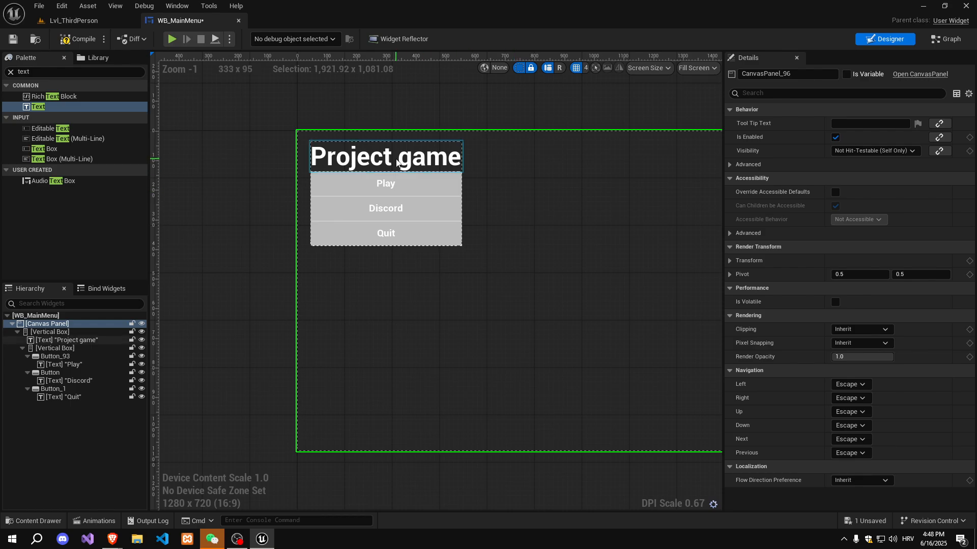
pyautogui.click(430, 183)
pyautogui.doubleClick(804, 72)
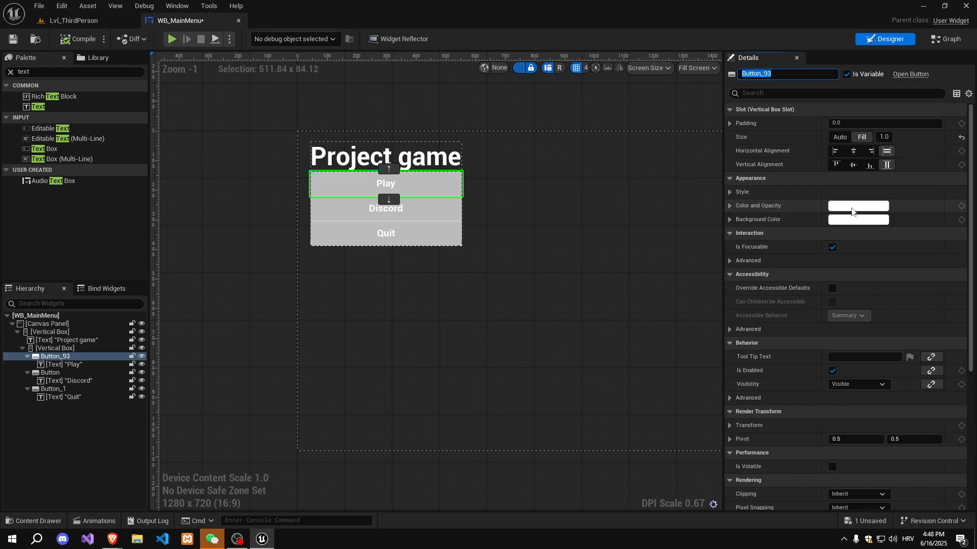
pyautogui.click(851, 208)
pyautogui.moveTo(677, 284)
pyautogui.mouseDown()
pyautogui.moveTo(697, 268)
pyautogui.moveTo(701, 289)
pyautogui.moveTo(682, 289)
pyautogui.mouseUp()
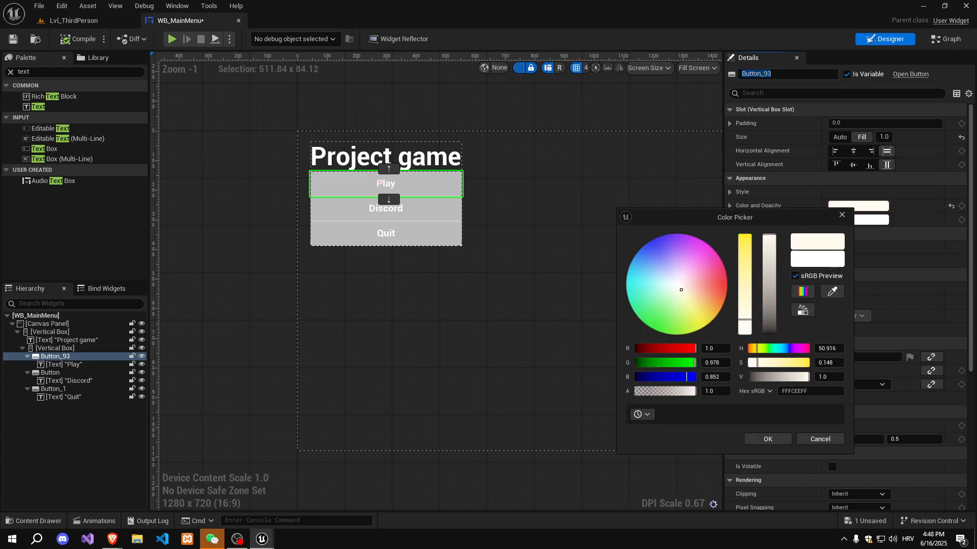
pyautogui.click(814, 441)
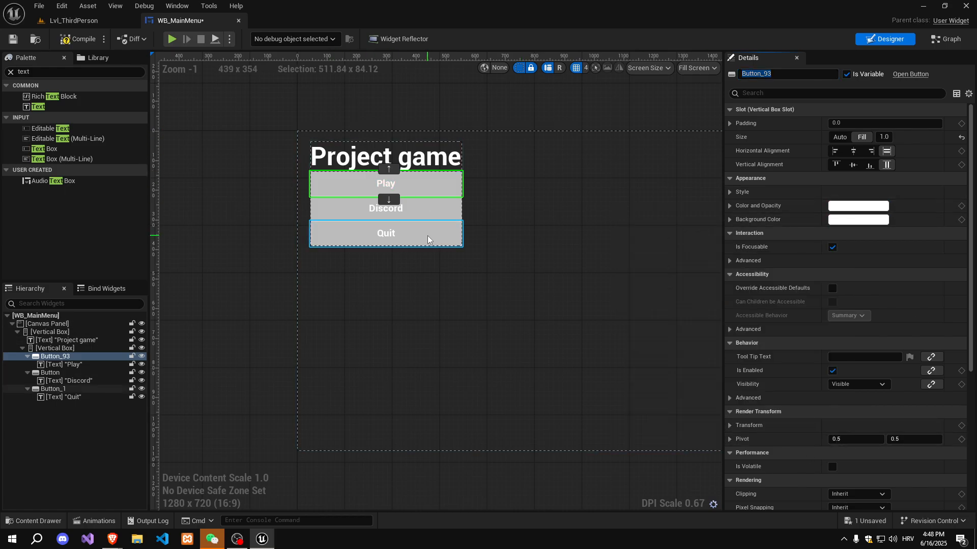
pyautogui.click(447, 211)
pyautogui.click(841, 219)
pyautogui.moveTo(661, 289)
pyautogui.mouseDown()
pyautogui.moveTo(651, 288)
pyautogui.moveTo(673, 259)
pyautogui.moveTo(634, 262)
pyautogui.moveTo(684, 275)
pyautogui.moveTo(646, 277)
pyautogui.moveTo(680, 292)
pyautogui.mouseUp()
pyautogui.click(811, 446)
pyautogui.click(626, 331)
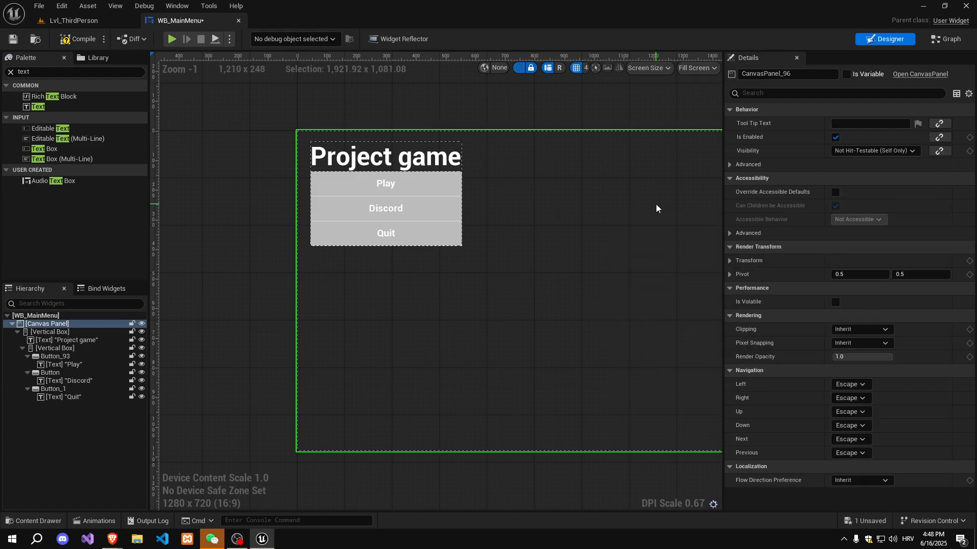
# - Rename the Play, Discord and Quit buttons as Play_btn, Discord_btn and Quit_btn
pyautogui.click(395, 178)
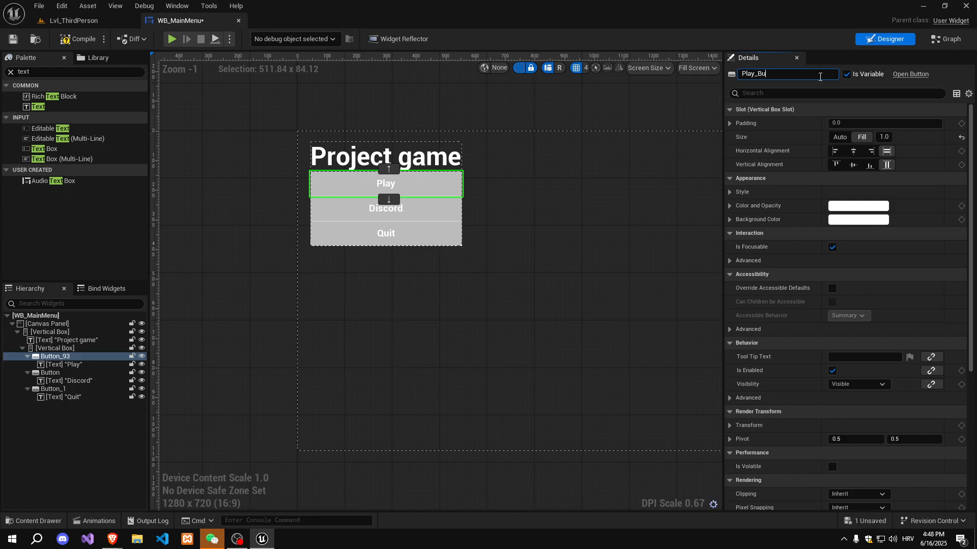
pyautogui.click(412, 213)
pyautogui.doubleClick(780, 72)
pyautogui.write('Discord_btn')
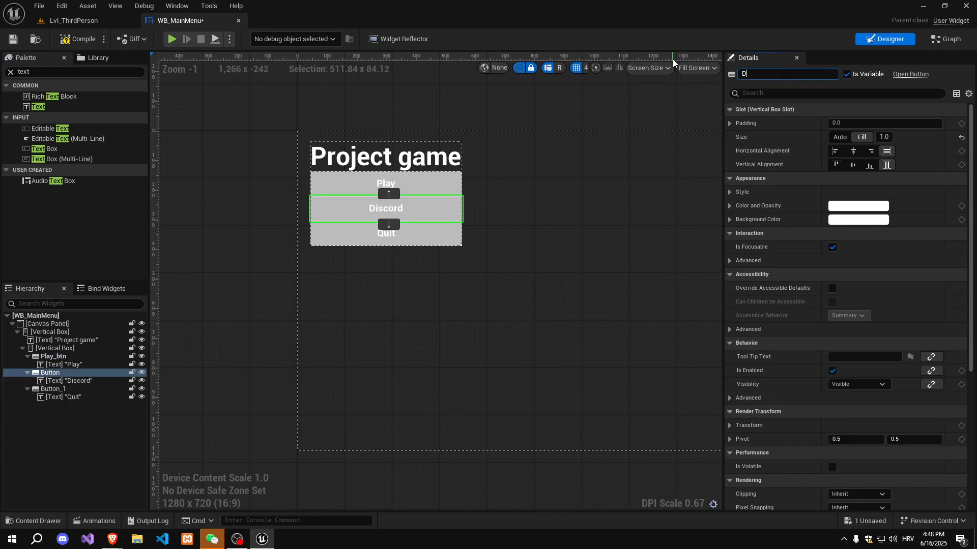
pyautogui.click(437, 243)
pyautogui.write('Quit_btn')
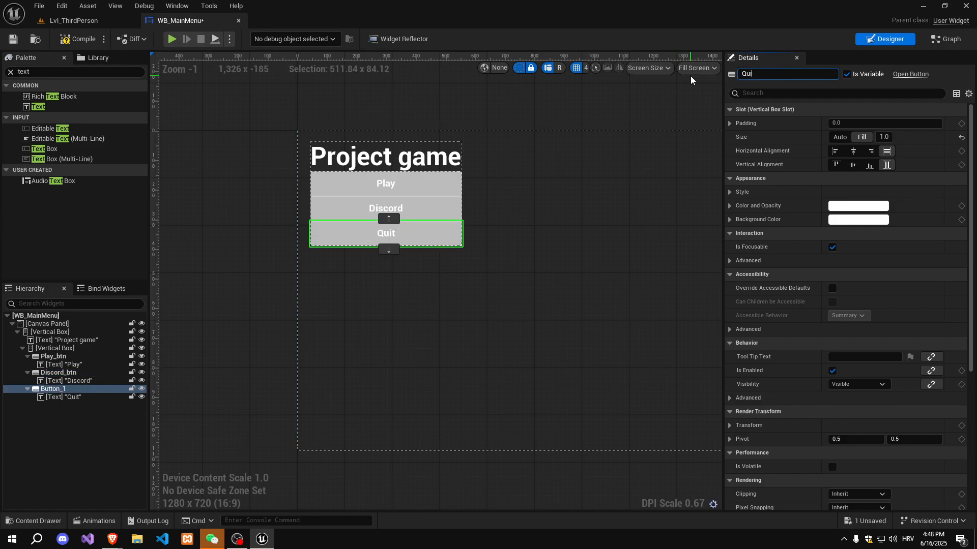
pyautogui.press('Return')
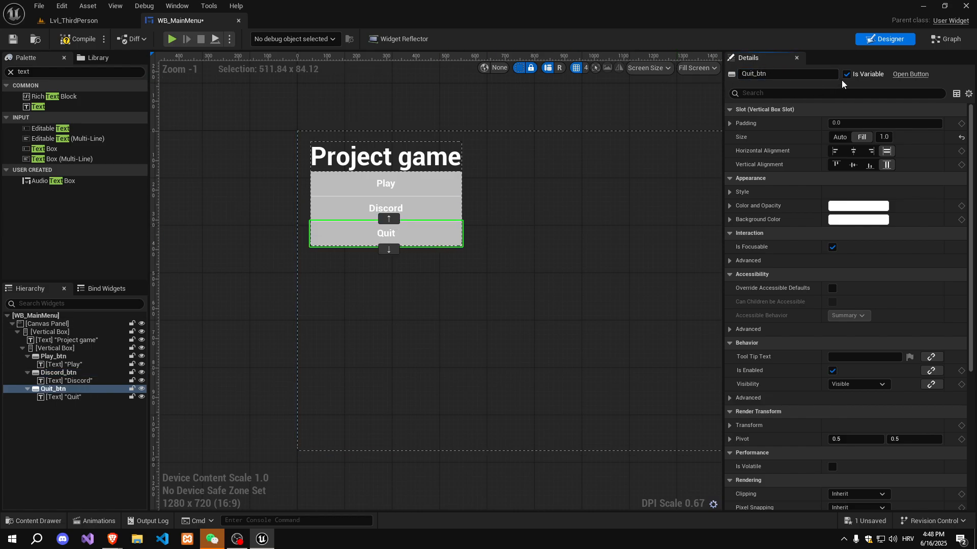
# - Open the widget's event graph and examine the Quit_btn, Play_btn and Discord_btn variables
pyautogui.click(940, 39)
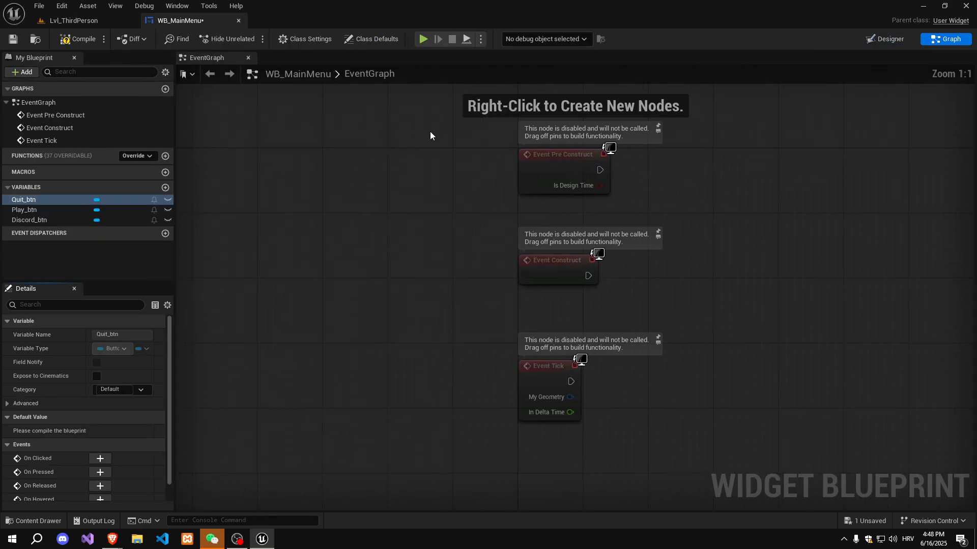
pyautogui.click(55, 210)
pyautogui.click(47, 199)
pyautogui.click(39, 219)
pyautogui.click(46, 210)
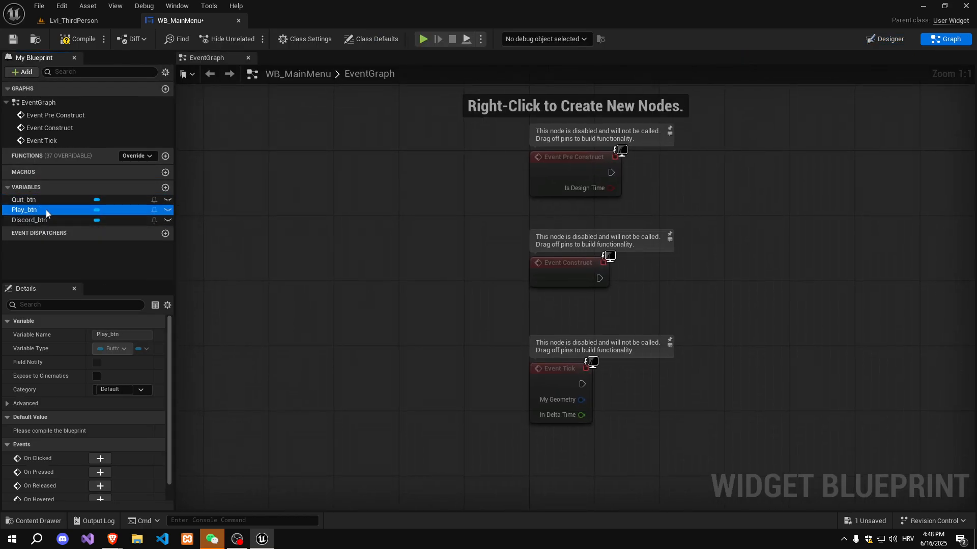
pyautogui.click(47, 200)
pyautogui.moveTo(458, 316); pyautogui.dragTo(355, 192, button='right')
pyautogui.moveTo(301, 289); pyautogui.dragTo(266, 216, button='right')
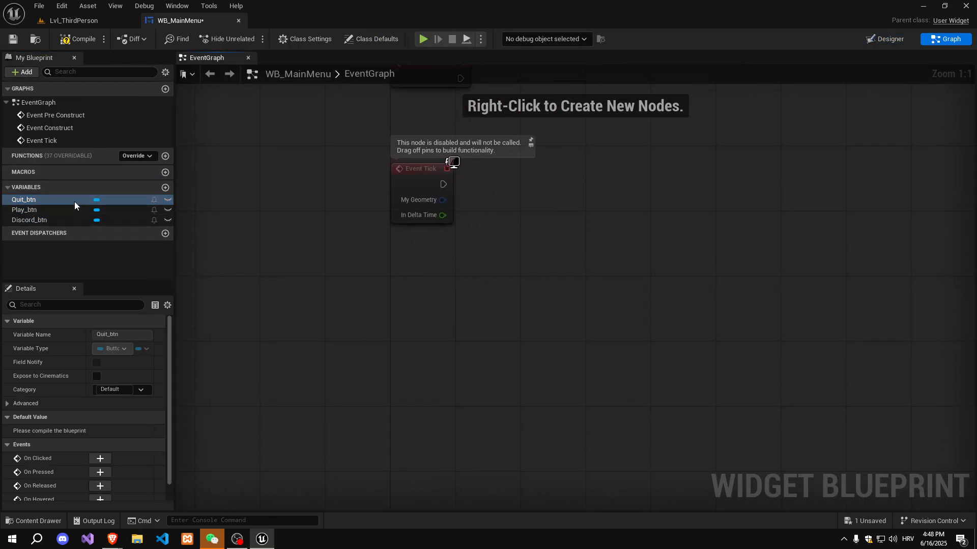
pyautogui.click(7, 188)
pyautogui.click(49, 188)
pyautogui.click(40, 198)
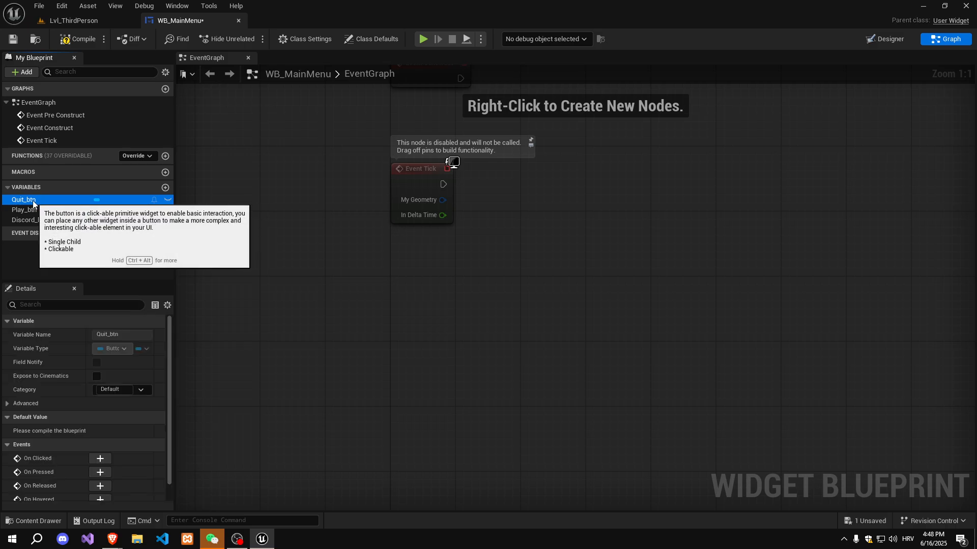
# - Add an On Clicked event for Quit_btn and connect it to a Quit Game node
pyautogui.click(100, 458)
pyautogui.moveTo(457, 288); pyautogui.dragTo(520, 291)
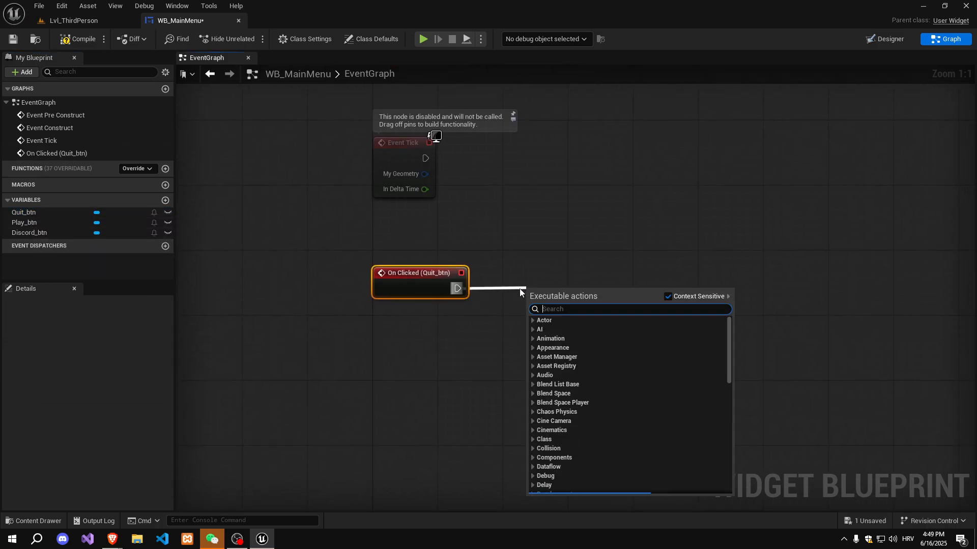
pyautogui.write('quit')
pyautogui.press('Return')
pyautogui.moveTo(569, 313); pyautogui.dragTo(595, 287)
pyautogui.moveTo(568, 273); pyautogui.dragTo(512, 236, button='right')
pyautogui.moveTo(512, 236); pyautogui.dragTo(521, 245)
# - Add an On Clicked event for Play_btn and connect it to an Open Level (by Name) node
pyautogui.moveTo(436, 276); pyautogui.dragTo(521, 163, button='right')
pyautogui.click(31, 223)
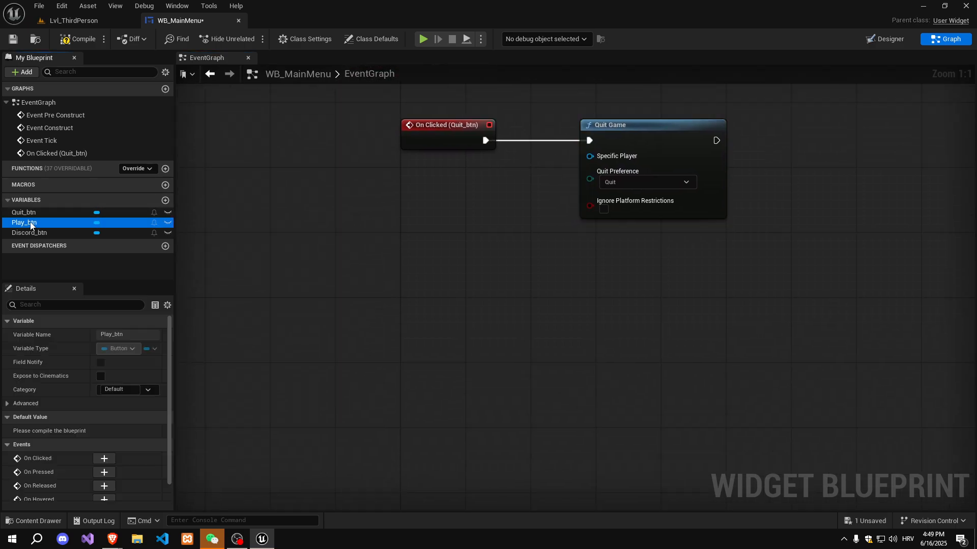
pyautogui.click(111, 459)
pyautogui.moveTo(594, 377); pyautogui.dragTo(437, 372, button='right')
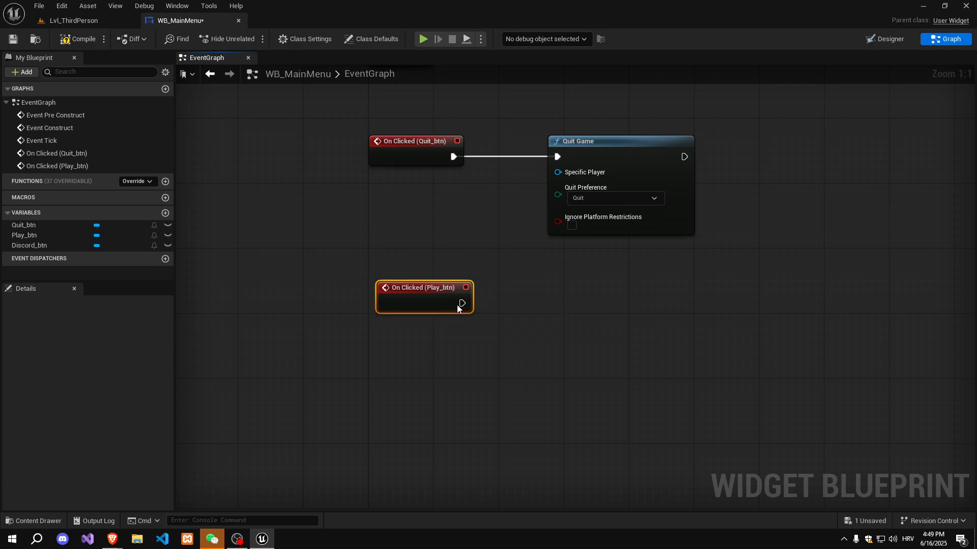
pyautogui.moveTo(454, 304); pyautogui.dragTo(549, 305)
pyautogui.write('open lev')
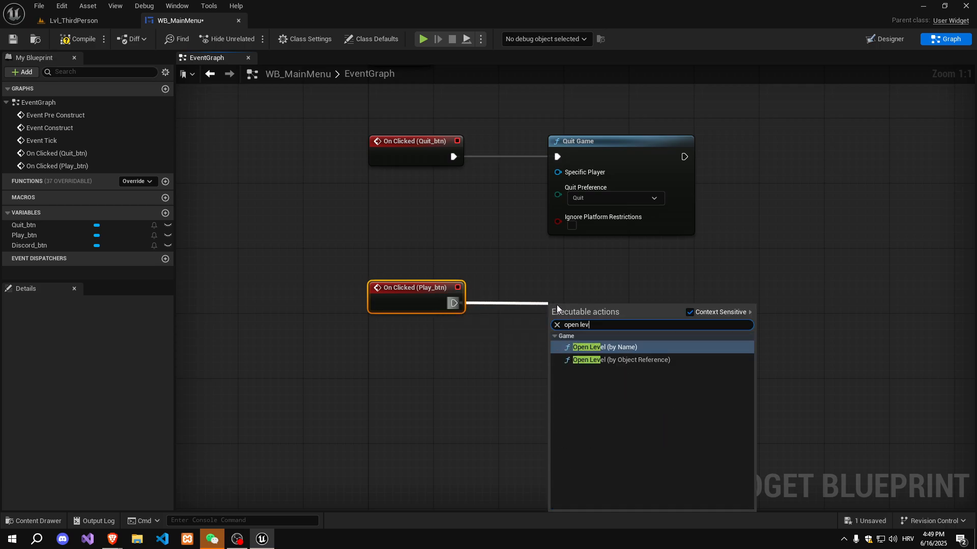
pyautogui.press('Return')
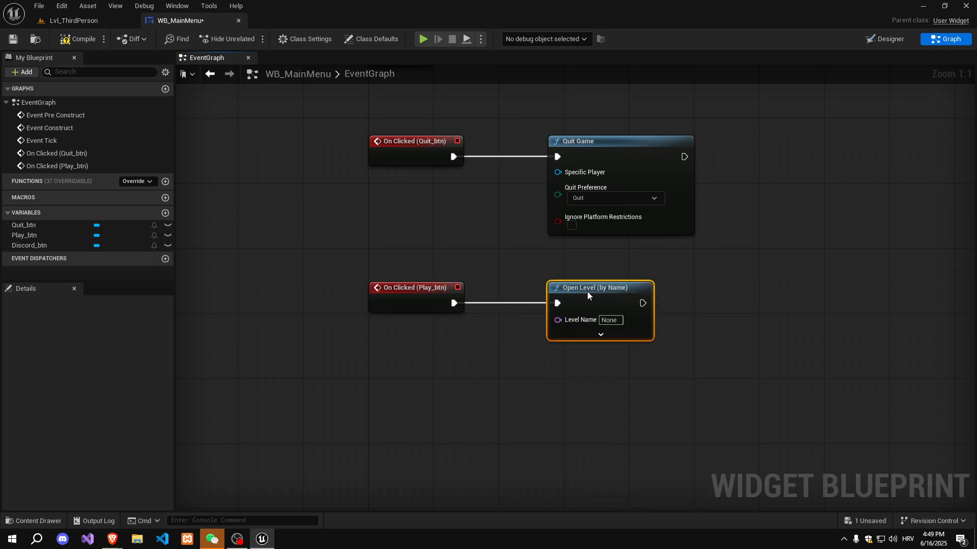
# - Browse the project's ThirdPerson folder and the level's outliner to look up the exact name of the playable level
pyautogui.click(76, 21)
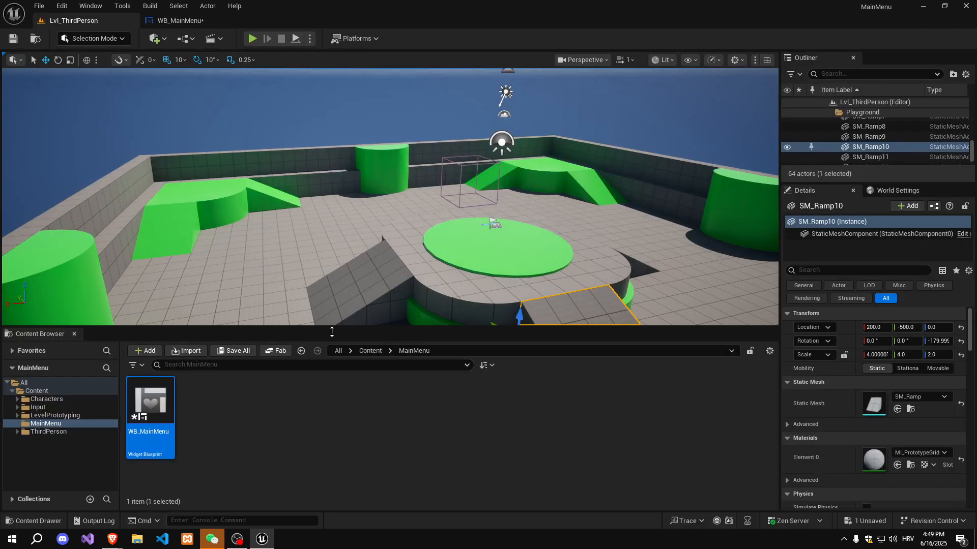
pyautogui.click(375, 349)
pyautogui.doubleClick(255, 398)
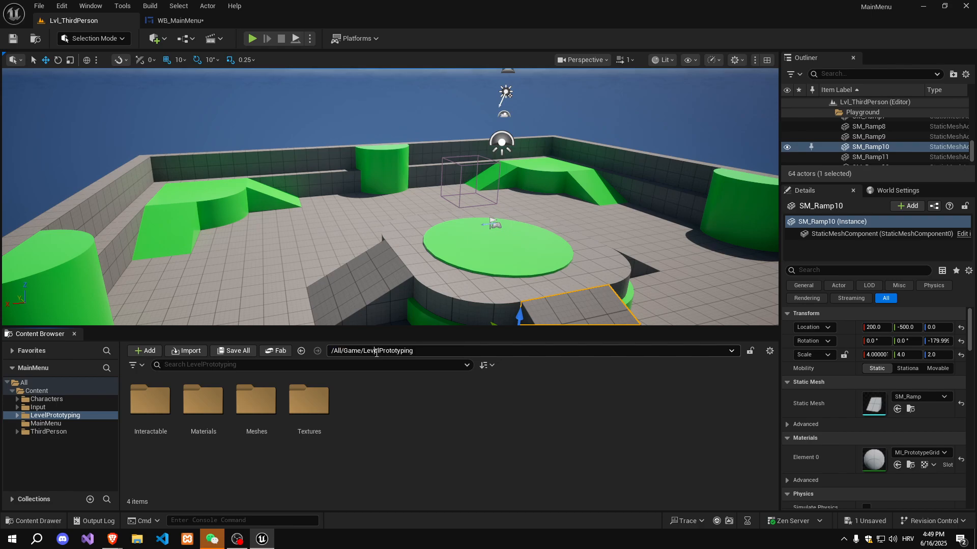
pyautogui.click(374, 352)
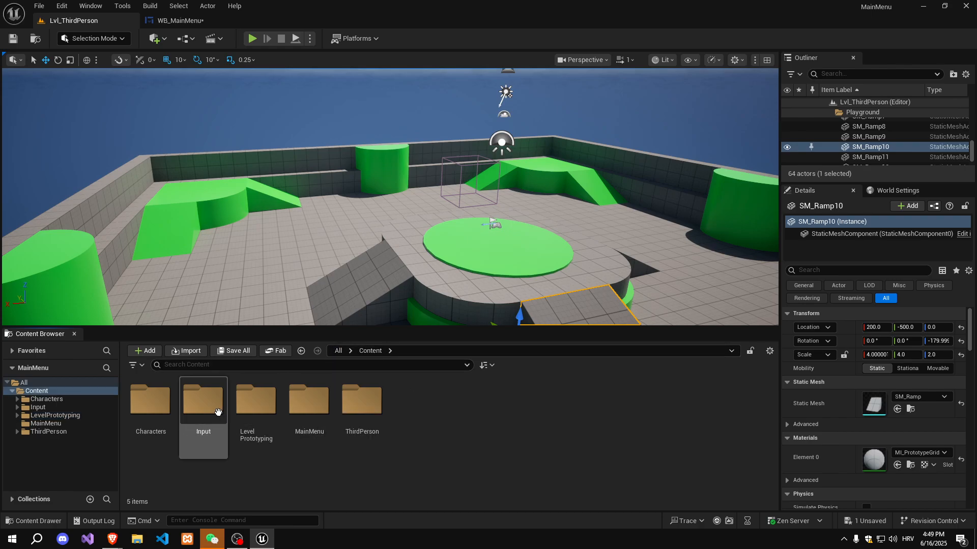
pyautogui.click(151, 402)
pyautogui.doubleClick(364, 405)
pyautogui.click(200, 432)
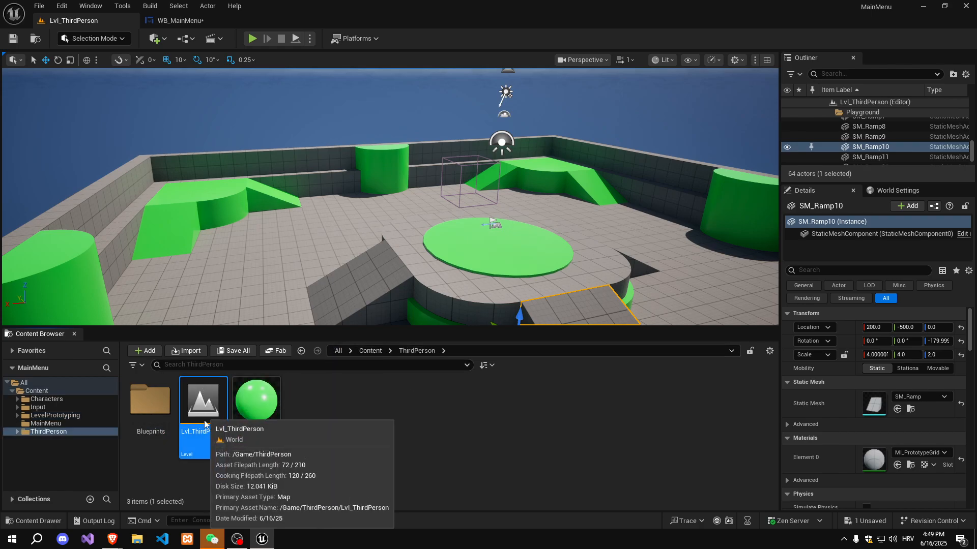
pyautogui.rightClick(199, 440)
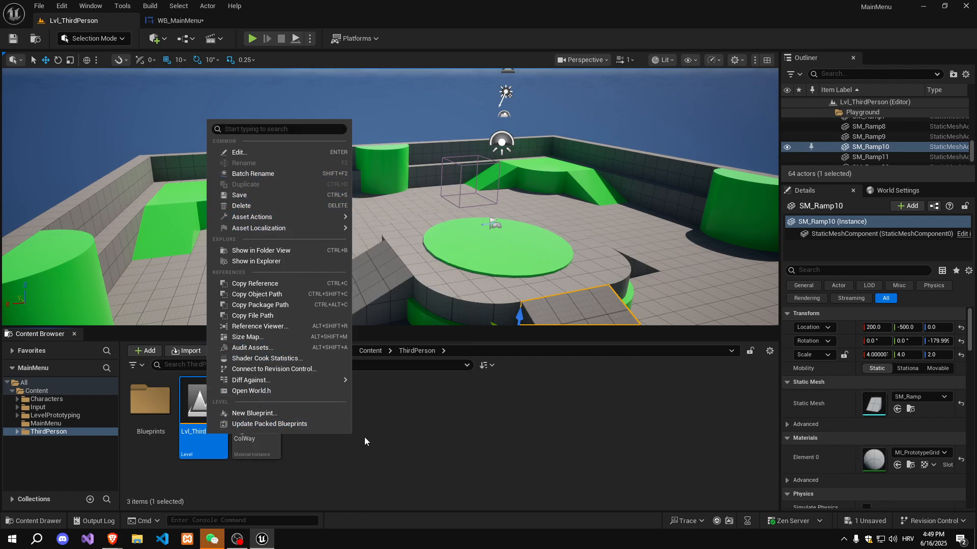
pyautogui.click(261, 153)
pyautogui.click(614, 385)
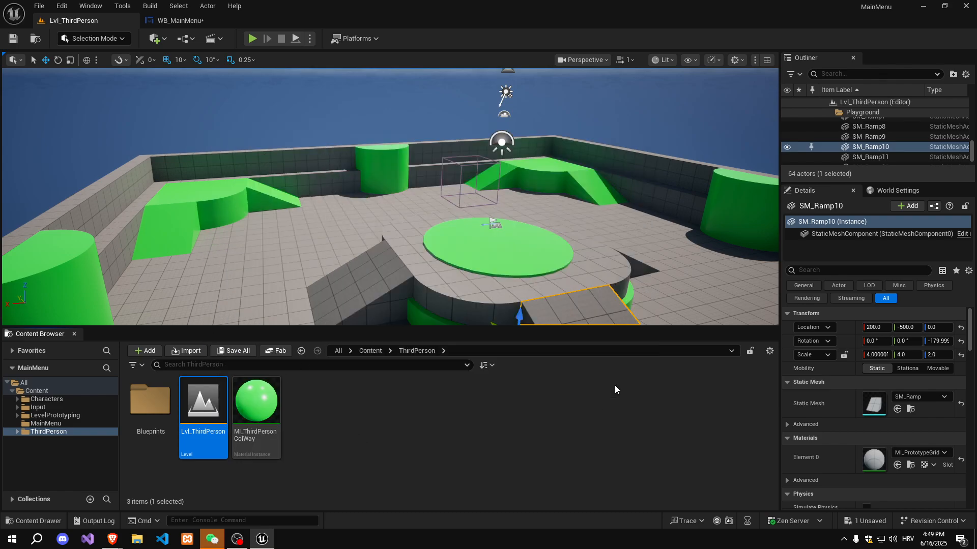
pyautogui.doubleClick(219, 433)
pyautogui.click(609, 385)
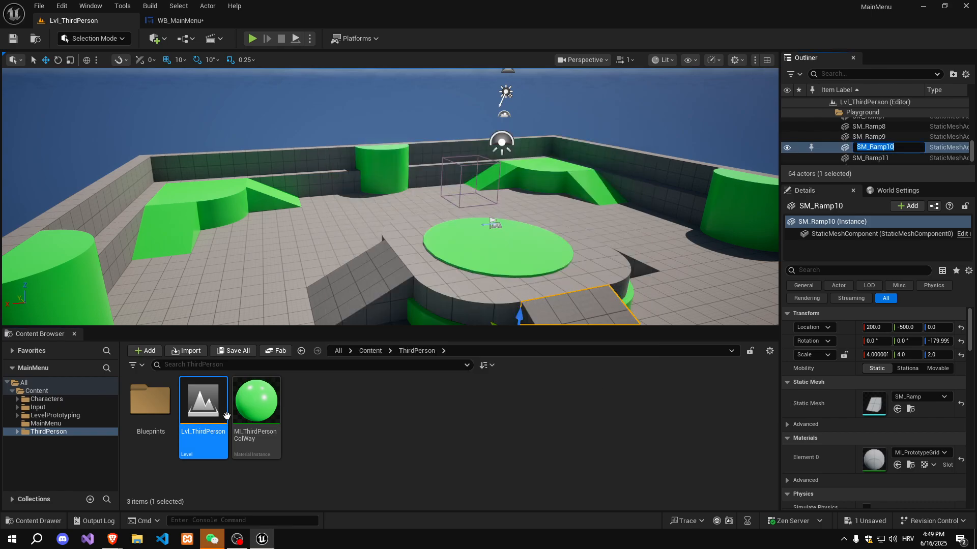
pyautogui.click(869, 157)
pyautogui.click(868, 103)
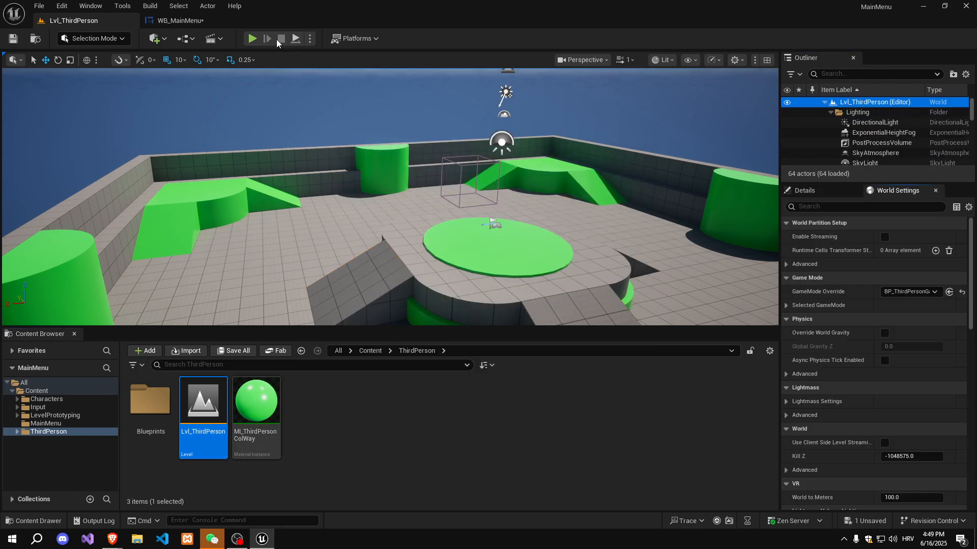
# - Set the Open Level node's Level Name to Lvl_ThirdPerson in the WB_MainMenu graph and nudge the node slightly
pyautogui.click(179, 20)
pyautogui.click(606, 320)
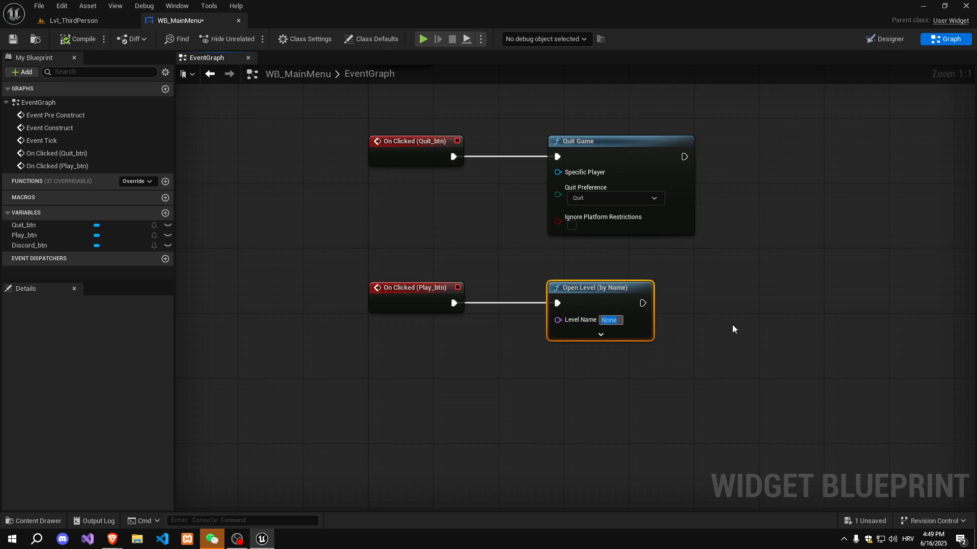
pyautogui.write('Lvl_ThirdPerson')
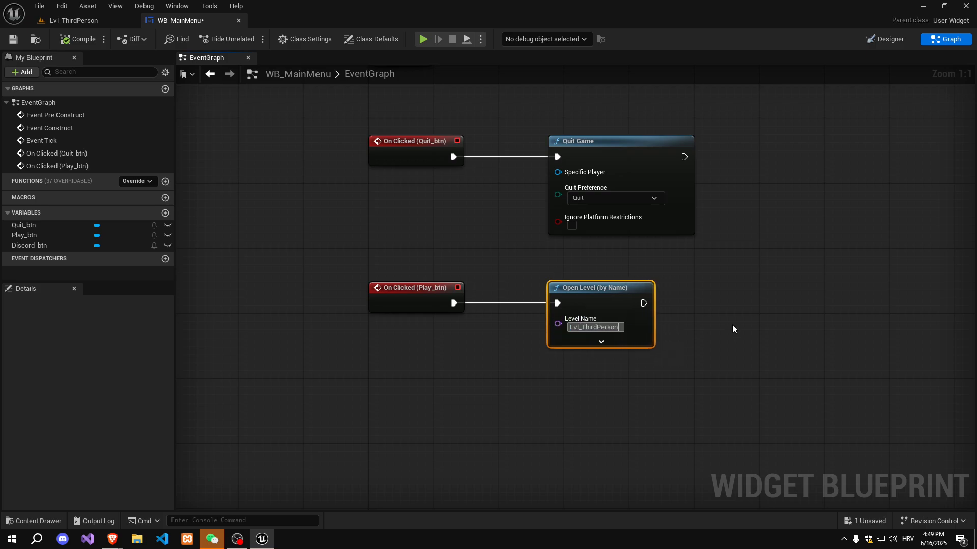
pyautogui.press('Return')
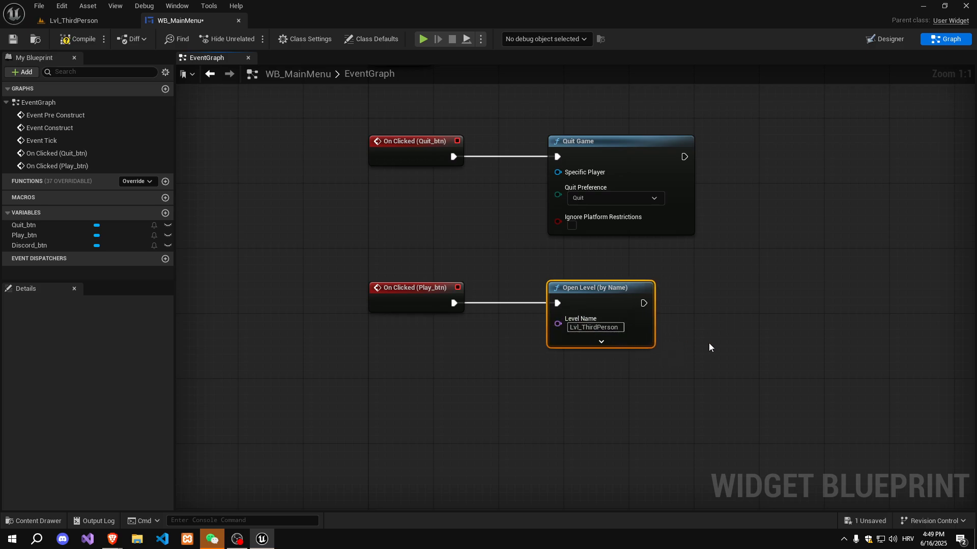
pyautogui.moveTo(665, 316); pyautogui.dragTo(551, 285, button='right')
pyautogui.moveTo(501, 269); pyautogui.dragTo(508, 266)
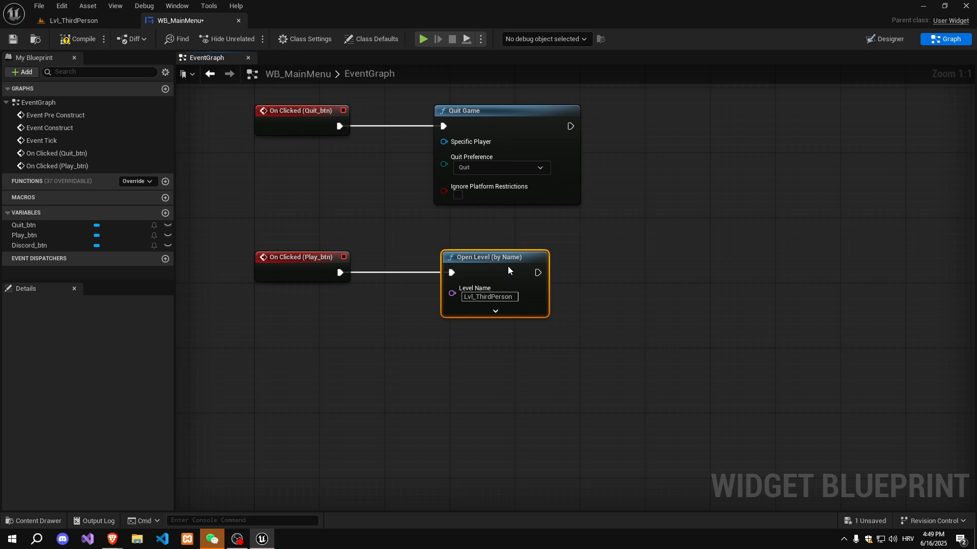
# - Add an On Clicked event for Discord_btn to the event graph
pyautogui.moveTo(322, 229); pyautogui.dragTo(416, 209, button='right')
pyautogui.click(323, 222)
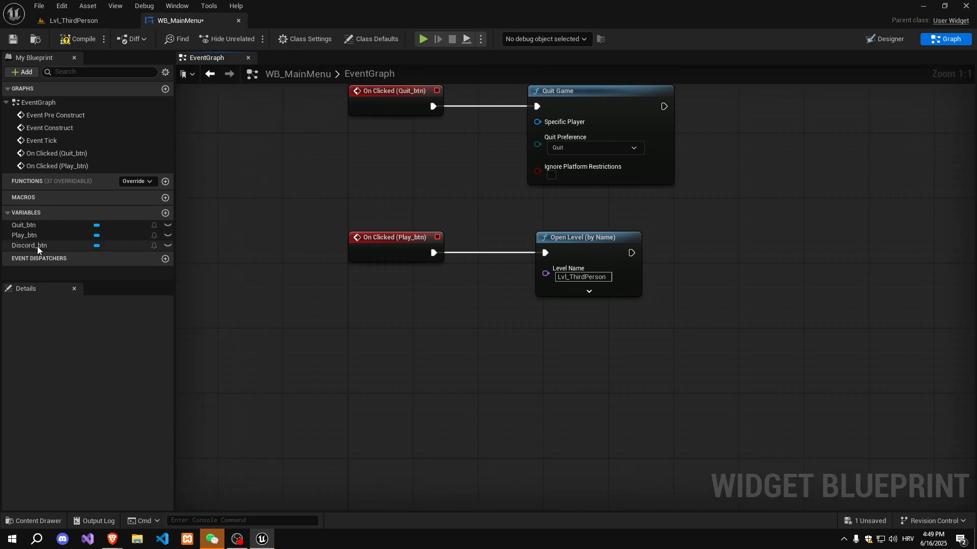
pyautogui.click(122, 235)
pyautogui.click(148, 245)
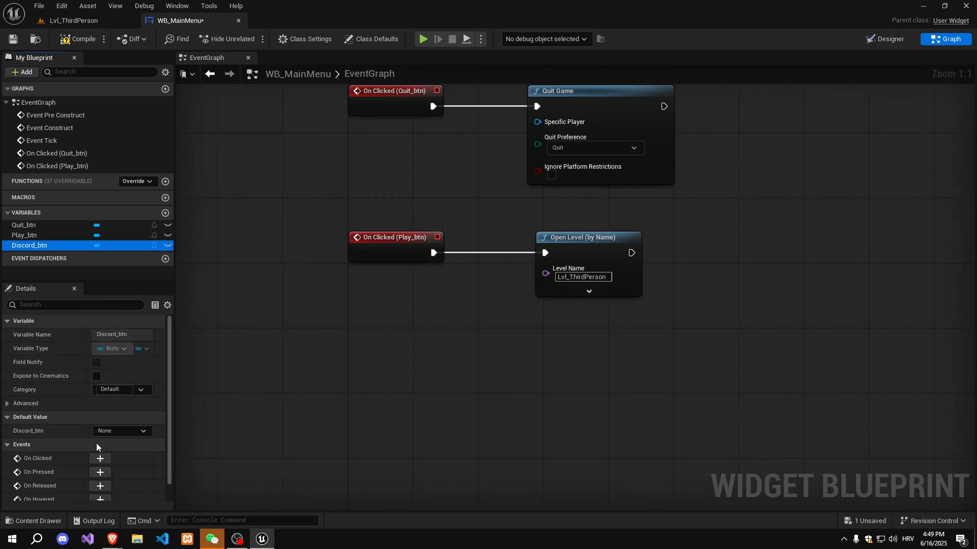
pyautogui.click(100, 458)
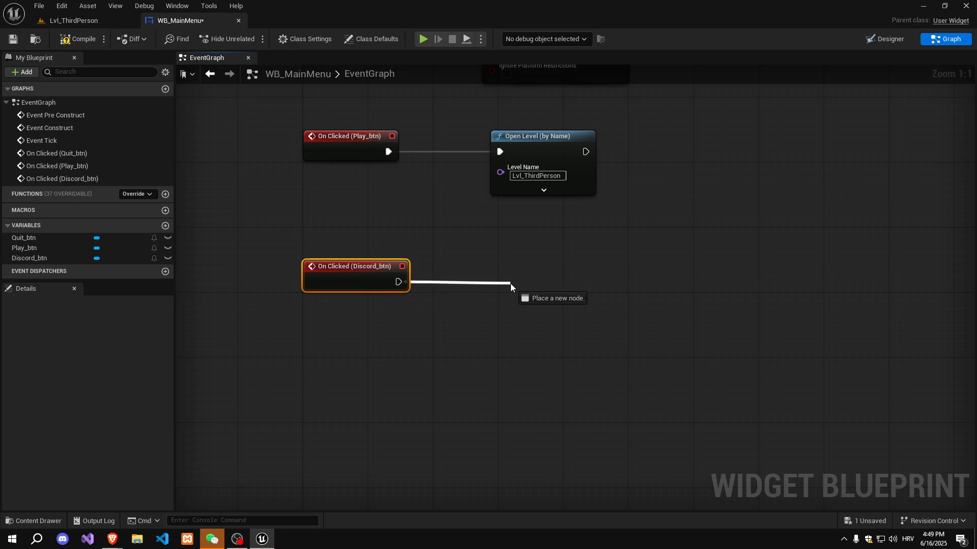
pyautogui.moveTo(503, 283); pyautogui.dragTo(503, 284)
pyautogui.write('l')
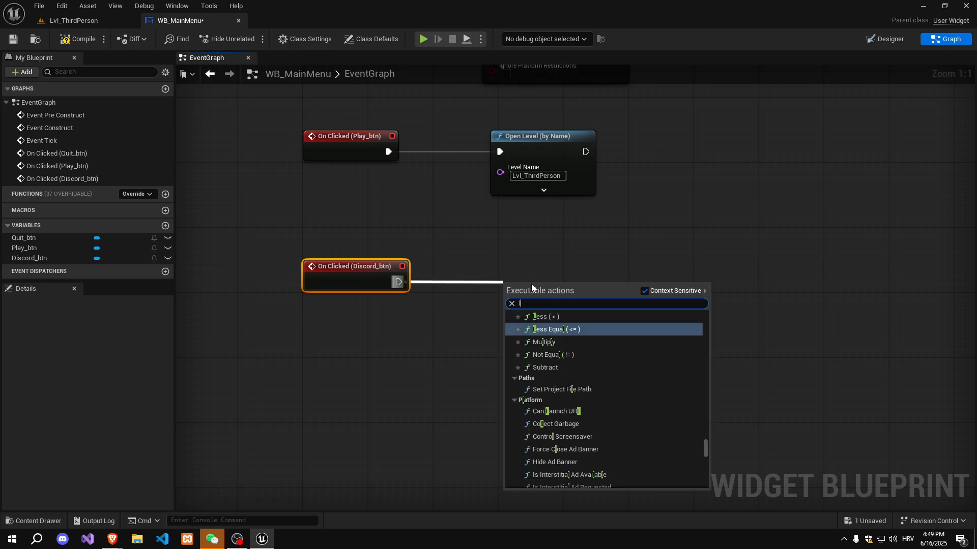
pyautogui.write('aunch url')
pyautogui.press('Return')
pyautogui.moveTo(531, 284); pyautogui.dragTo(534, 269)
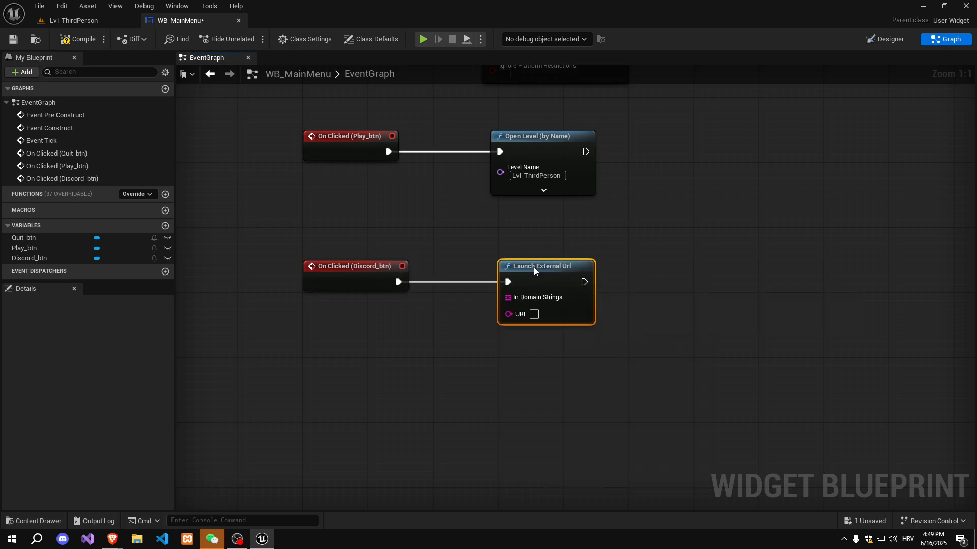
pyautogui.press('Delete')
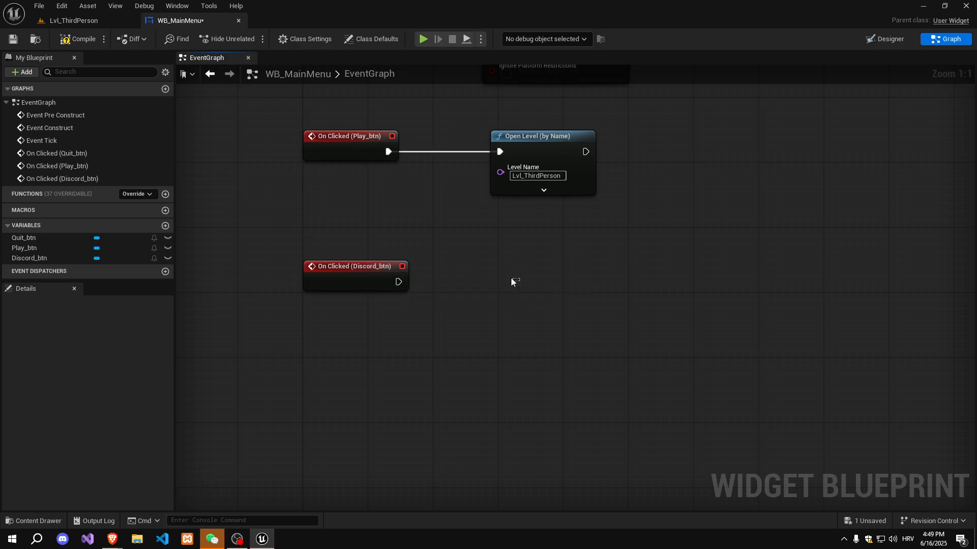
pyautogui.moveTo(405, 281); pyautogui.dragTo(493, 274)
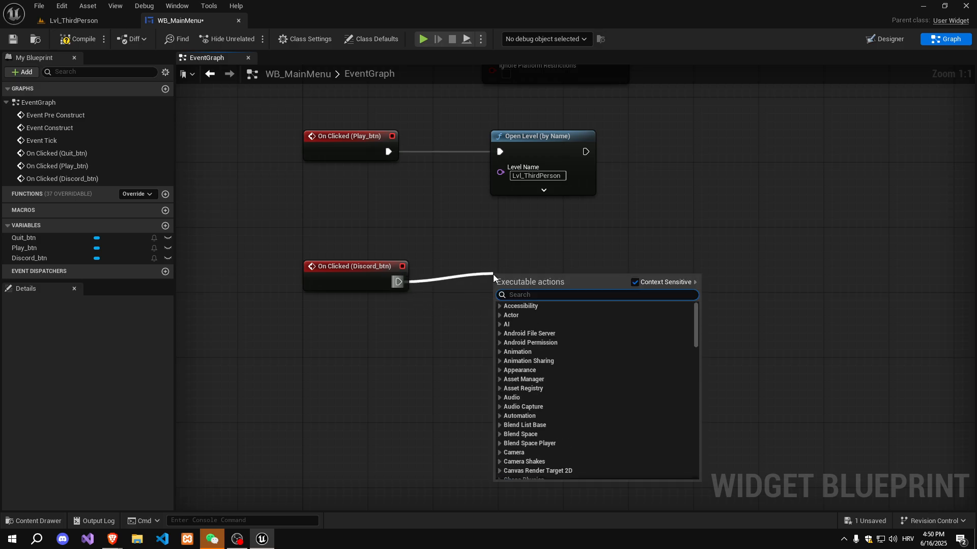
pyautogui.write('url')
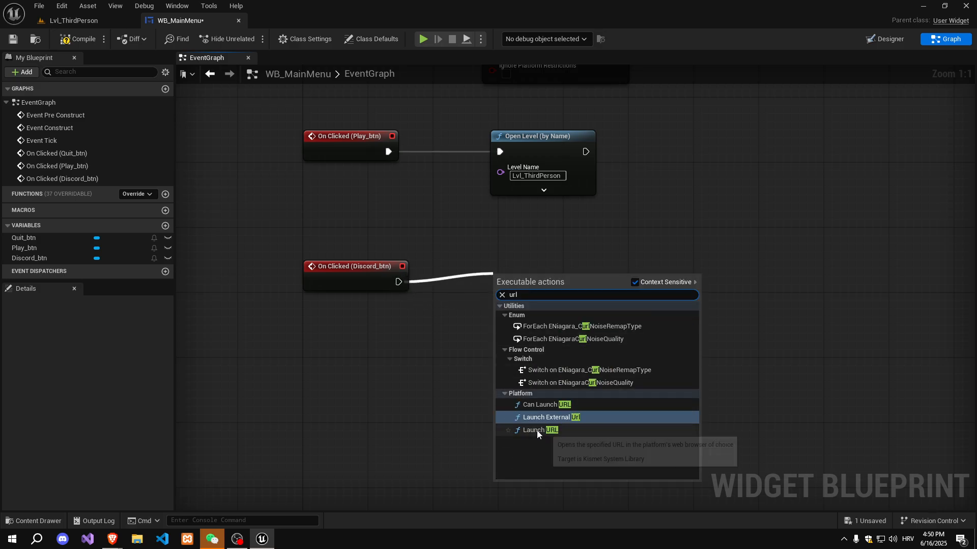
pyautogui.click(535, 431)
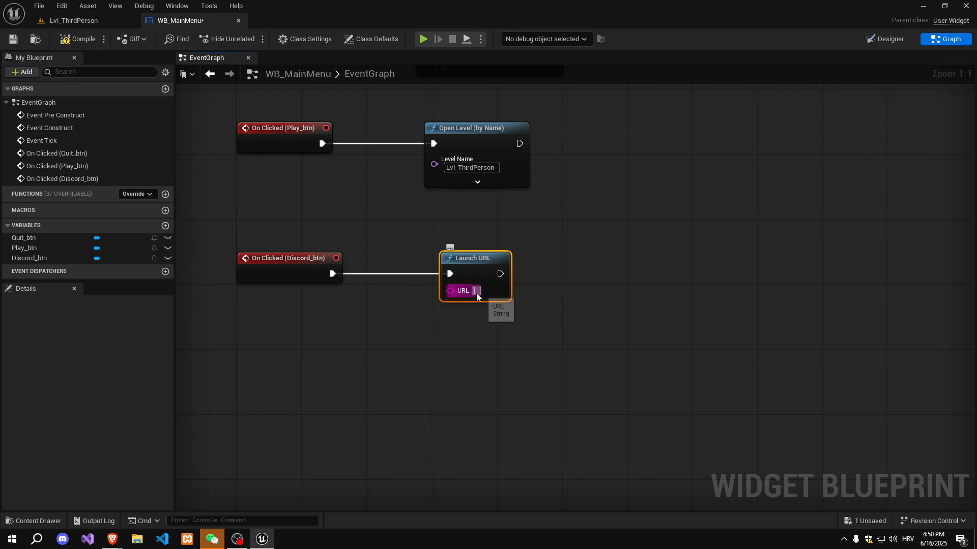
pyautogui.write('https://discord.com/')
pyautogui.click(637, 194)
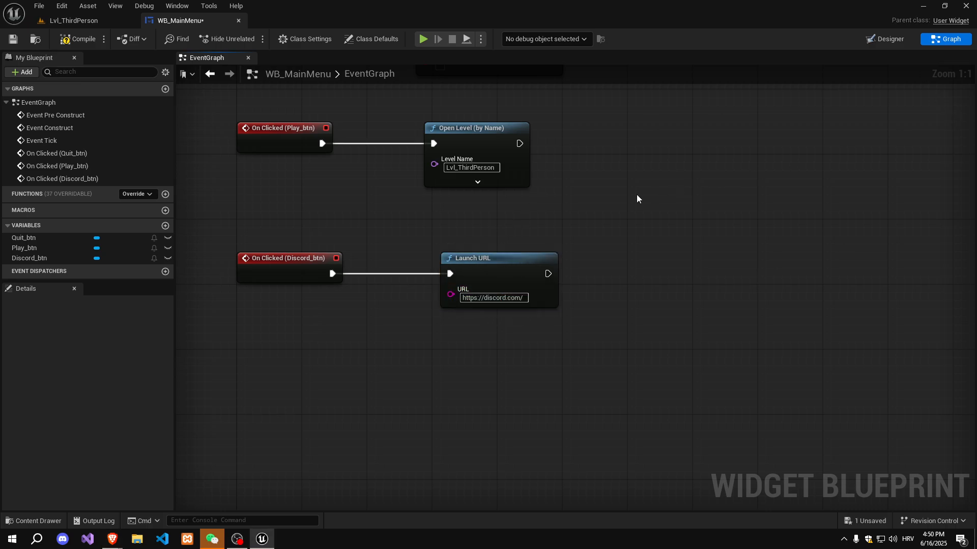
pyautogui.moveTo(515, 209); pyautogui.dragTo(547, 206, button='right')
pyautogui.moveTo(241, 234); pyautogui.dragTo(310, 223)
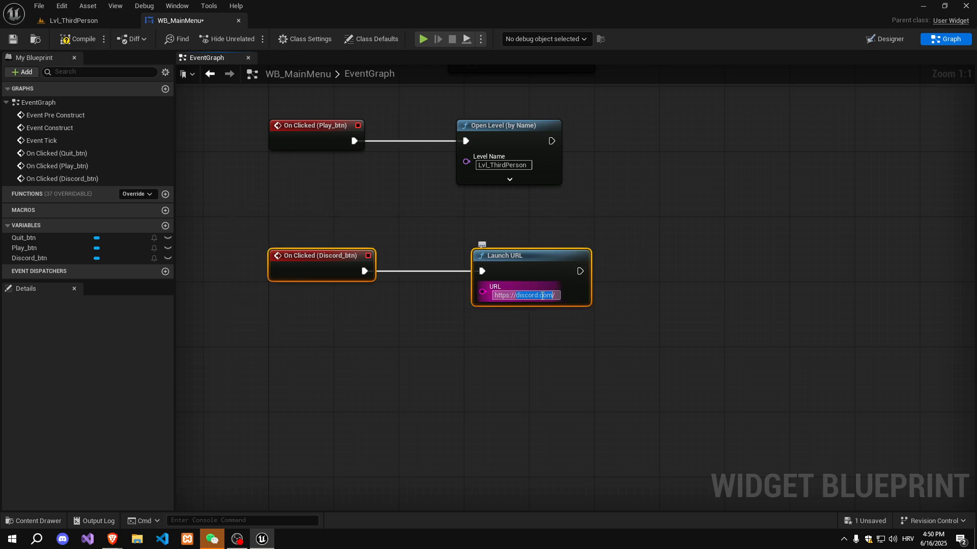
pyautogui.click(648, 325)
pyautogui.moveTo(647, 326); pyautogui.dragTo(705, 328, button='right')
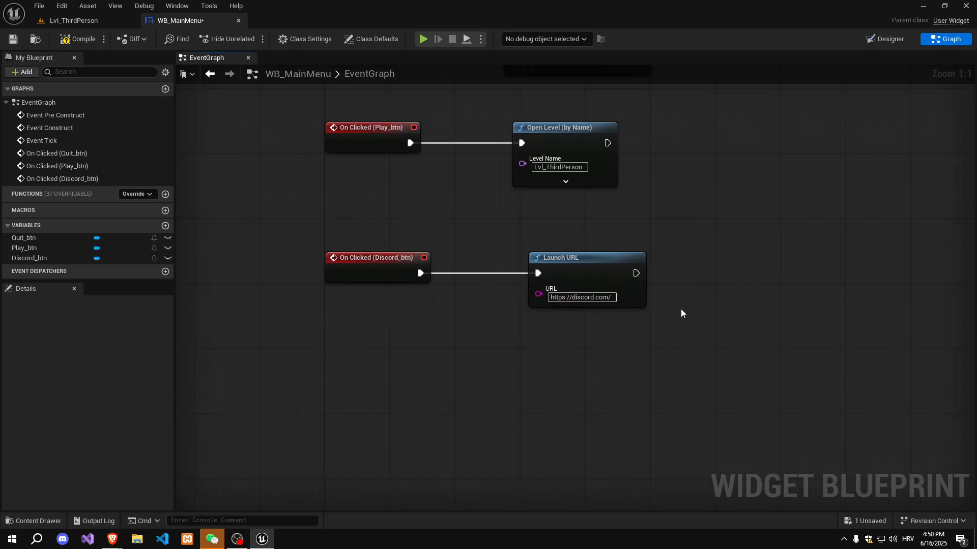
pyautogui.moveTo(630, 320); pyautogui.dragTo(423, 260)
pyautogui.click(668, 327)
# - Save the WB_MainMenu widget and return to its designer layout to check the title and buttons
pyautogui.click(13, 39)
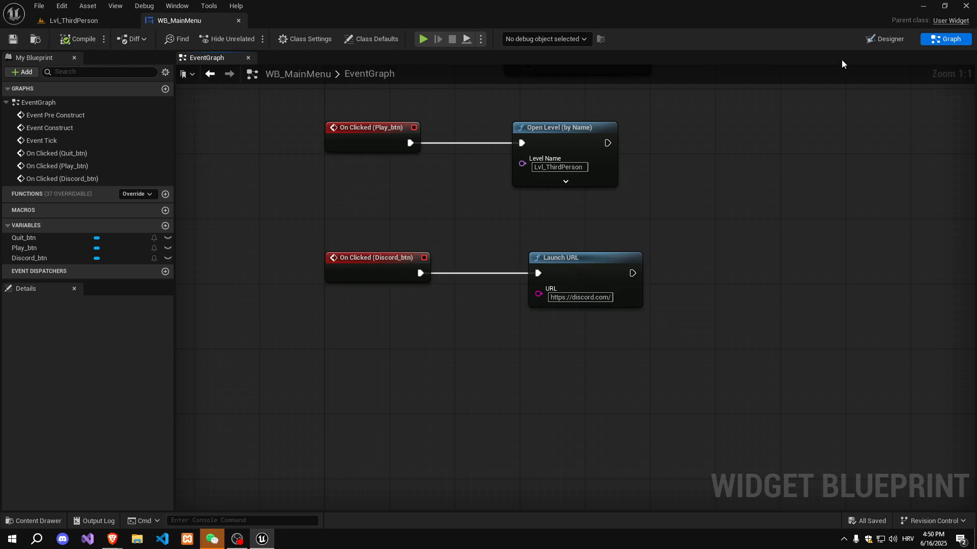
pyautogui.click(886, 39)
pyautogui.click(376, 128)
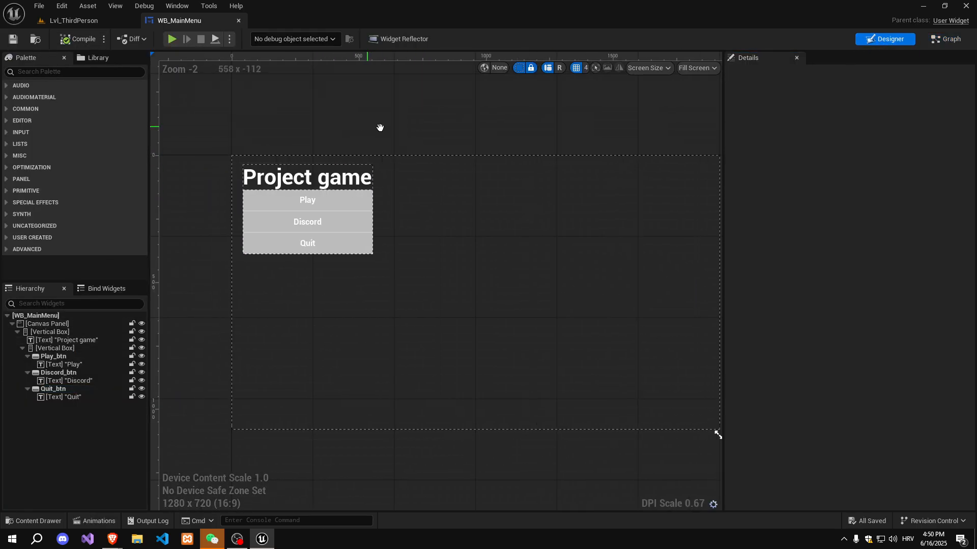
pyautogui.click(339, 201)
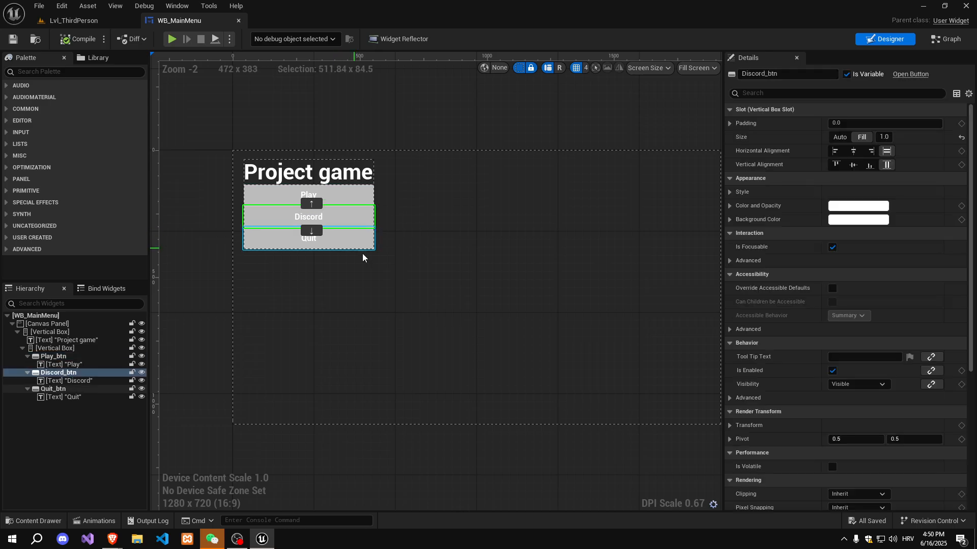
# - Search the widget palette for "image" and try to place an Image on the canvas panel
pyautogui.click(450, 282)
pyautogui.moveTo(587, 222)
pyautogui.mouseDown(button='right')
pyautogui.moveTo(567, 220)
pyautogui.moveTo(576, 225)
pyautogui.mouseUp(button='right')
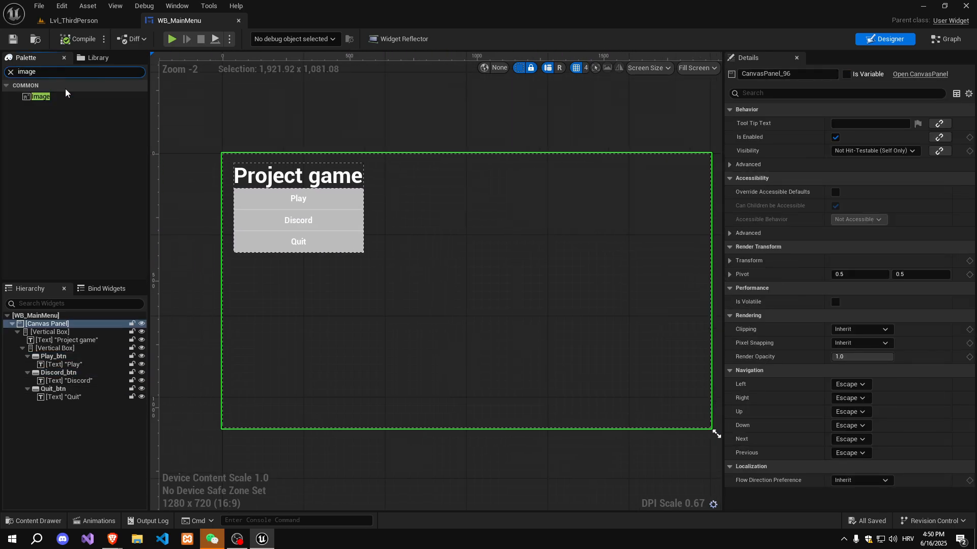
pyautogui.moveTo(52, 94); pyautogui.dragTo(447, 215)
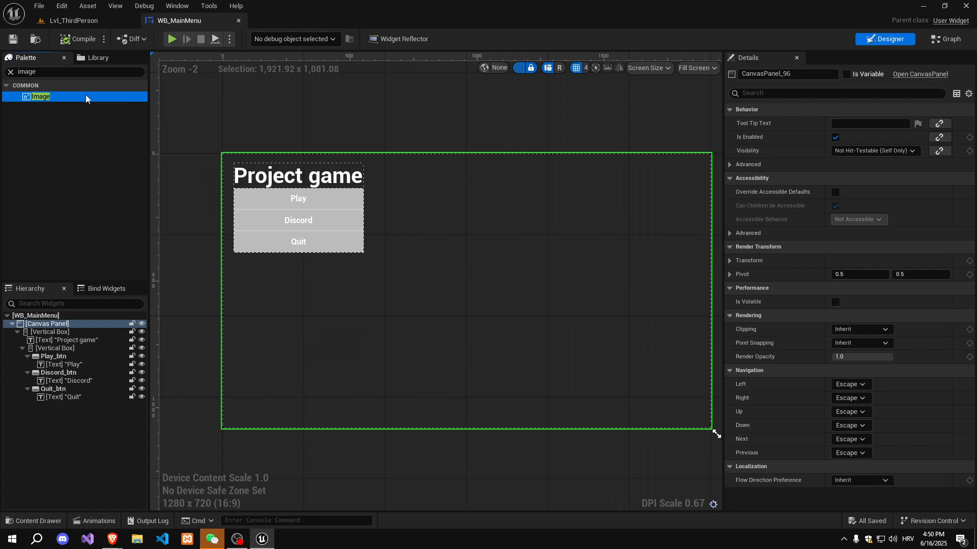
# - Create a new level named MainMenu in the project's MainMenu content folder
pyautogui.click(96, 23)
pyautogui.scroll(-5, 373, 189)
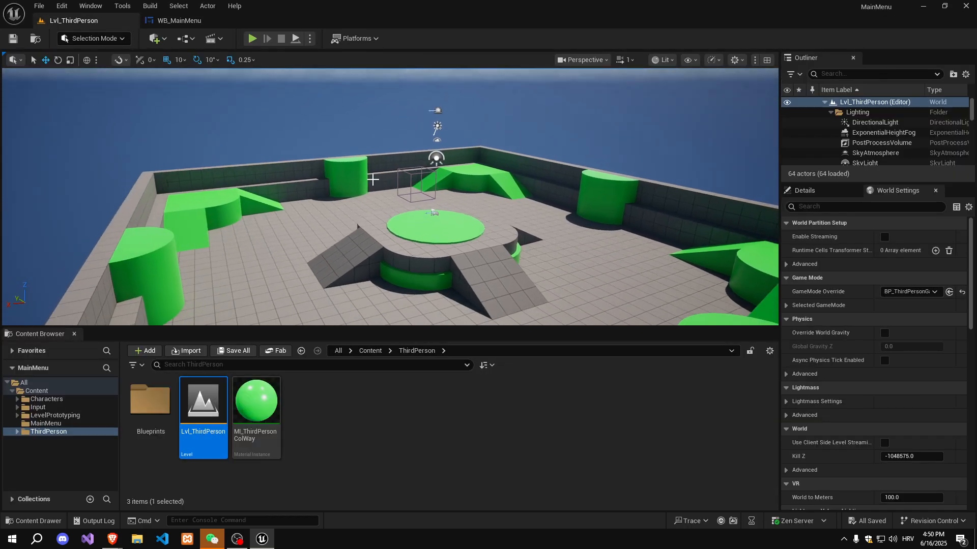
pyautogui.click(373, 349)
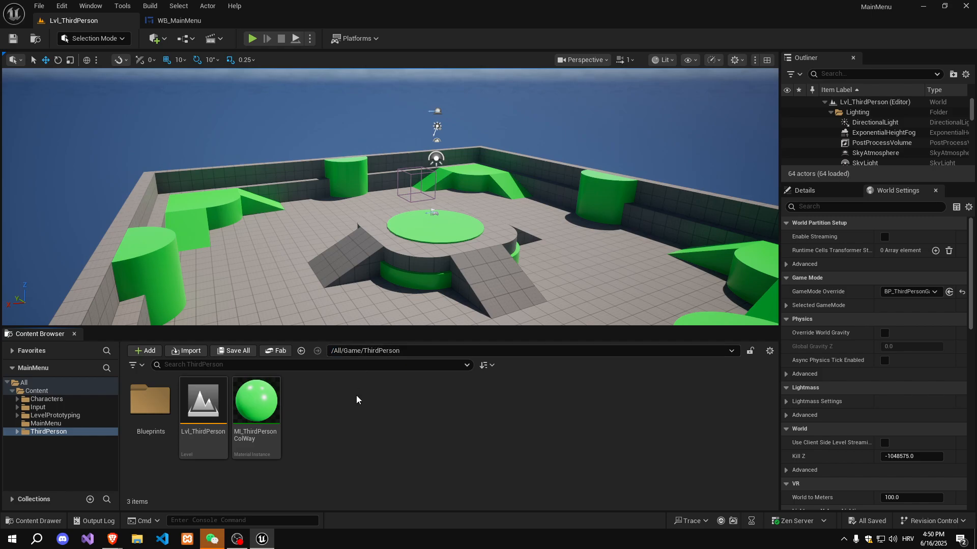
pyautogui.click(370, 351)
pyautogui.doubleClick(309, 402)
pyautogui.rightClick(232, 401)
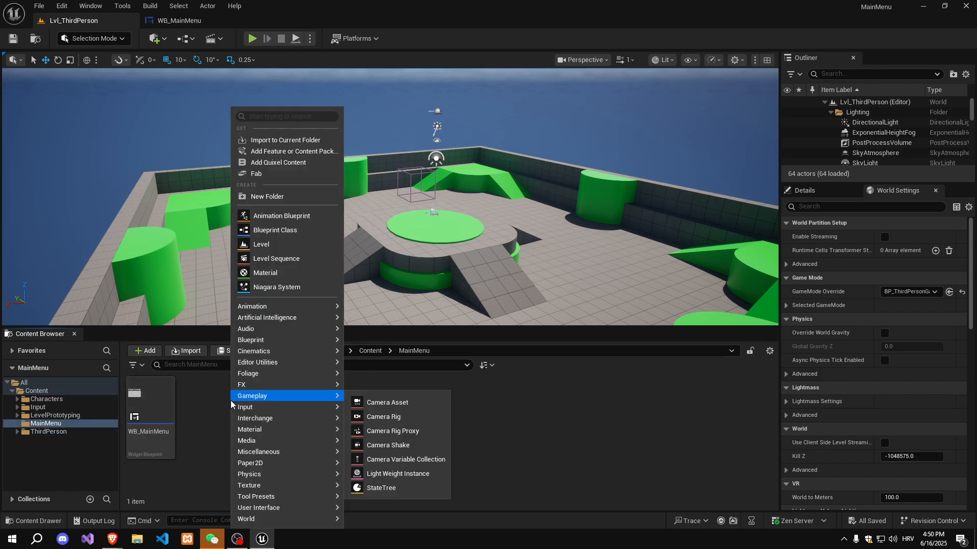
pyautogui.click(270, 245)
pyautogui.write('Main')
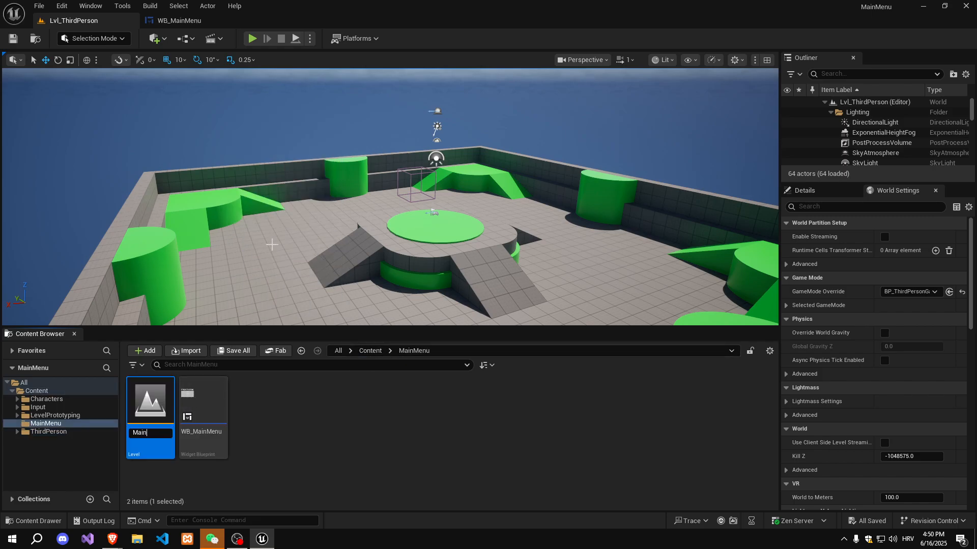
pyautogui.write('Menu')
pyautogui.press('Return')
# - Save the new MainMenu level and open it for editing
pyautogui.doubleClick(151, 402)
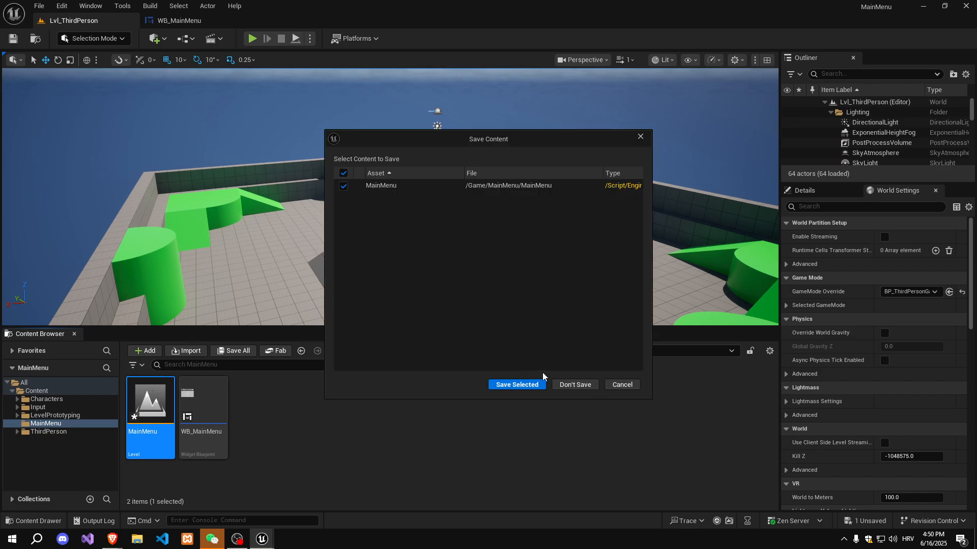
pyautogui.click(543, 379)
pyautogui.rightClick(294, 430)
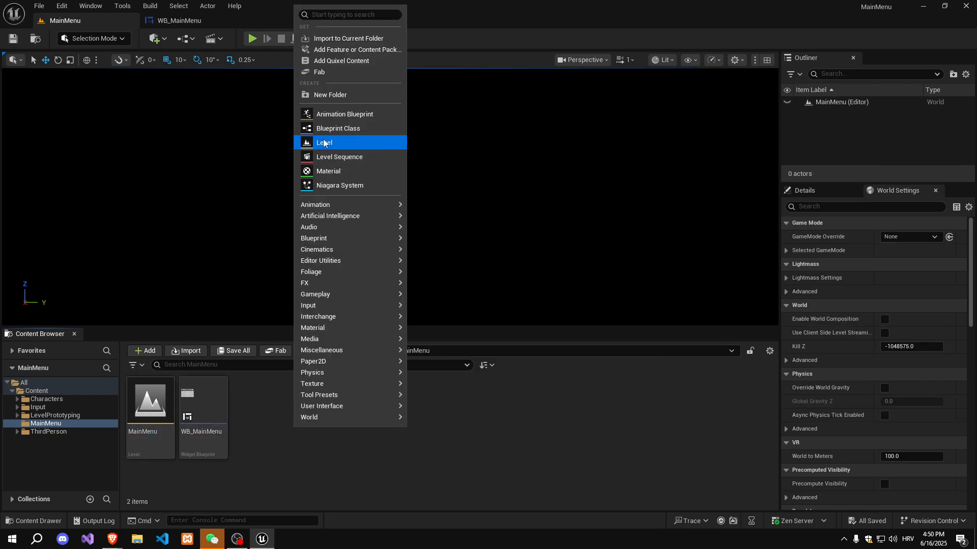
pyautogui.click(131, 403)
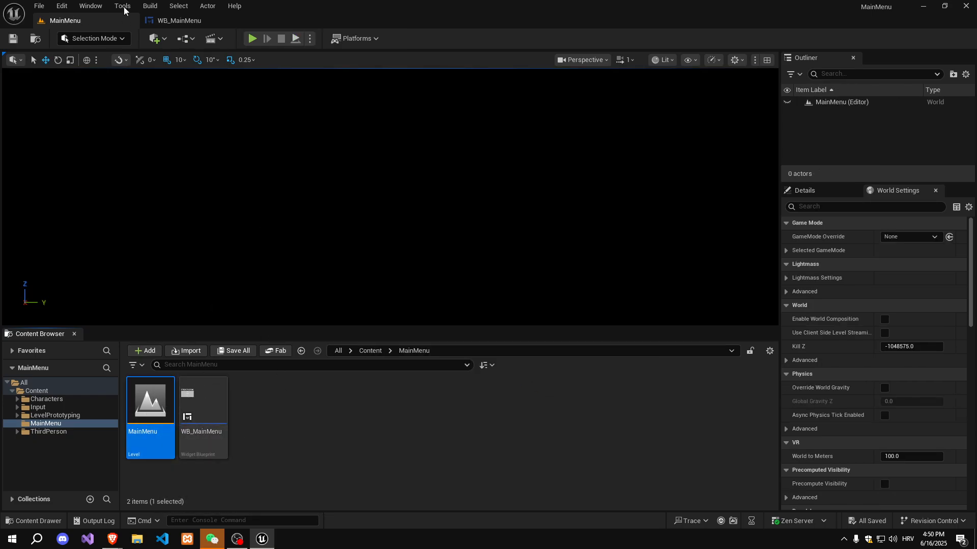
# - In the project's Maps & Modes settings, set both Editor Startup Map and Game Default Map to MainMenu
pyautogui.click(62, 5)
pyautogui.click(104, 164)
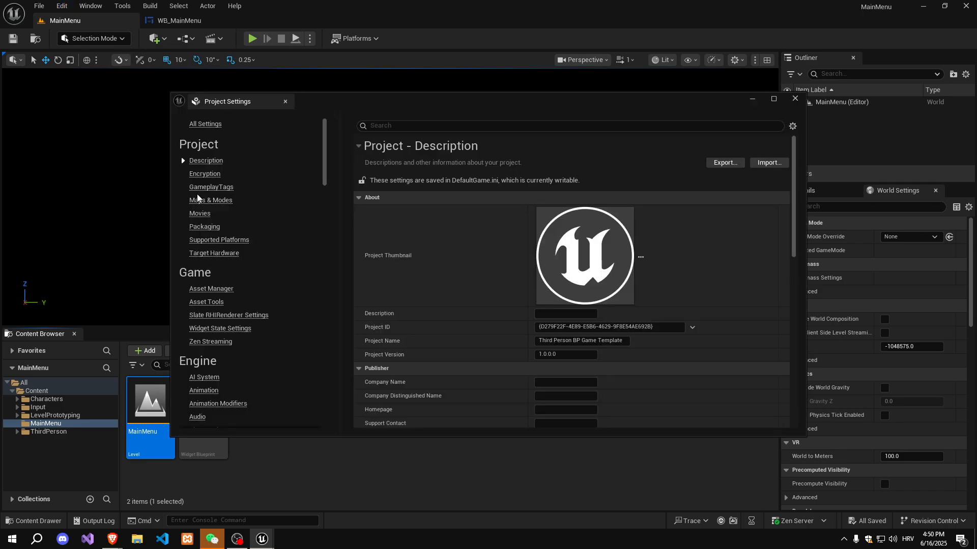
pyautogui.click(198, 199)
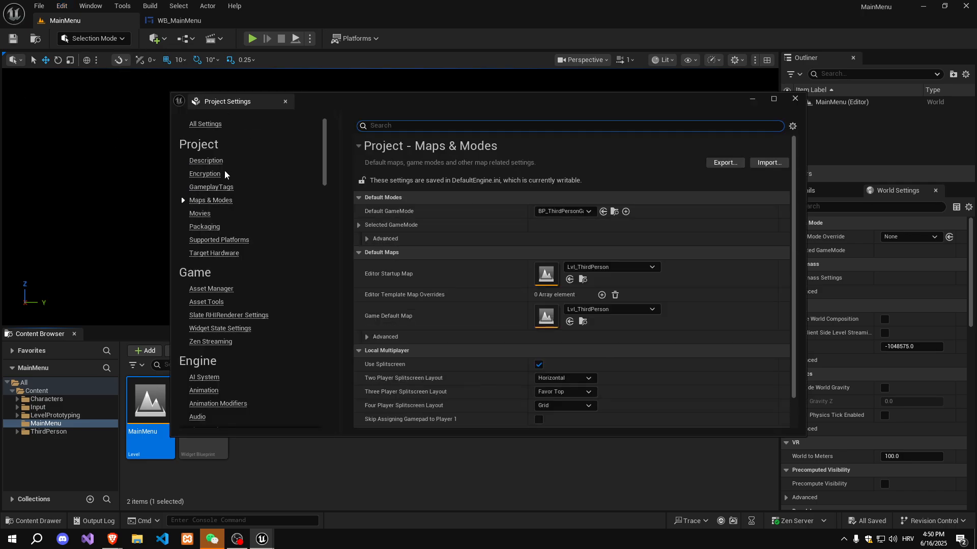
pyautogui.click(60, 6)
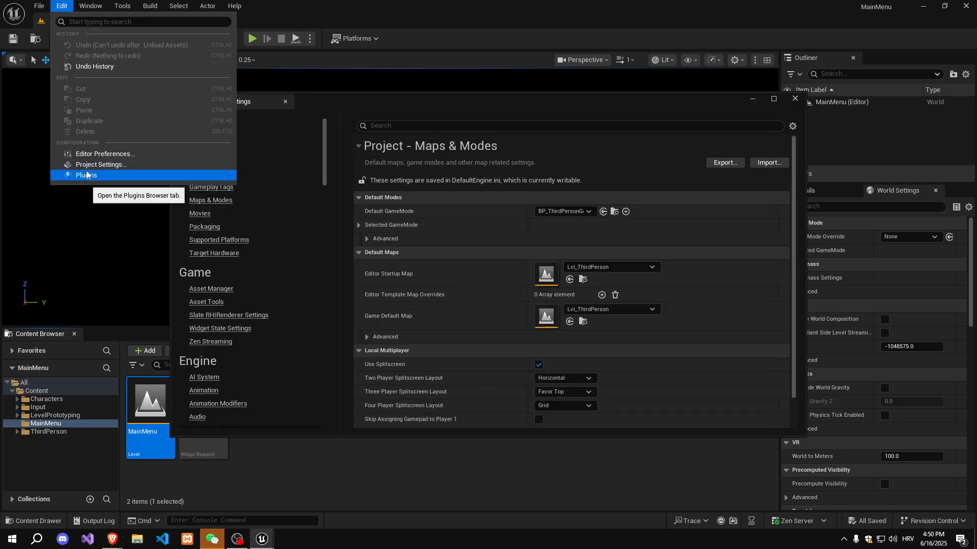
pyautogui.click(239, 206)
pyautogui.scroll(-1, 503, 276)
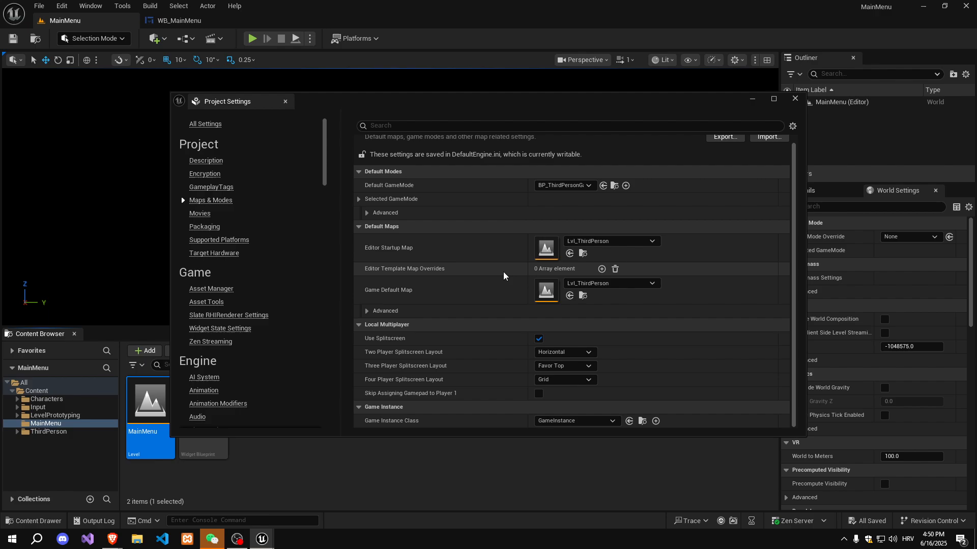
pyautogui.click(613, 241)
pyautogui.click(619, 379)
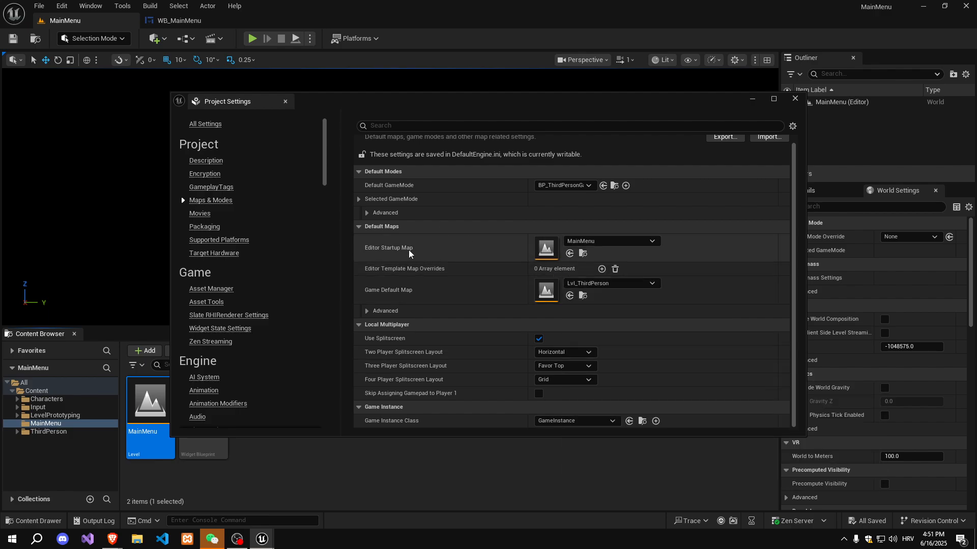
pyautogui.click(611, 283)
pyautogui.click(605, 415)
pyautogui.click(631, 243)
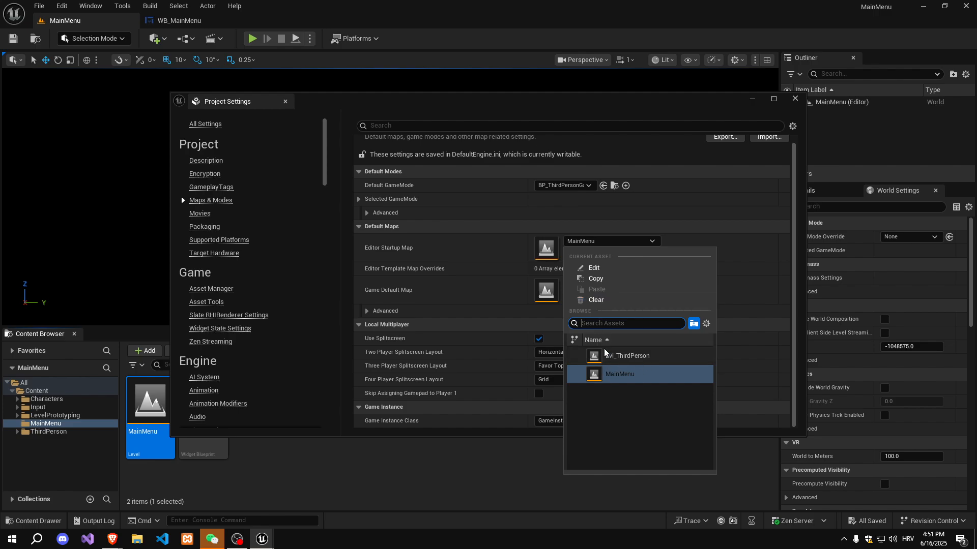
pyautogui.click(635, 374)
# - Review the Default Modes and Default Maps sections, and close the project settings
pyautogui.click(479, 226)
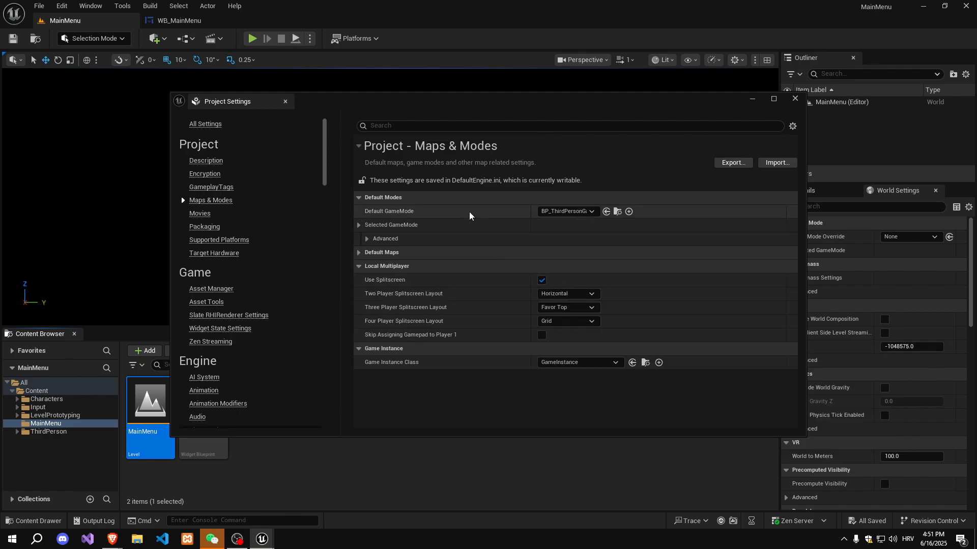
pyautogui.click(458, 239)
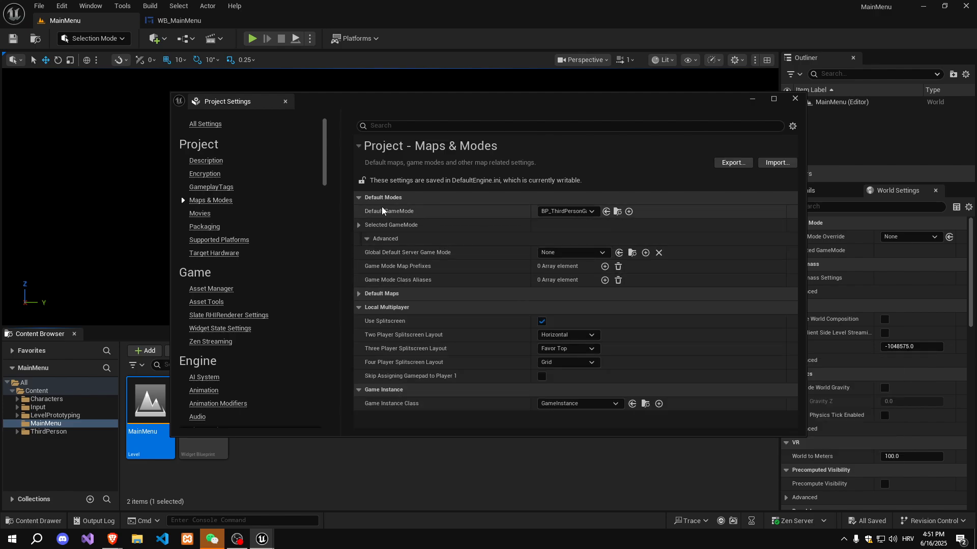
pyautogui.click(380, 293)
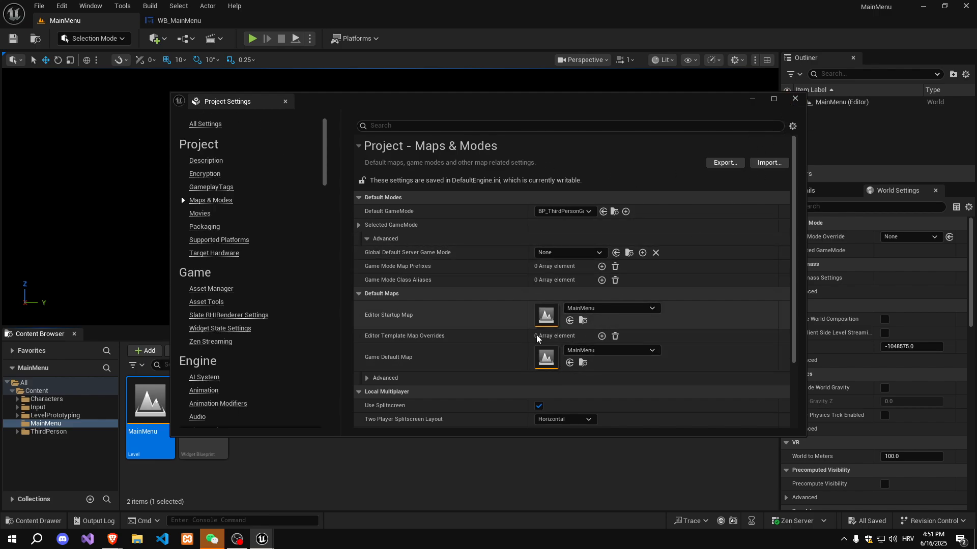
pyautogui.click(795, 98)
pyautogui.click(246, 426)
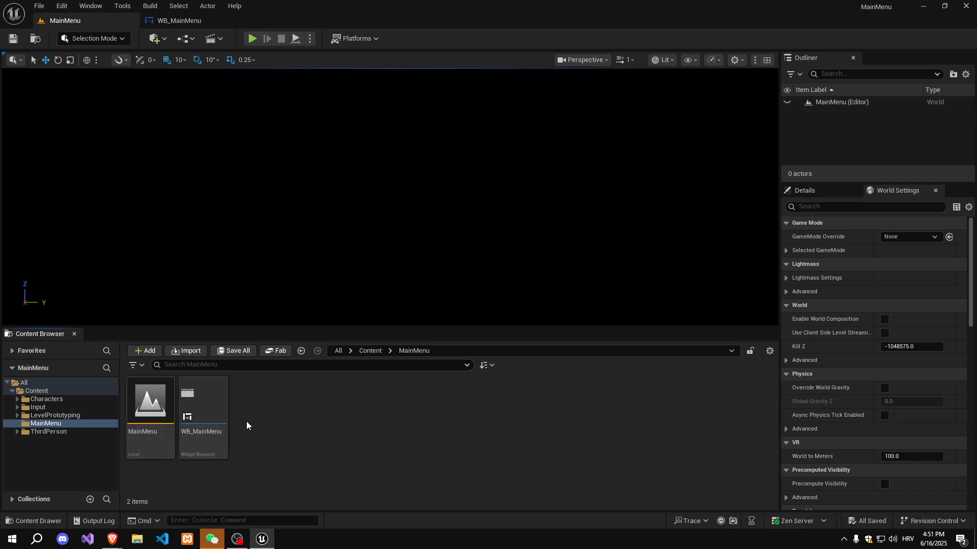
pyautogui.click(157, 402)
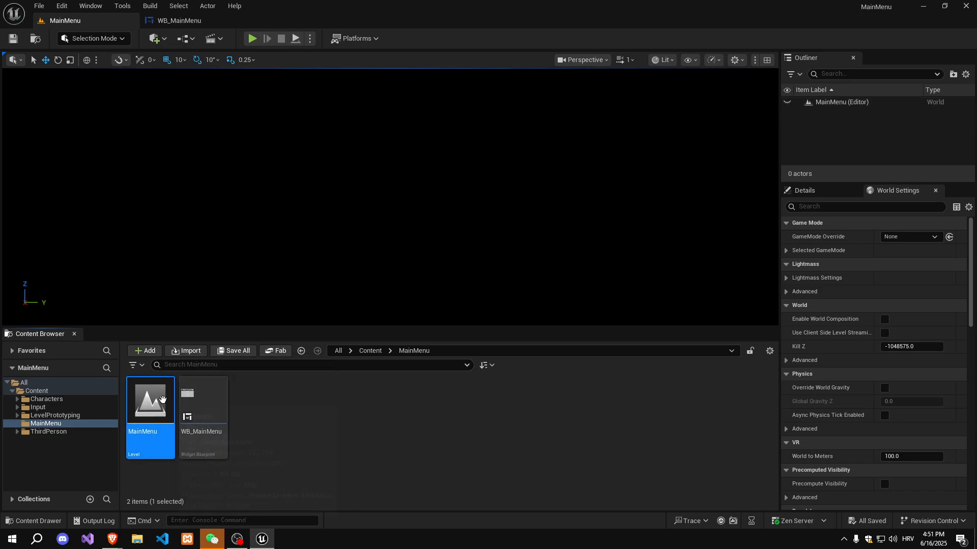
pyautogui.click(244, 416)
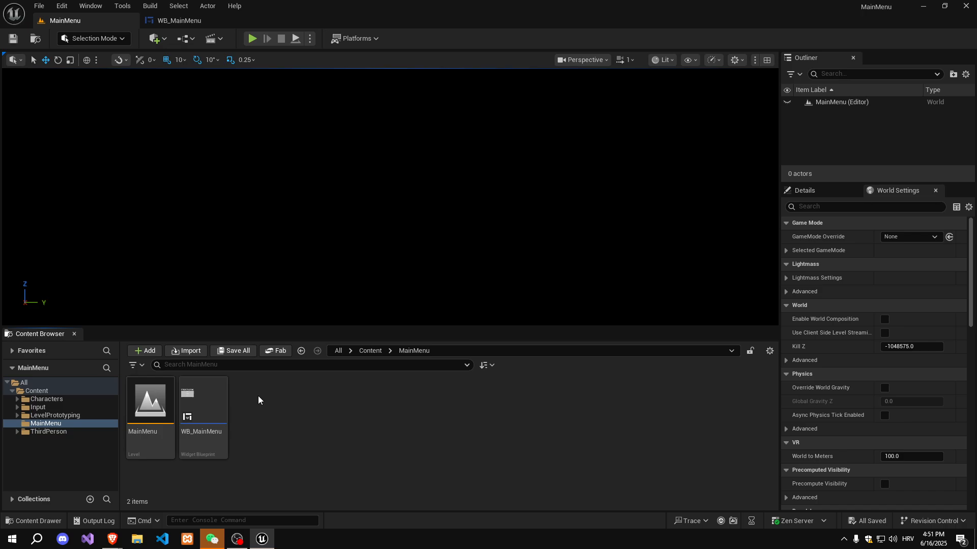
# - Create a Player Controller blueprint class named PC_MainMenu in the MainMenu folder
pyautogui.rightClick(242, 425)
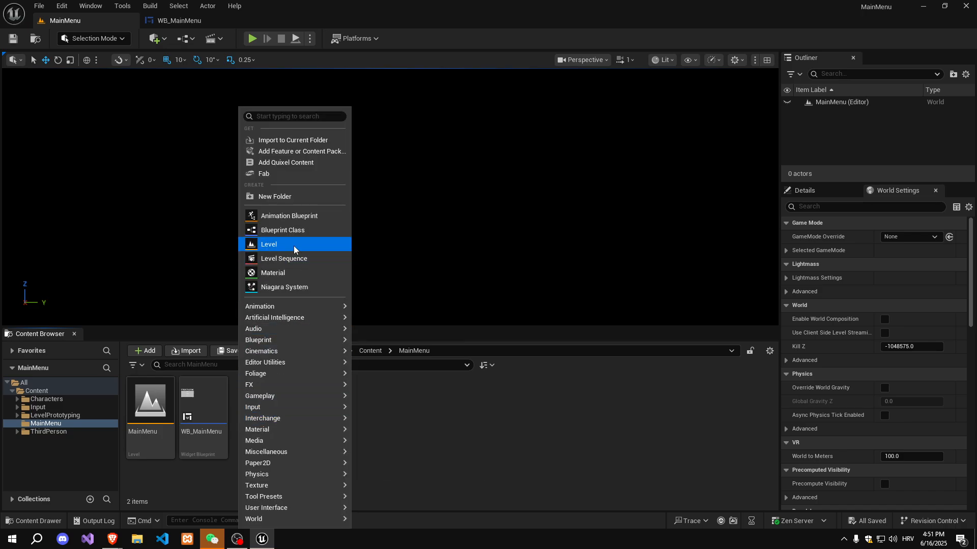
pyautogui.moveTo(267, 320)
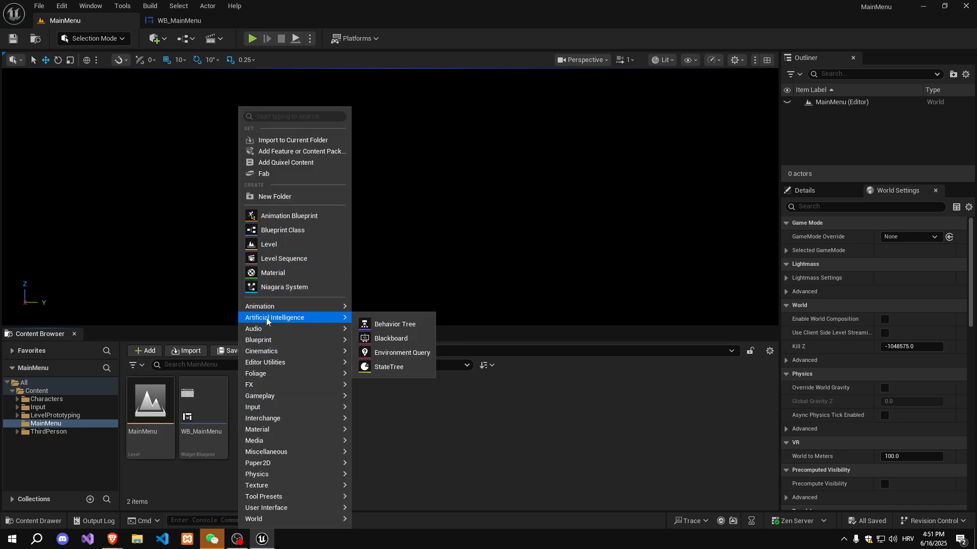
pyautogui.click(274, 229)
pyautogui.click(401, 260)
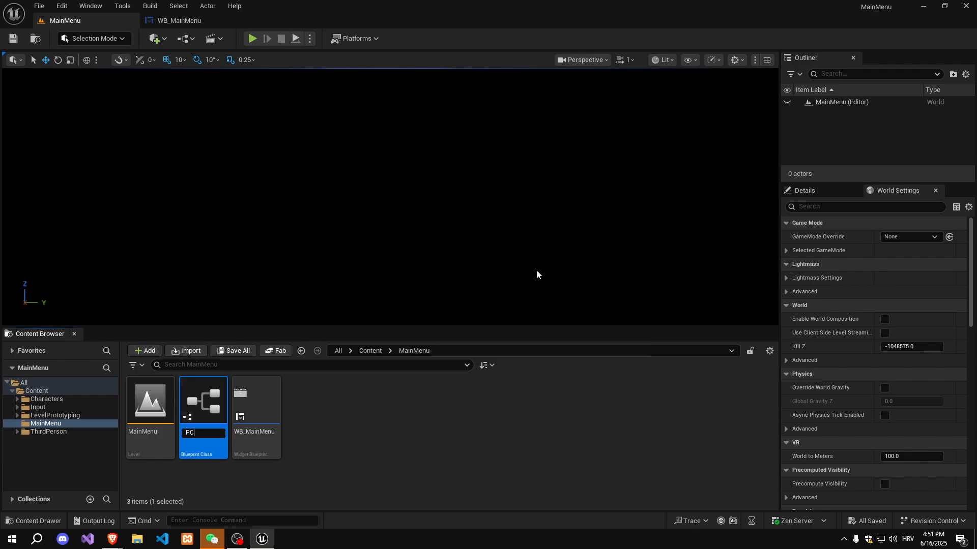
pyautogui.write('PC_MainMenu')
pyautogui.press('Return')
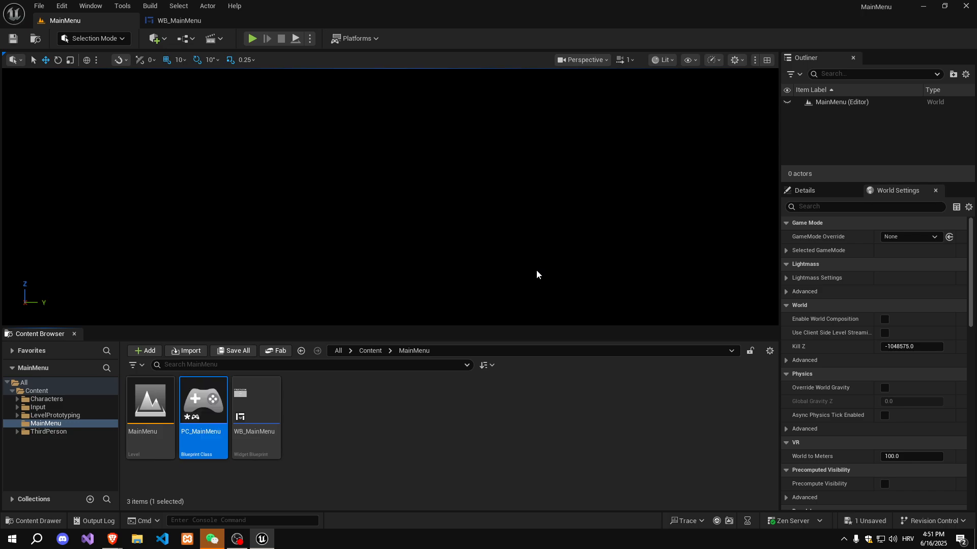
# - Create a Game Mode Base blueprint class named GM_MainMenu in the MainMenu folder
pyautogui.rightClick(310, 397)
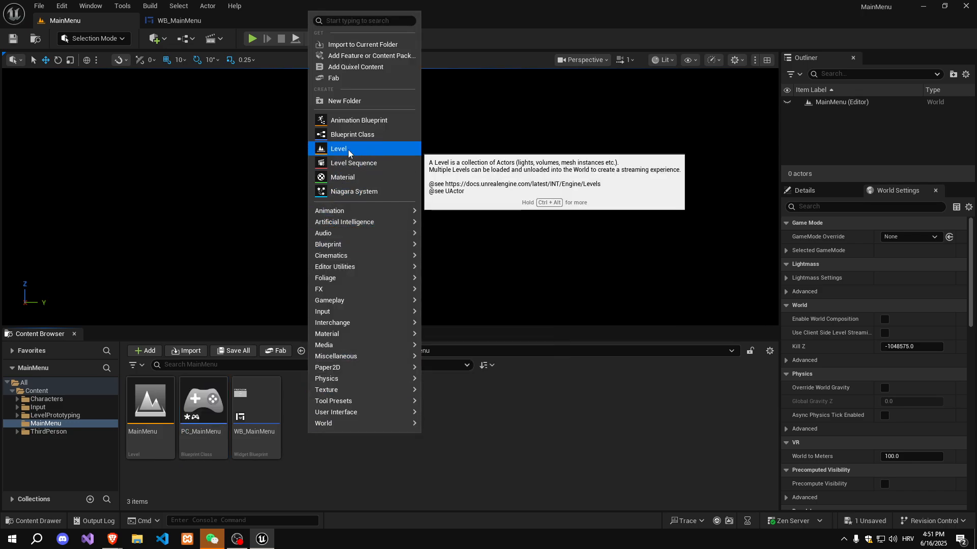
pyautogui.click(350, 138)
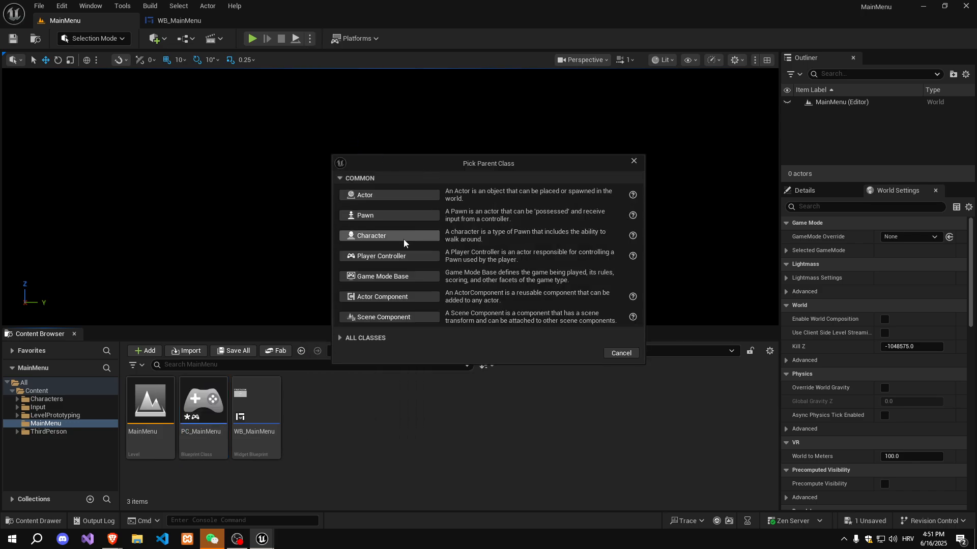
pyautogui.click(394, 277)
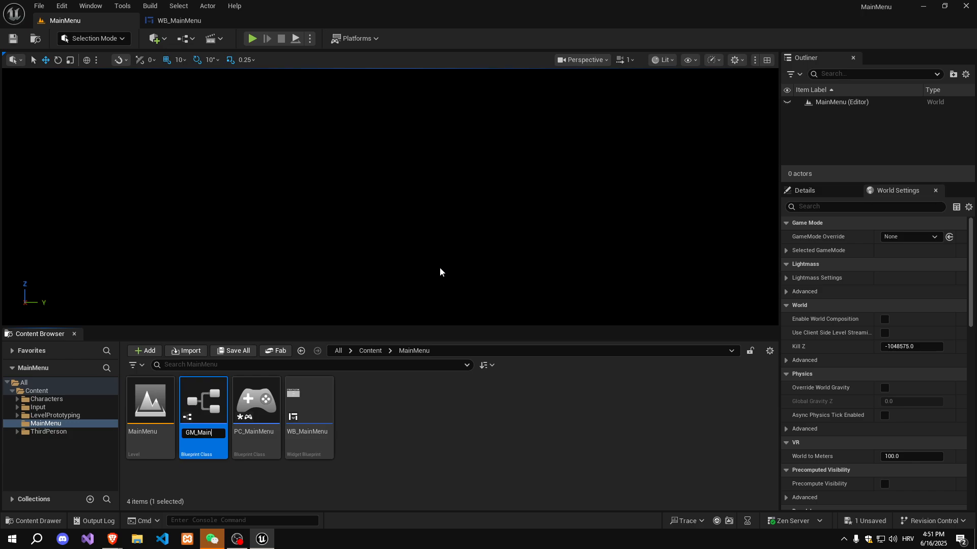
pyautogui.press('Return')
pyautogui.click(377, 443)
# - Open the GM_MainMenu blueprint and set its Player Controller Class to PC_MainMenu and Default Pawn Class to None
pyautogui.click(150, 410)
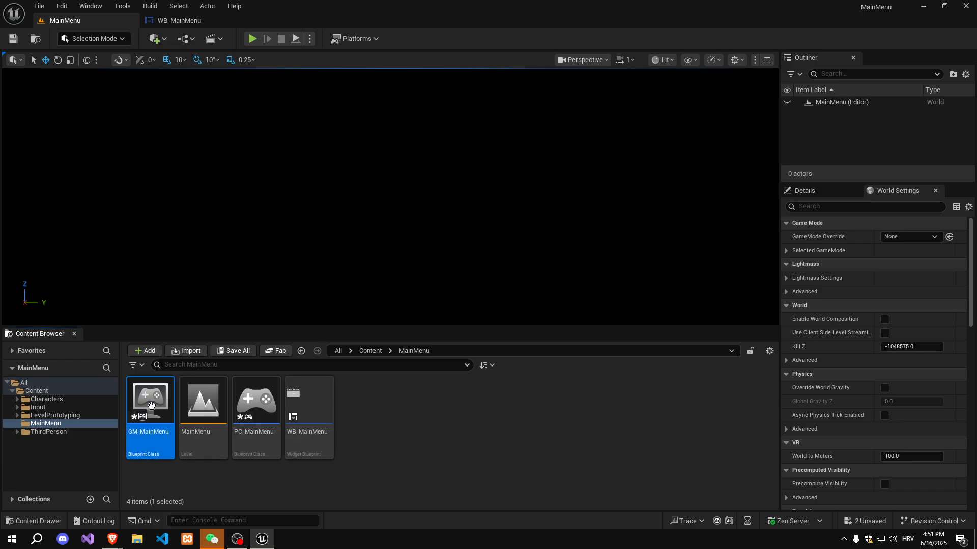
pyautogui.rightClick(171, 406)
pyautogui.doubleClick(152, 403)
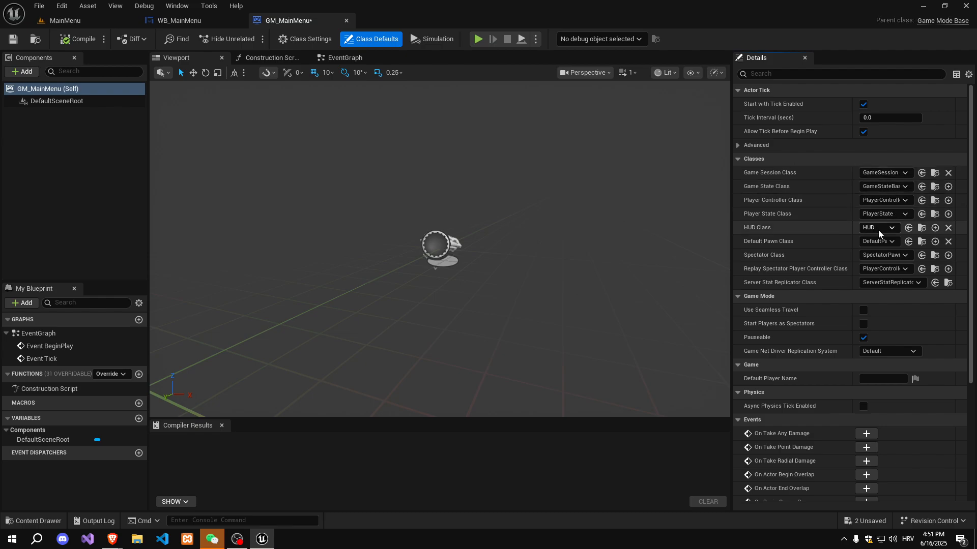
pyautogui.click(882, 200)
pyautogui.click(875, 246)
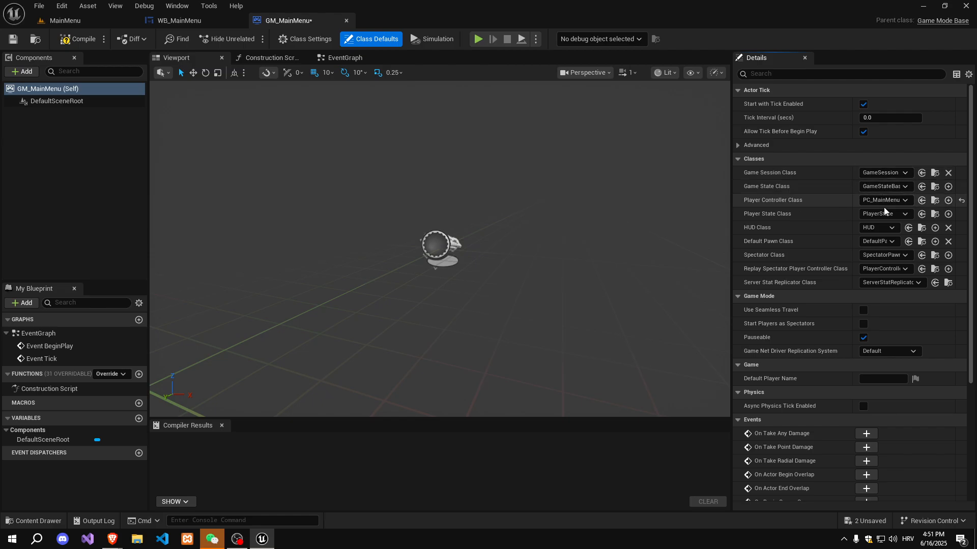
pyautogui.click(879, 241)
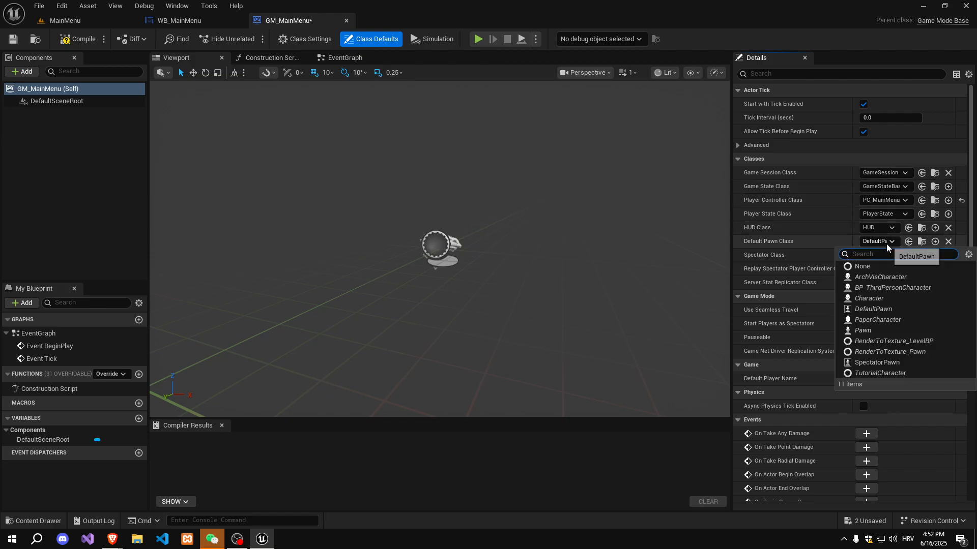
pyautogui.click(879, 266)
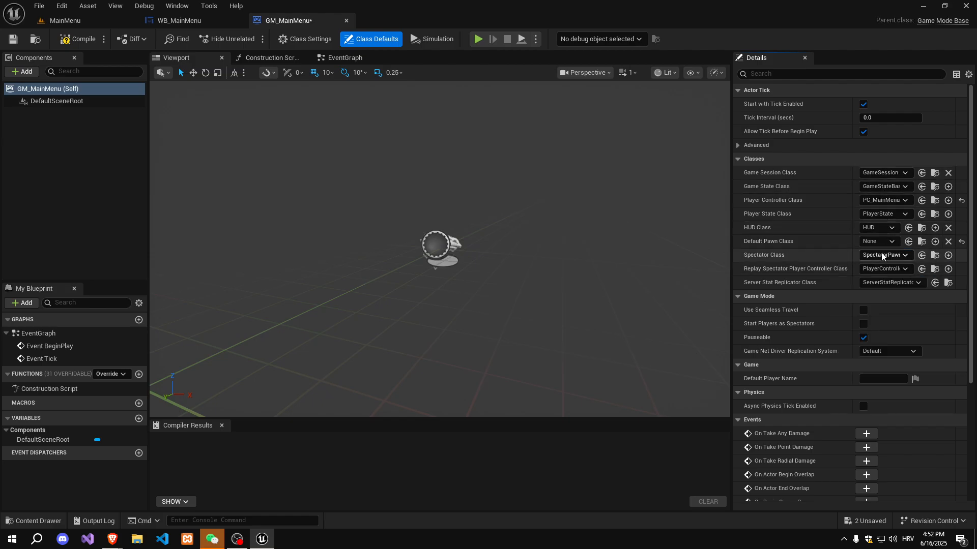
# - Check the pawn, replay spectator, player state and player controller class choices of GM_MainMenu
pyautogui.click(853, 244)
pyautogui.click(883, 240)
pyautogui.click(882, 240)
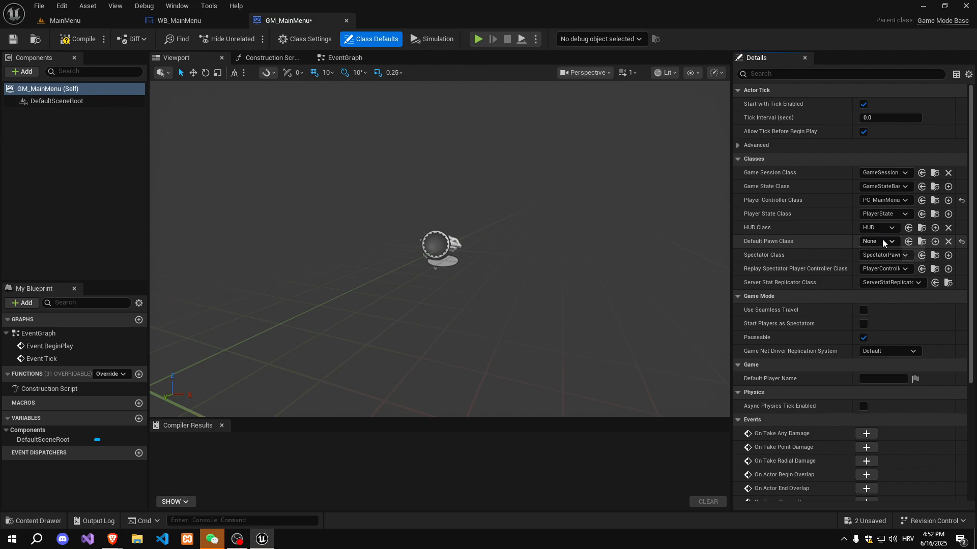
pyautogui.click(882, 269)
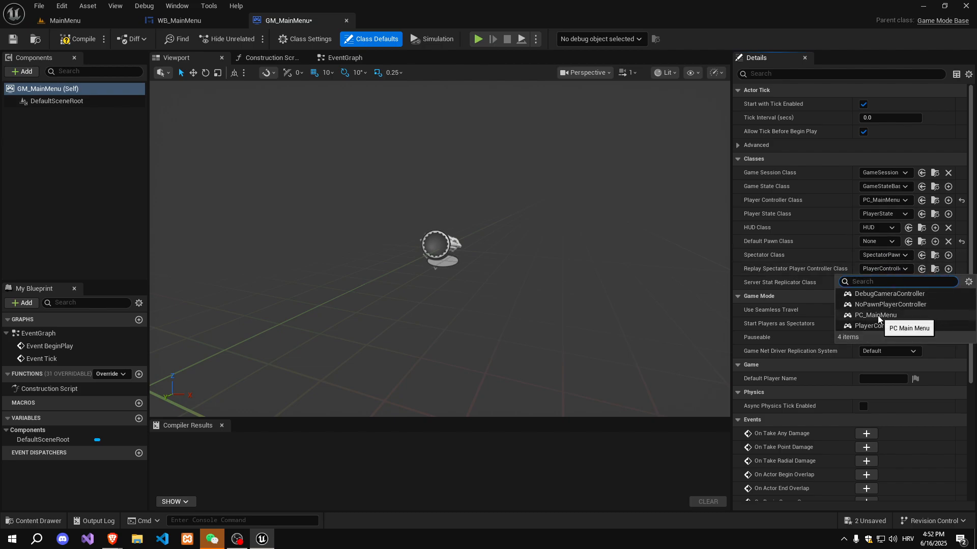
pyautogui.click(813, 231)
pyautogui.click(882, 215)
pyautogui.click(881, 218)
pyautogui.click(881, 204)
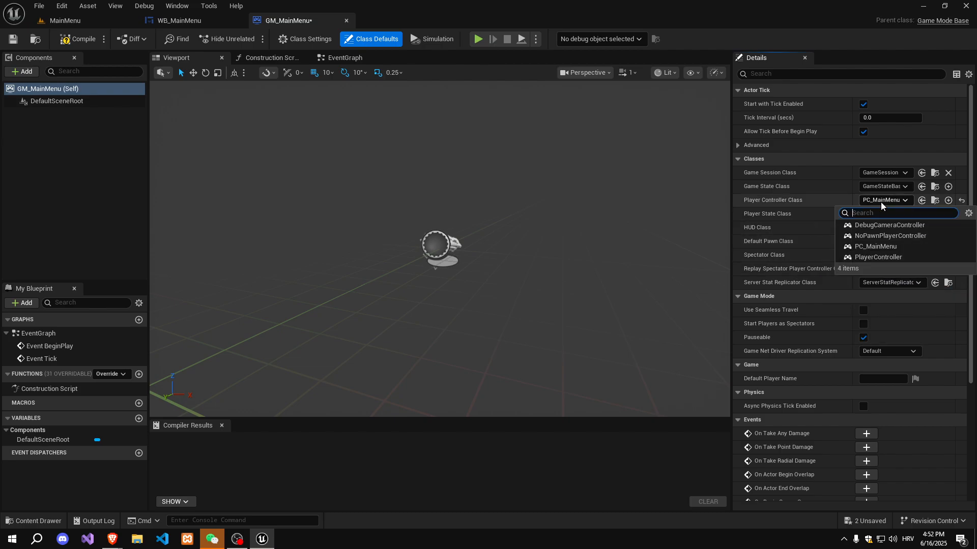
pyautogui.click(881, 203)
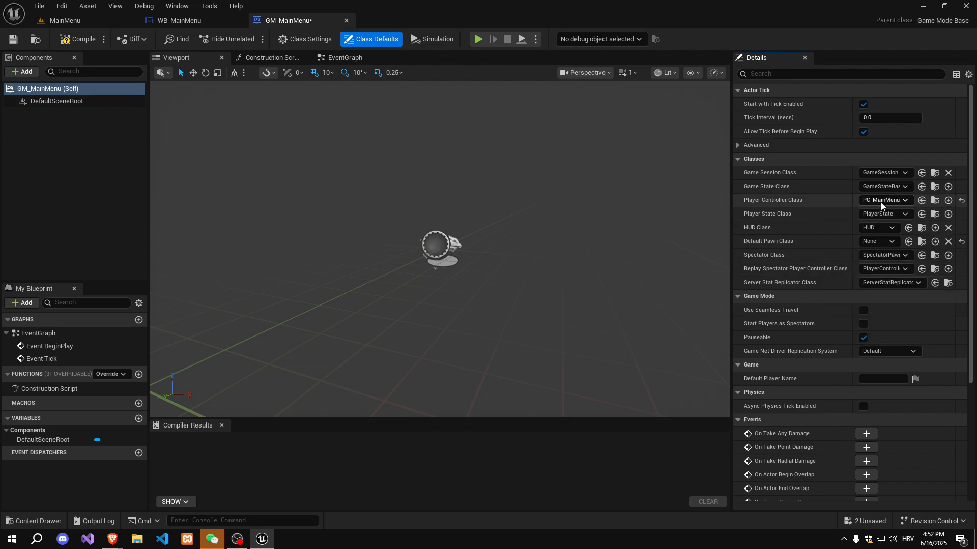
# - Compile and close GM_MainMenu, and set the MainMenu level's GameMode Override to GM_MainMenu
pyautogui.click(68, 39)
pyautogui.click(346, 20)
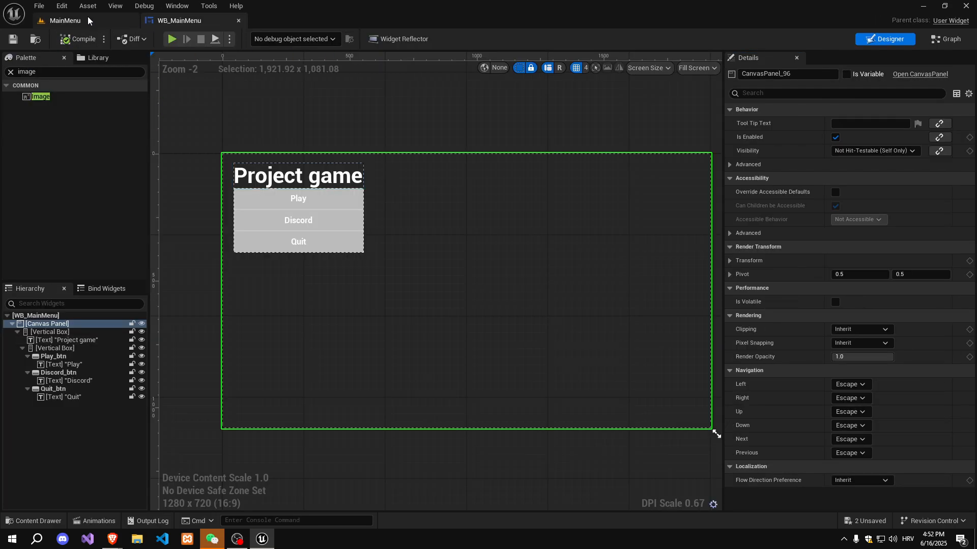
pyautogui.click(65, 20)
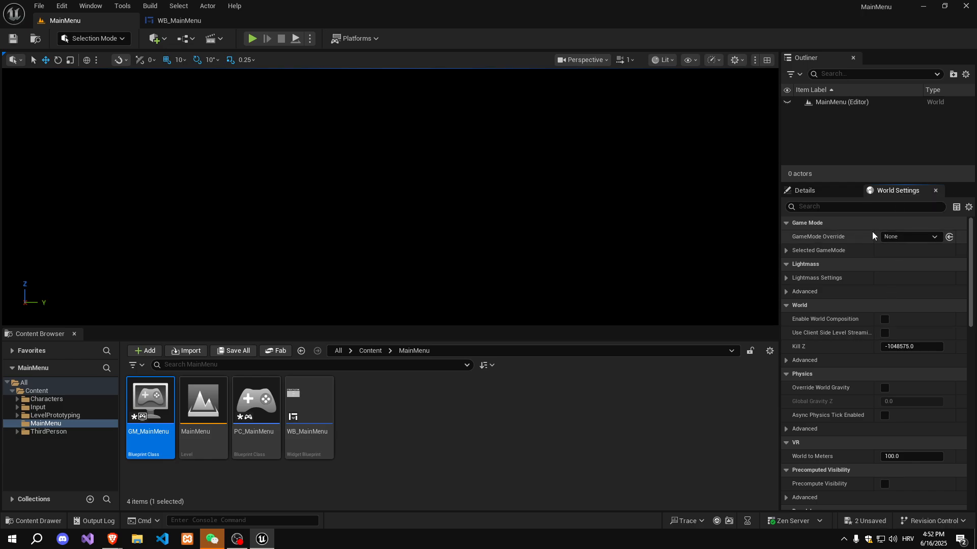
pyautogui.click(885, 238)
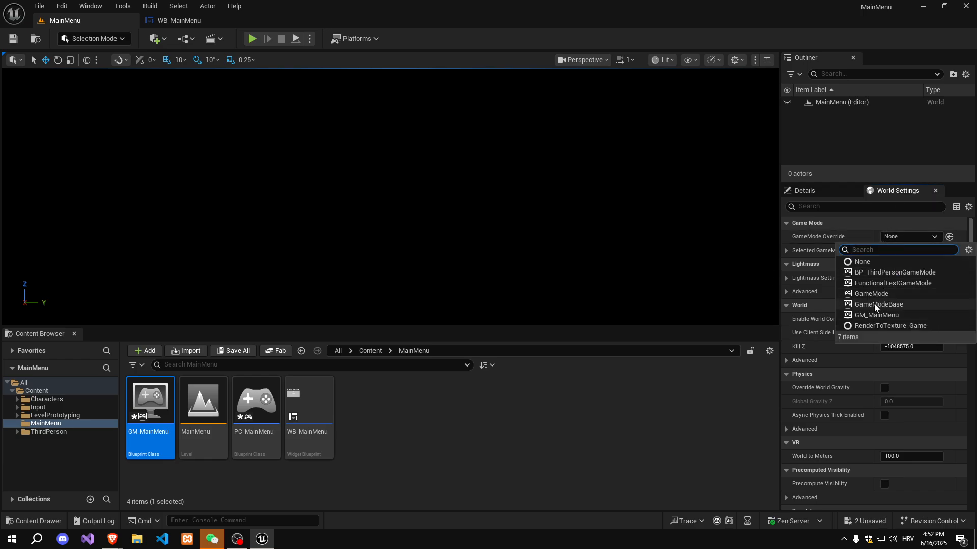
pyautogui.click(875, 317)
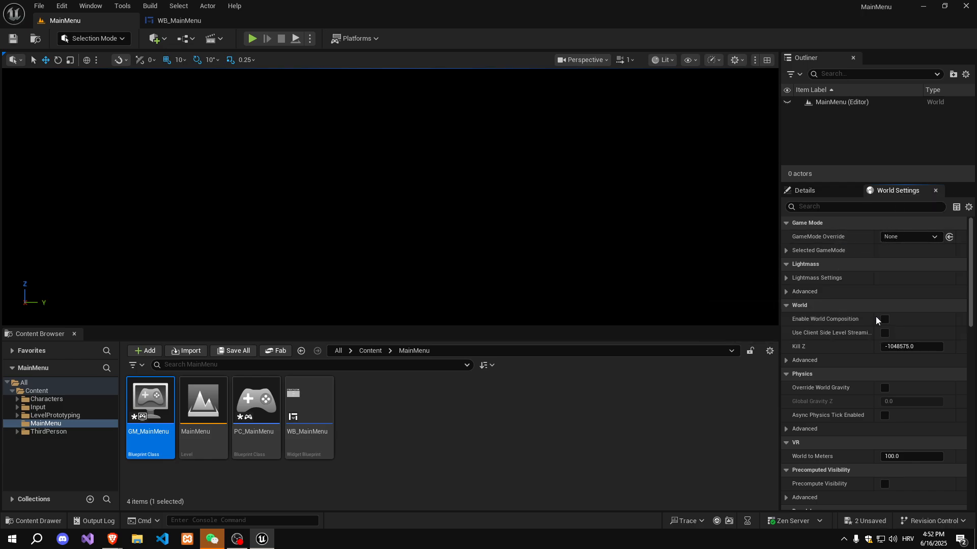
# - Open the event graph of the PC_MainMenu blueprint
pyautogui.click(151, 402)
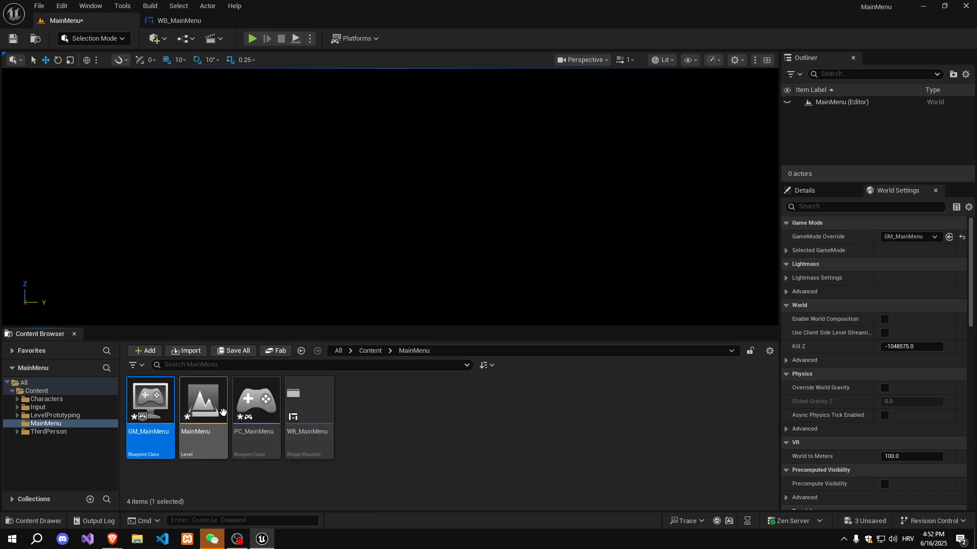
pyautogui.click(255, 402)
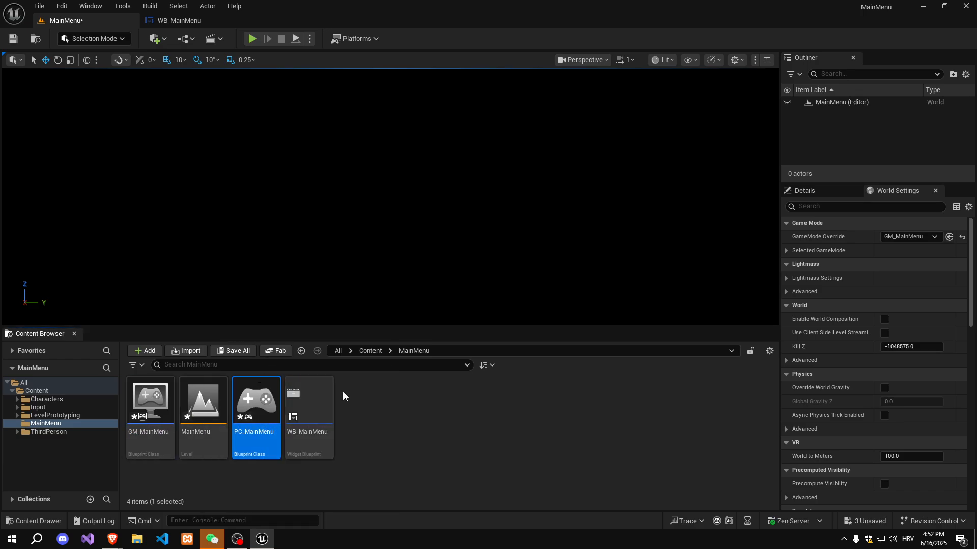
pyautogui.doubleClick(267, 396)
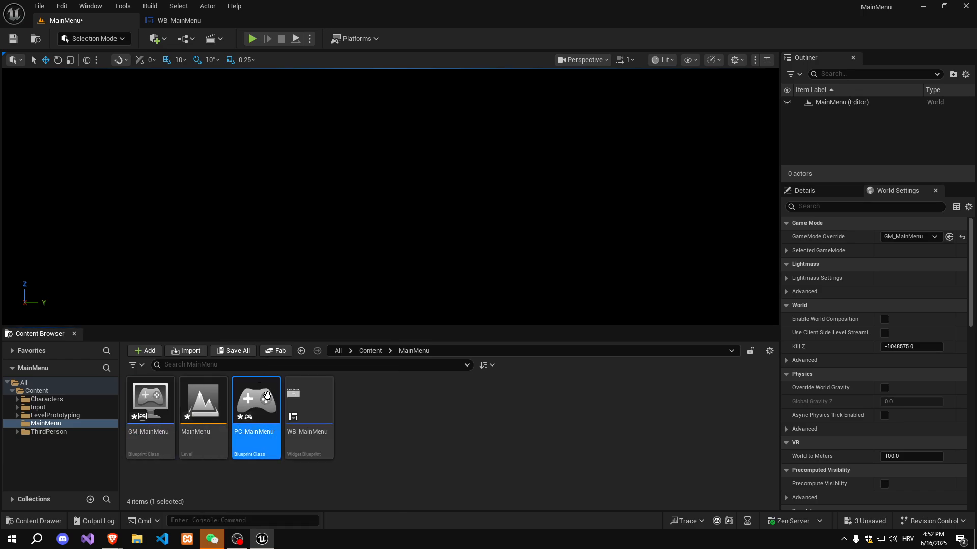
pyautogui.moveTo(402, 222); pyautogui.dragTo(443, 265, button='right')
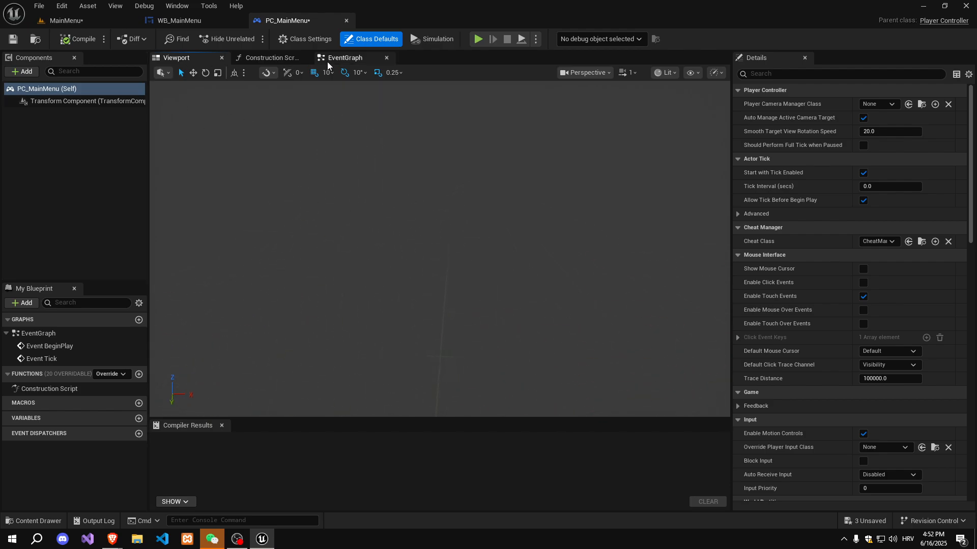
pyautogui.click(345, 57)
# - Add a Set Input Mode UI Only node after Event BeginPlay and feed its Player Controller input from a Self reference
pyautogui.moveTo(484, 204); pyautogui.dragTo(390, 205, button='right')
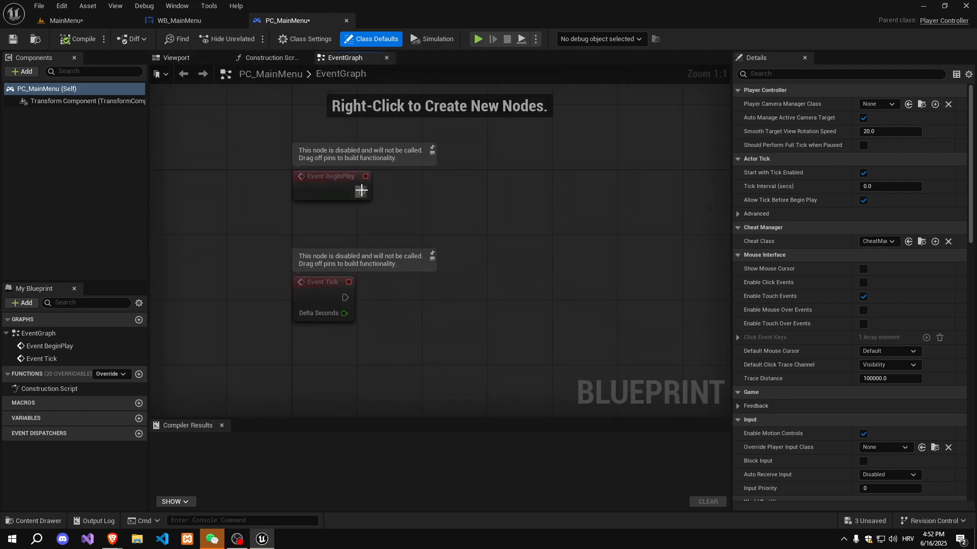
pyautogui.moveTo(449, 192); pyautogui.dragTo(462, 192)
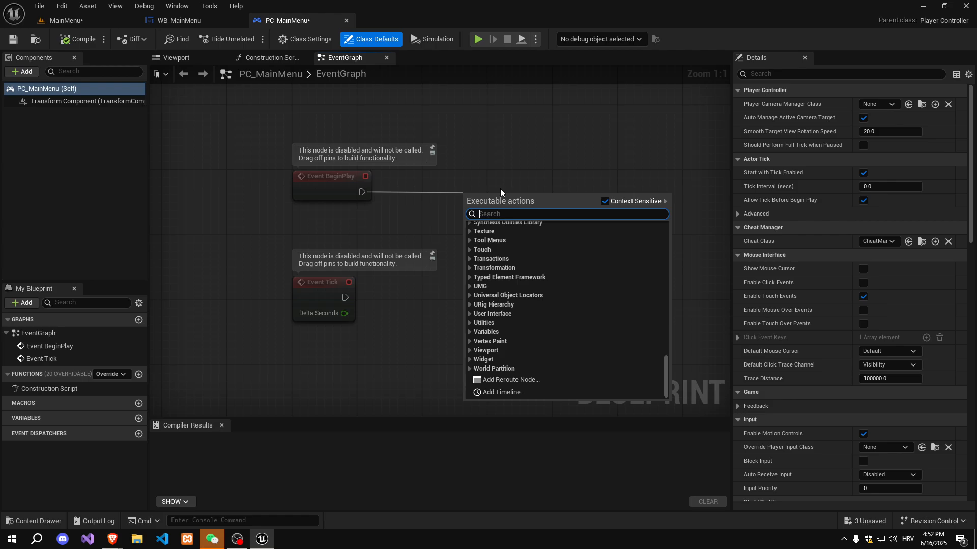
pyautogui.write('set input')
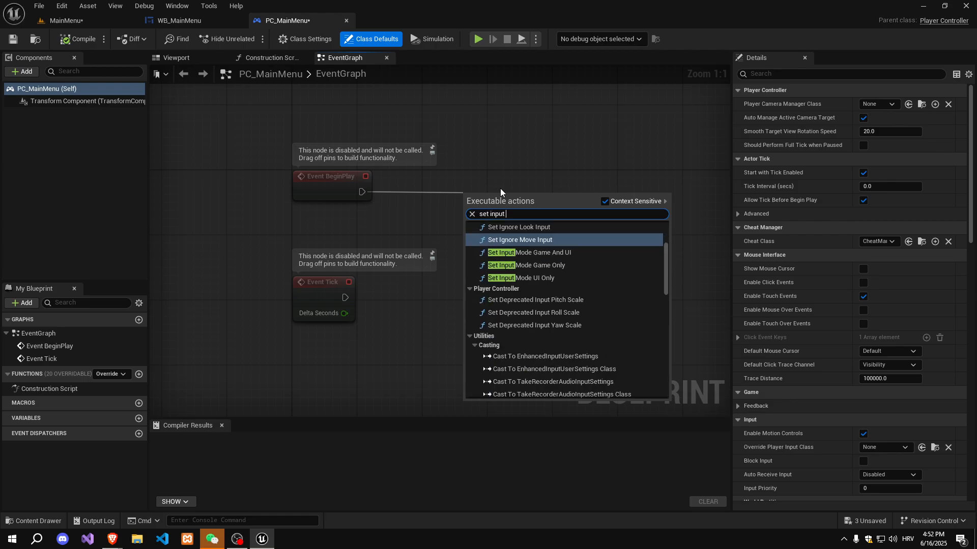
pyautogui.write('mode ui')
pyautogui.press('Return')
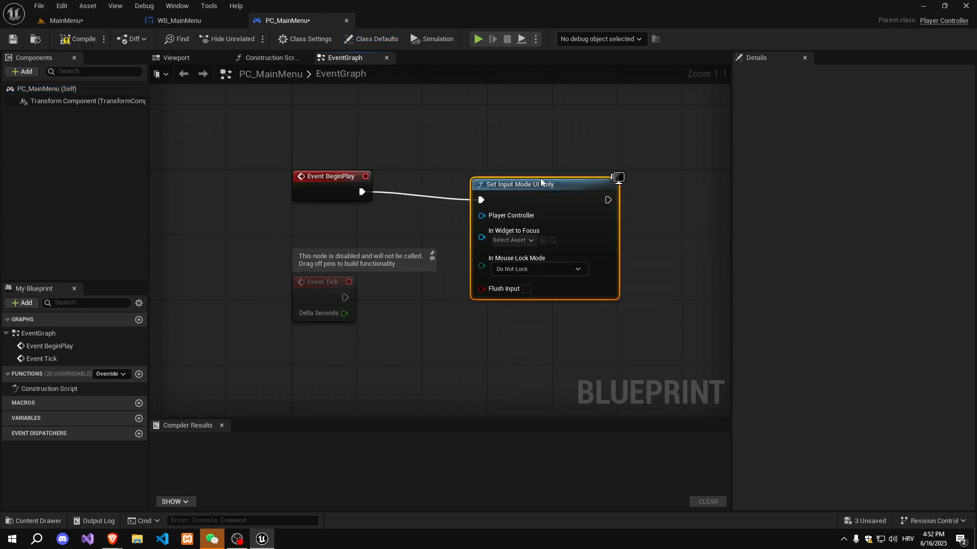
pyautogui.moveTo(481, 216); pyautogui.dragTo(519, 148)
pyautogui.press('Return')
# - Chain a Set Show Mouse Cursor node after Set Input Mode UI Only, align the nodes and enable Show Mouse Cursor
pyautogui.moveTo(580, 155); pyautogui.dragTo(435, 161, button='right')
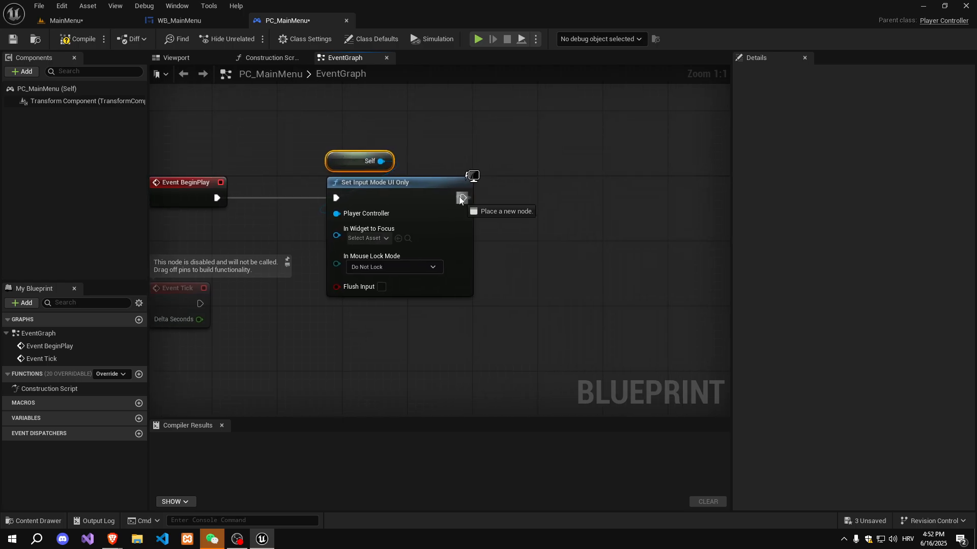
pyautogui.moveTo(460, 200); pyautogui.dragTo(528, 203)
pyautogui.write('set show mosu')
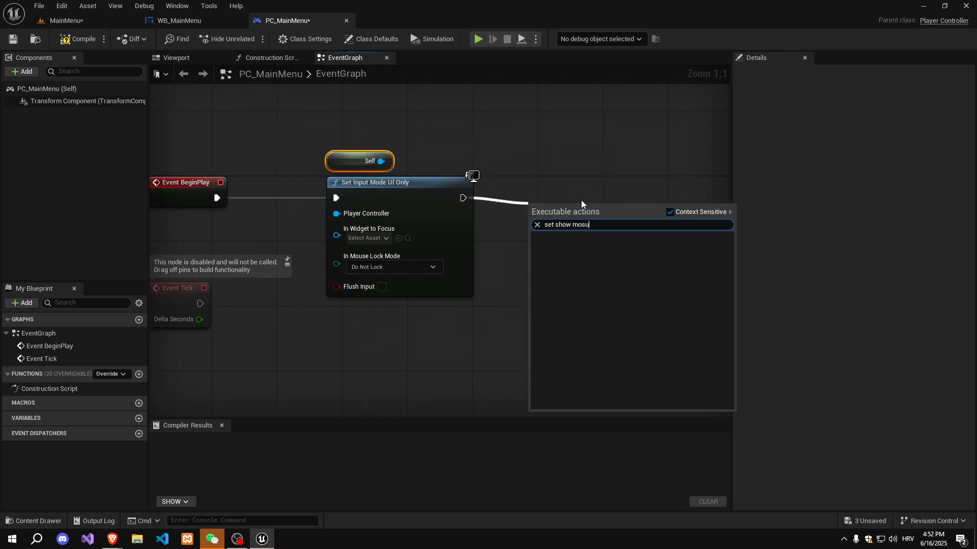
pyautogui.press('Return')
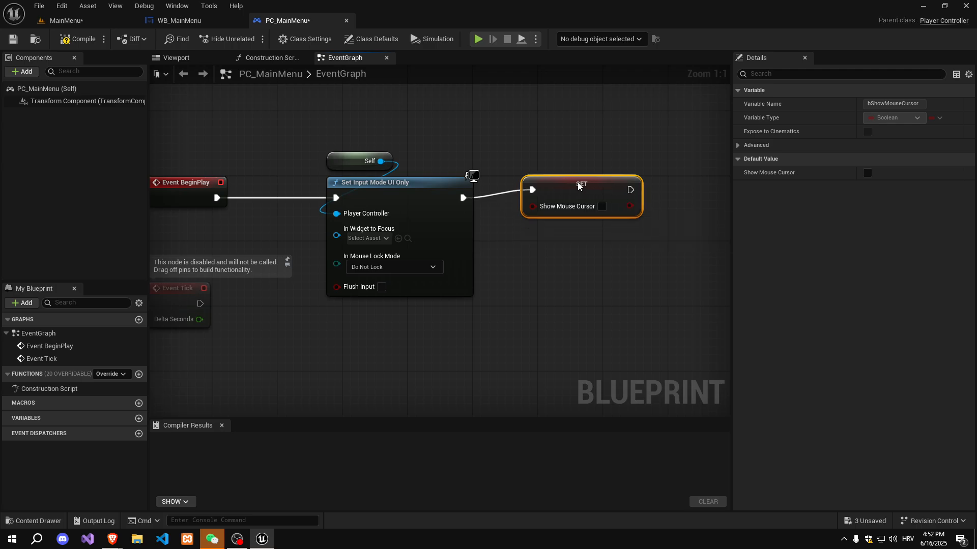
pyautogui.moveTo(581, 123); pyautogui.dragTo(351, 303)
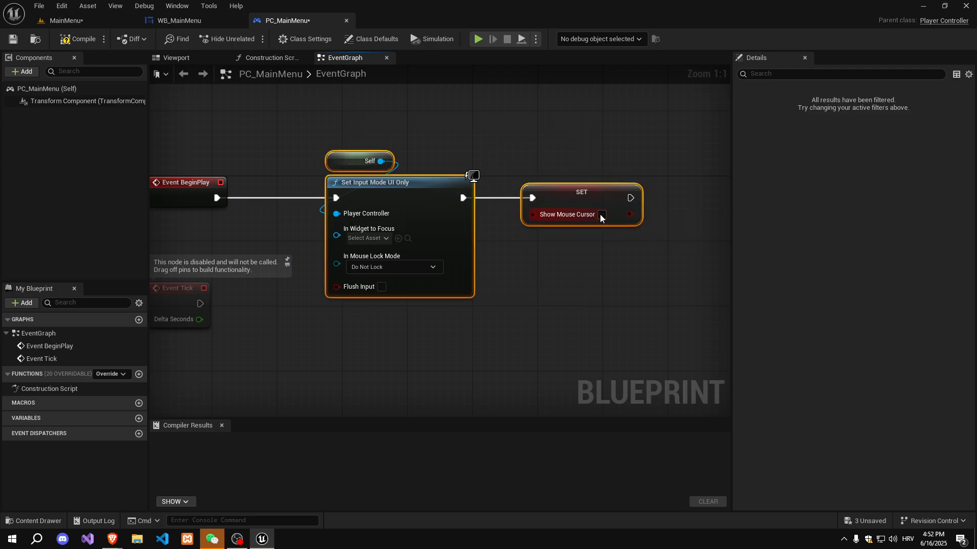
pyautogui.click(602, 215)
# - Chain a Create Widget node after the Set Show Mouse Cursor node and set its class to WB_MainMenu
pyautogui.moveTo(690, 261); pyautogui.dragTo(539, 277, button='right')
pyautogui.click(517, 251)
pyautogui.moveTo(480, 214); pyautogui.dragTo(522, 225)
pyautogui.moveTo(515, 175); pyautogui.dragTo(455, 172, button='right')
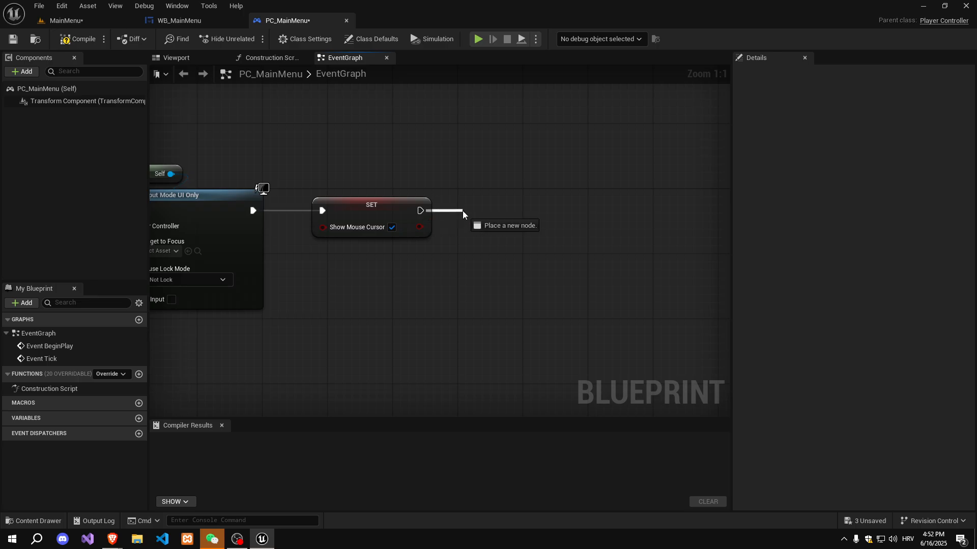
pyautogui.moveTo(462, 210); pyautogui.dragTo(471, 210)
pyautogui.write('create widget')
pyautogui.press('Return')
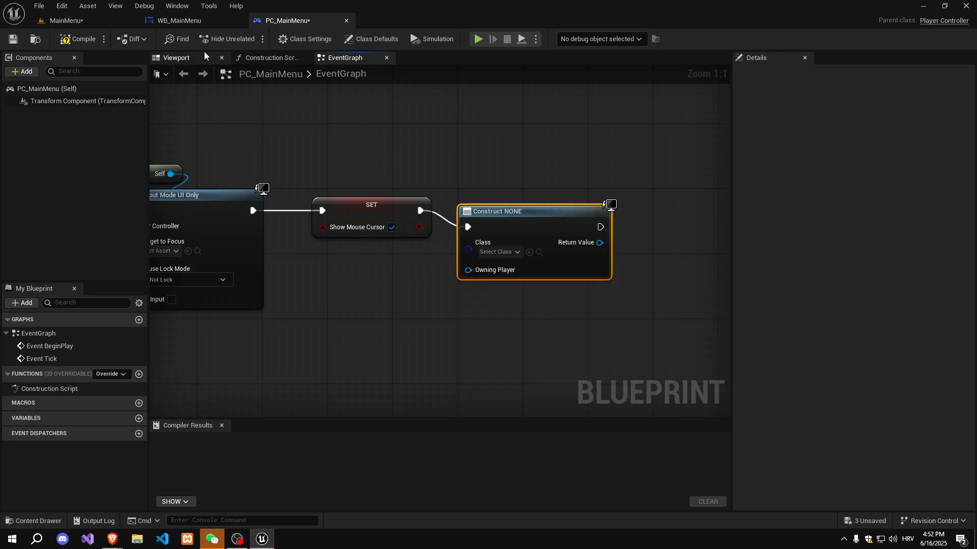
pyautogui.click(153, 23)
pyautogui.click(285, 20)
pyautogui.click(501, 252)
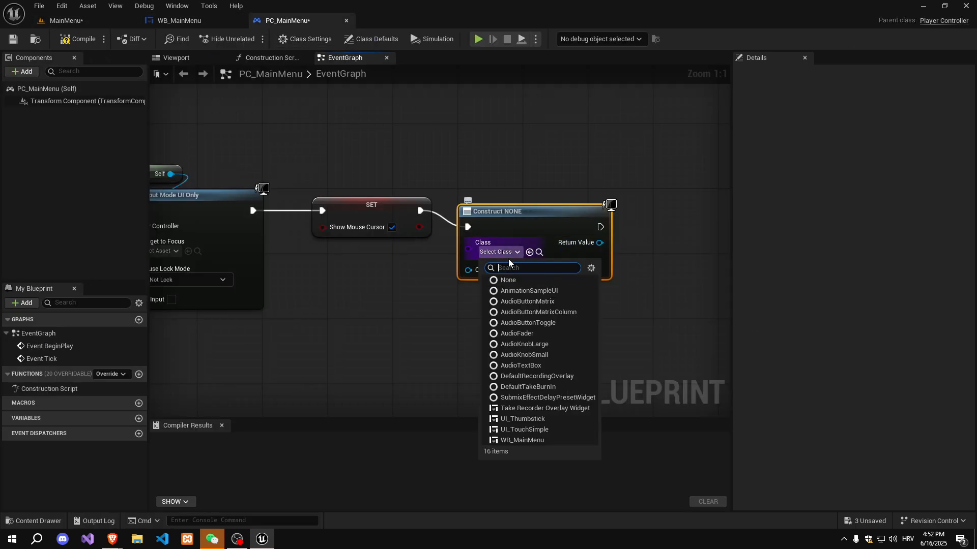
pyautogui.click(522, 440)
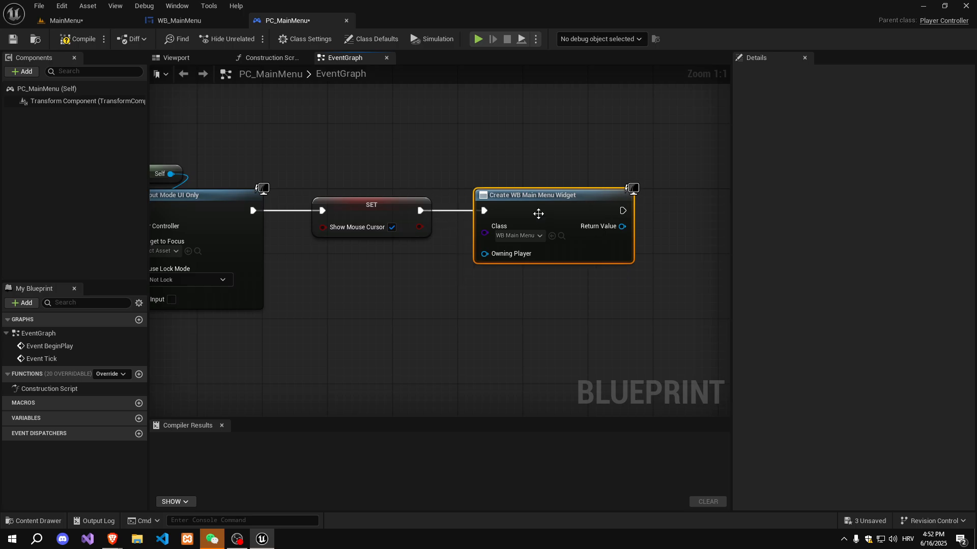
# - Add an Add to Viewport node fed by the created widget's return value and compile PC_MainMenu
pyautogui.moveTo(599, 269); pyautogui.dragTo(437, 258, button='right')
pyautogui.moveTo(456, 215); pyautogui.dragTo(541, 189)
pyautogui.write('add to vi')
pyautogui.press('Return')
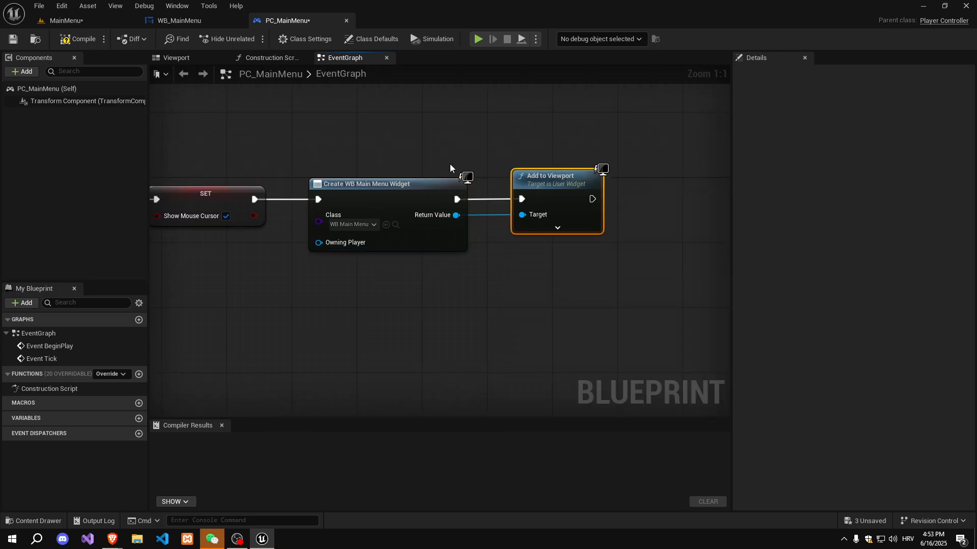
pyautogui.click(73, 44)
pyautogui.moveTo(275, 161); pyautogui.dragTo(582, 192, button='right')
pyautogui.moveTo(299, 142); pyautogui.dragTo(408, 152, button='right')
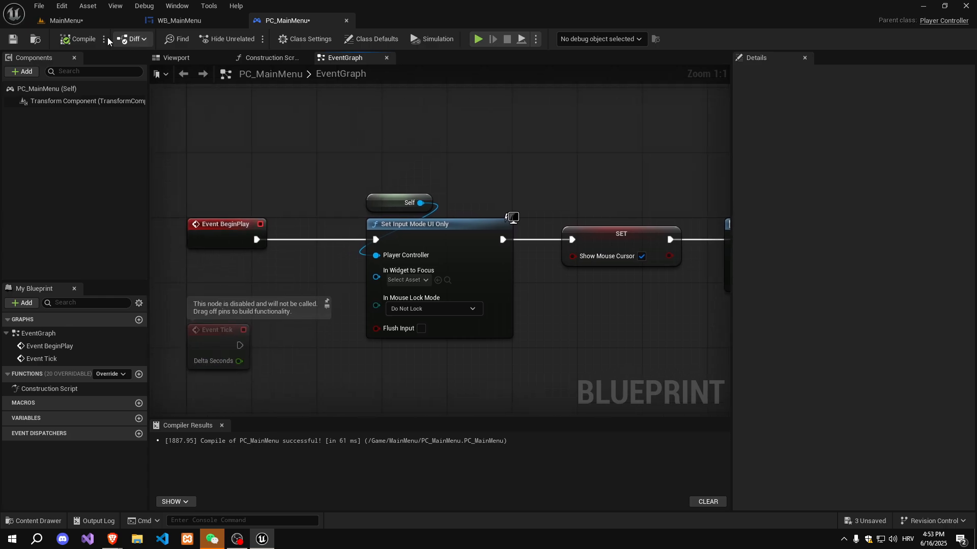
# - Play-test the MainMenu level, start the game with the menu's Play button, and end the session
pyautogui.click(71, 22)
pyautogui.click(252, 39)
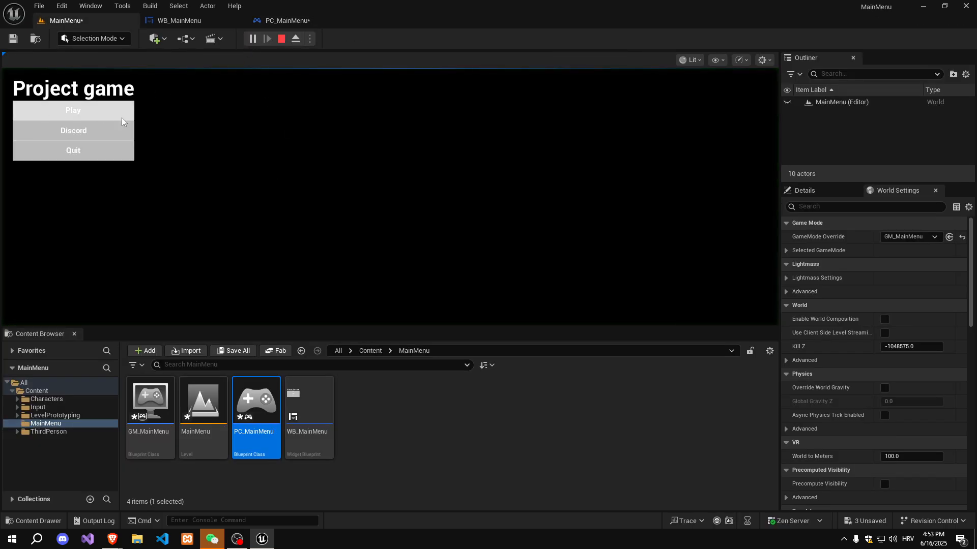
pyautogui.click(77, 117)
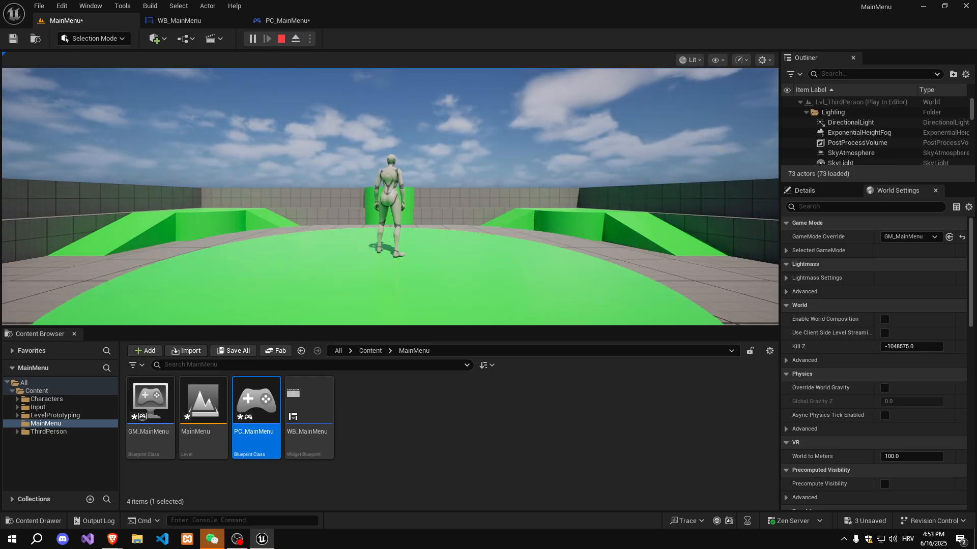
pyautogui.press('Escape')
# - Review the input mode, mouse cursor and widget nodes in PC_MainMenu's event graph
pyautogui.click(284, 24)
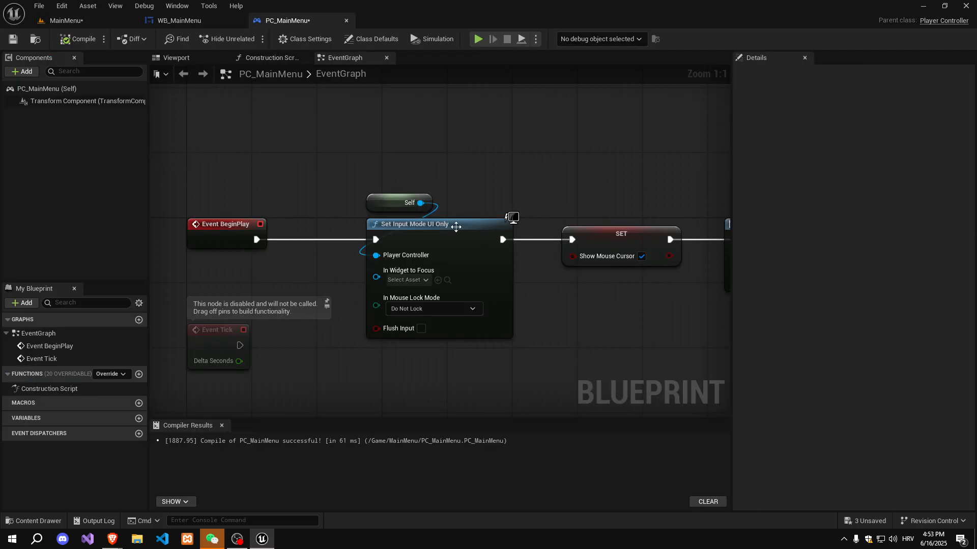
pyautogui.moveTo(364, 162); pyautogui.dragTo(552, 335)
pyautogui.moveTo(620, 335); pyautogui.dragTo(479, 298, button='right')
pyautogui.moveTo(499, 311); pyautogui.dragTo(245, 143)
pyautogui.click(488, 309)
pyautogui.moveTo(359, 156)
pyautogui.mouseDown(button='right')
pyautogui.moveTo(453, 183)
pyautogui.moveTo(367, 152)
pyautogui.mouseUp(button='right')
# - Return to the MainMenu level editor and browse to the root Content folder
pyautogui.click(67, 20)
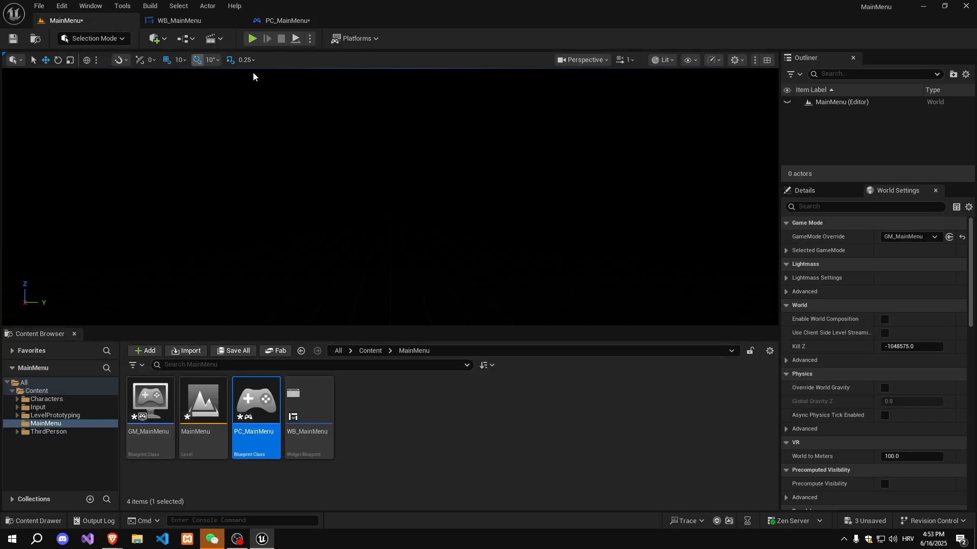
pyautogui.click(196, 21)
pyautogui.click(87, 20)
pyautogui.click(370, 352)
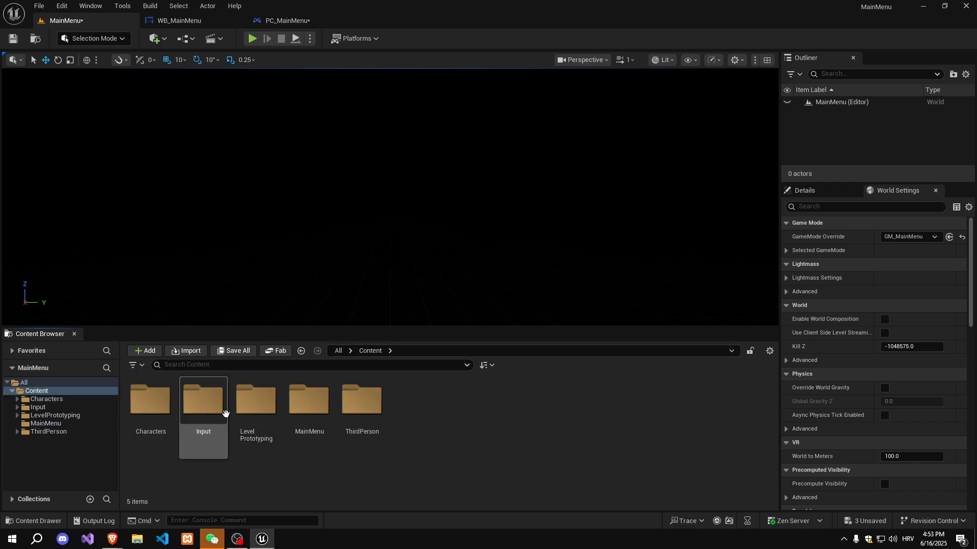
pyautogui.doubleClick(148, 402)
pyautogui.click(146, 405)
pyautogui.doubleClick(147, 405)
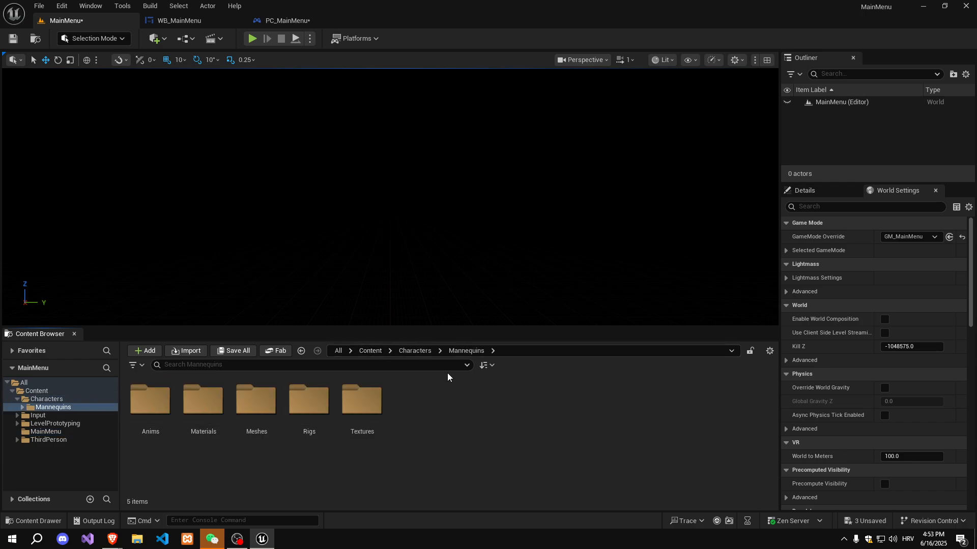
pyautogui.click(415, 351)
pyautogui.click(370, 350)
# - Open the BP_ThirdPersonCharacter blueprint from the Blueprints folder inside ThirdPerson
pyautogui.doubleClick(374, 407)
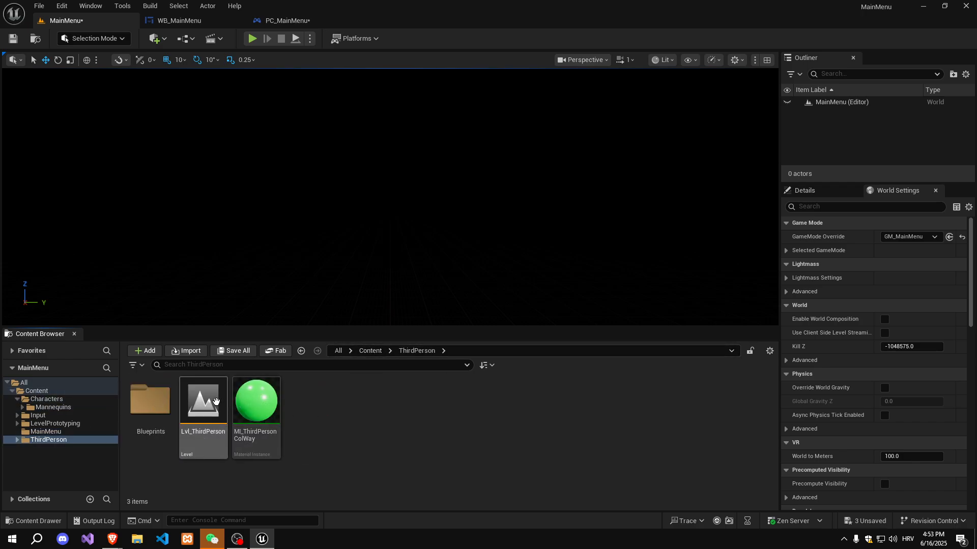
pyautogui.doubleClick(152, 402)
pyautogui.click(170, 407)
pyautogui.doubleClick(169, 407)
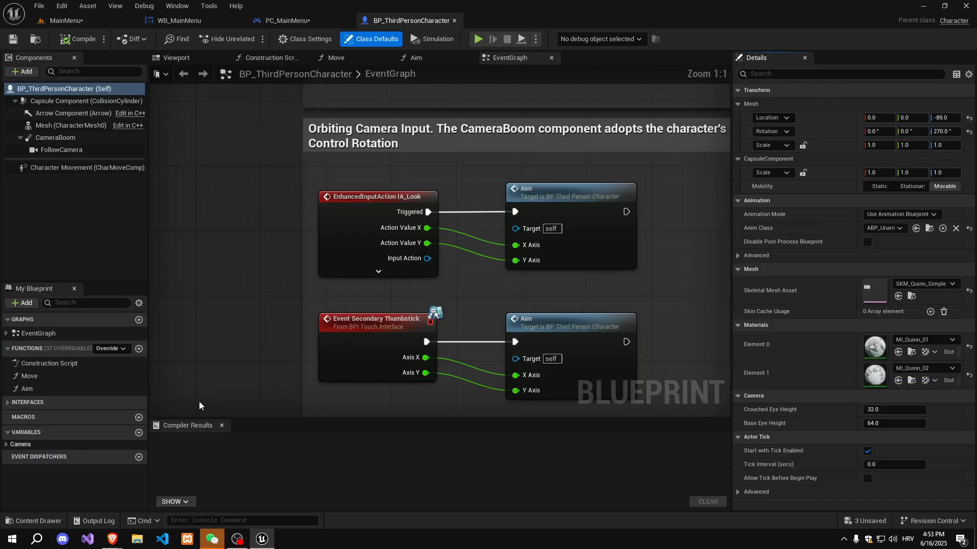
# - Add an Event BeginPlay node in the empty area above the existing nodes of BP_ThirdPersonCharacter's event graph
pyautogui.scroll(-6, 279, 246)
pyautogui.scroll(2, 450, 261)
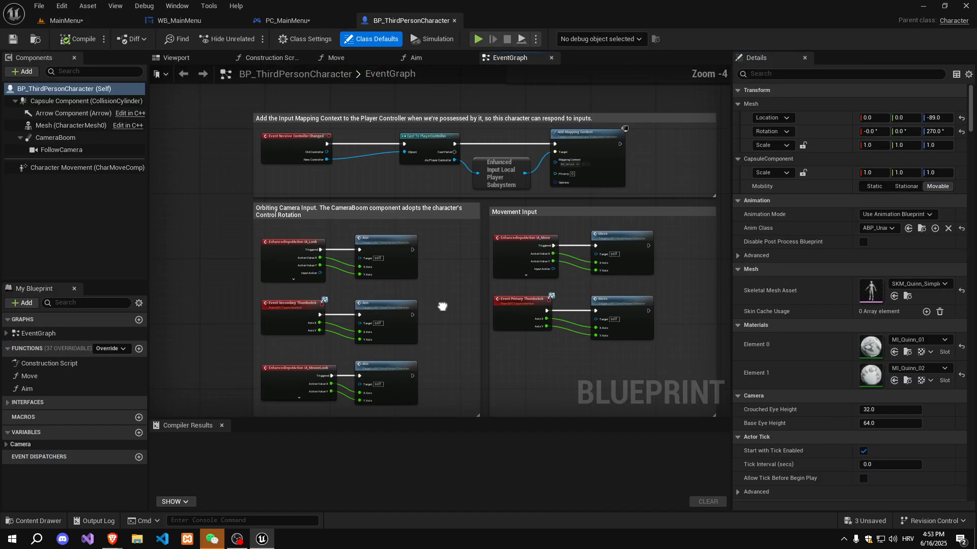
pyautogui.moveTo(507, 244); pyautogui.dragTo(531, 278, button='right')
pyautogui.scroll(2, 591, 277)
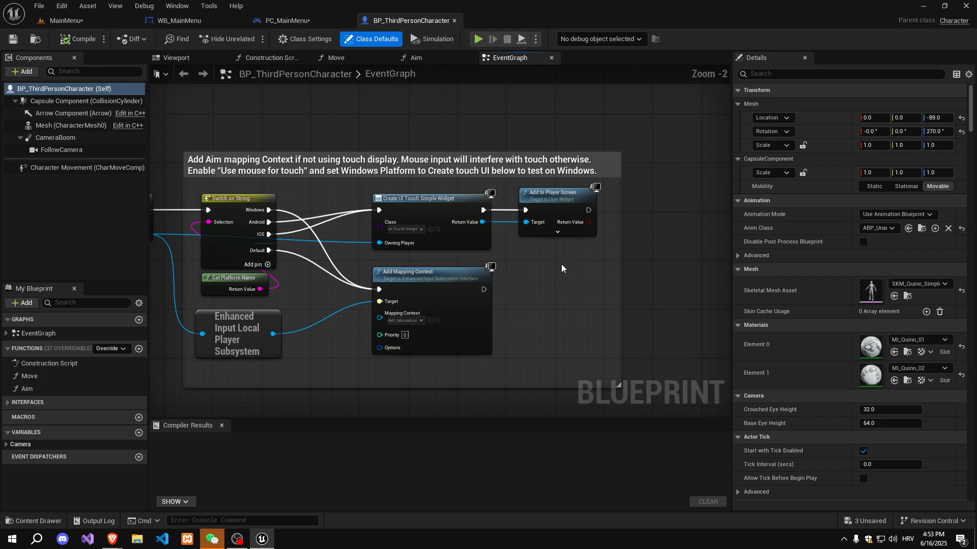
pyautogui.scroll(-2, 562, 268)
pyautogui.moveTo(698, 277); pyautogui.dragTo(543, 337, button='right')
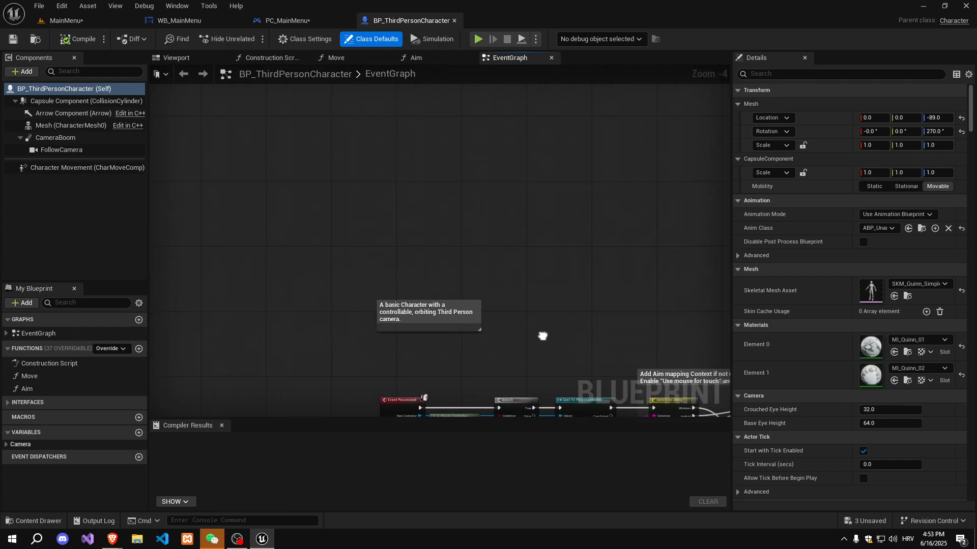
pyautogui.rightClick(390, 173)
pyautogui.write('event begin')
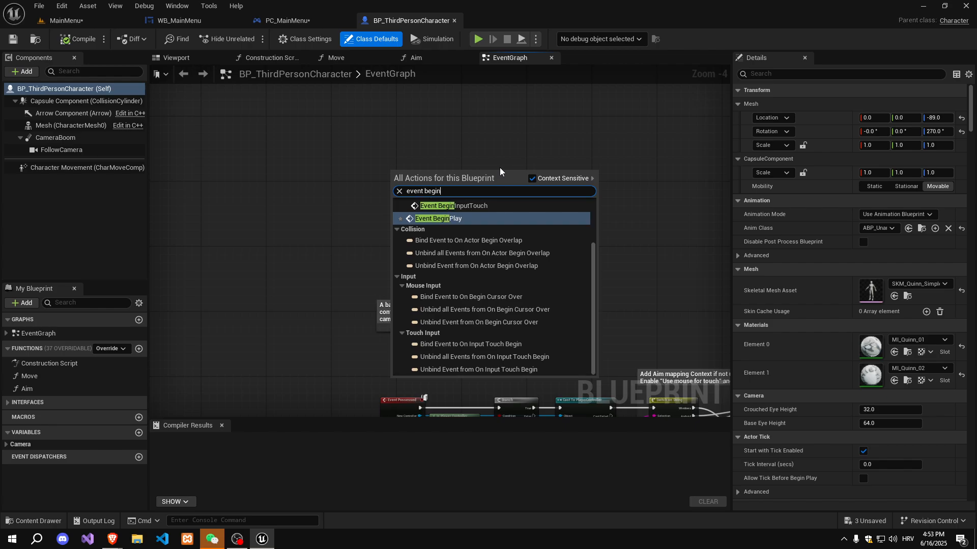
pyautogui.press('Return')
# - Add a Set Input Mode Game Only node wired to the execution output of Event BeginPlay
pyautogui.scroll(5, 499, 167)
pyautogui.moveTo(370, 229); pyautogui.dragTo(475, 236)
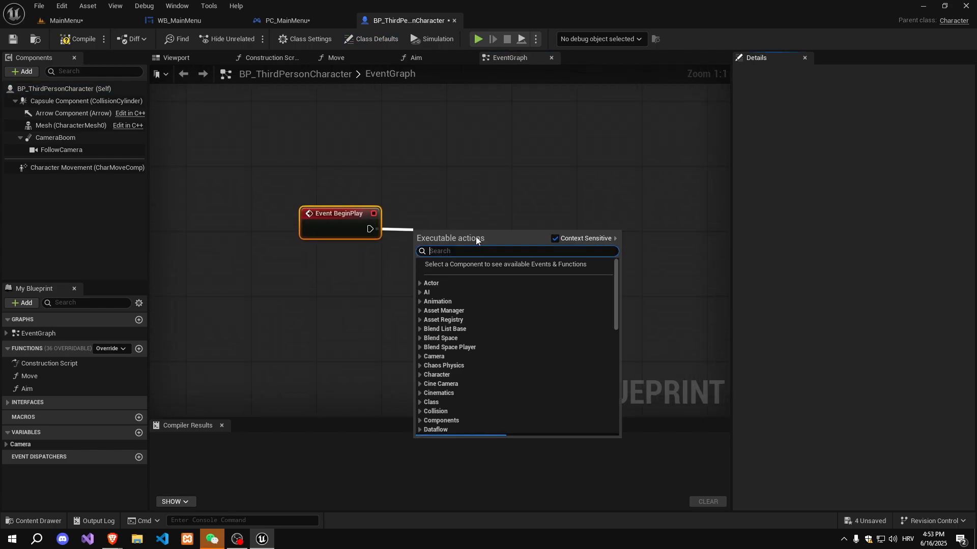
pyautogui.write('set ip')
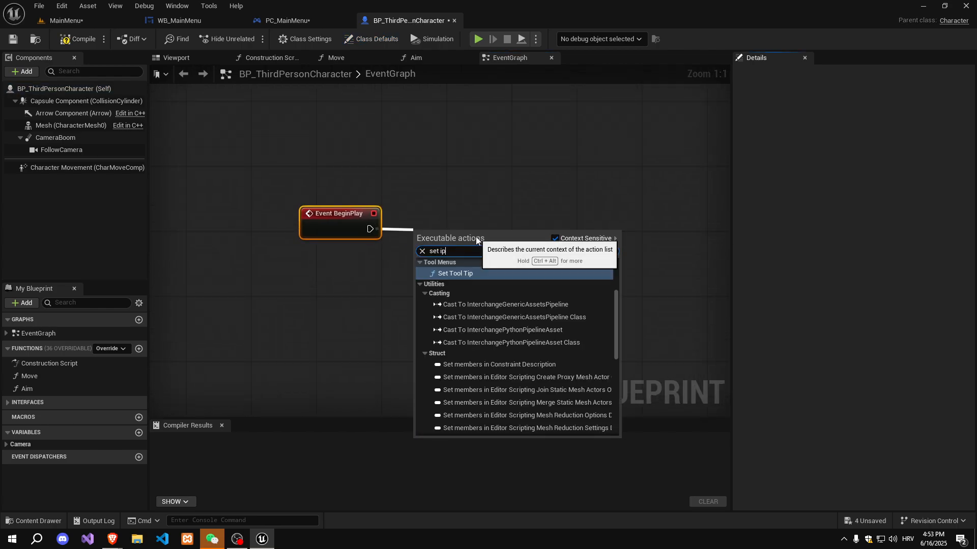
pyautogui.press('BackSpace')
pyautogui.write('nput game')
pyautogui.press('Return')
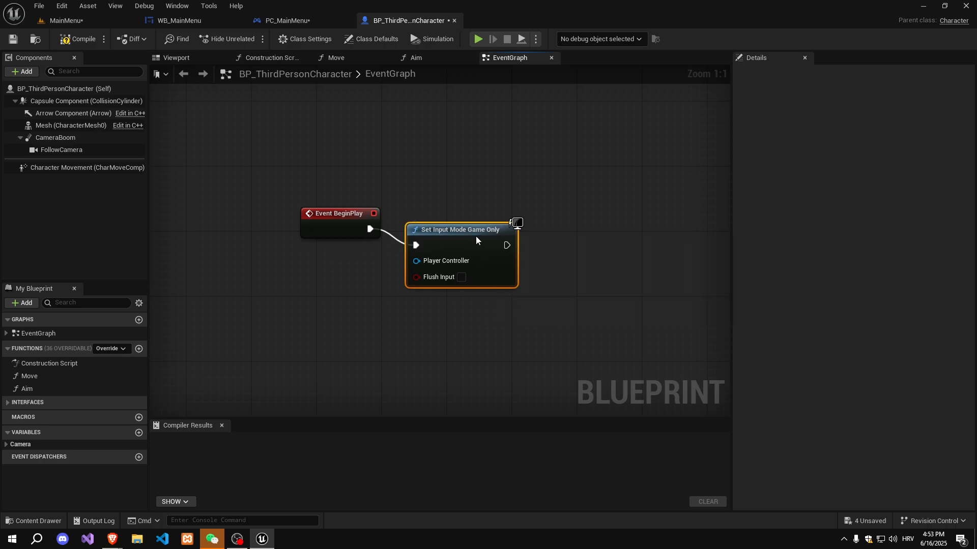
# - Align the Set Input Mode Game Only node with Event BeginPlay and feed its Player Controller input from a Get Player Controller node
pyautogui.moveTo(476, 239); pyautogui.dragTo(445, 184)
pyautogui.write('set')
pyautogui.press('BackSpace')
pyautogui.press('BackSpace')
pyautogui.press('BackSpace')
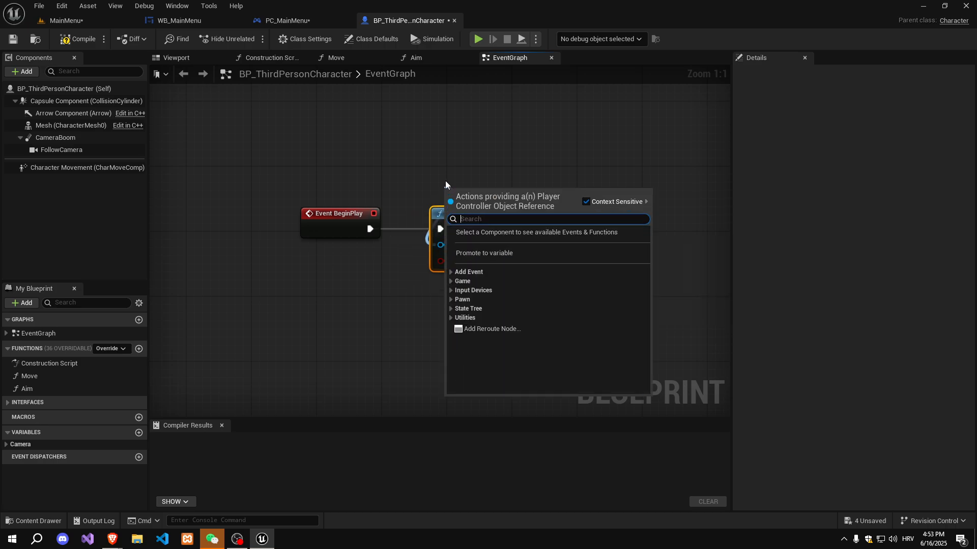
pyautogui.write('get player')
pyautogui.press('Return')
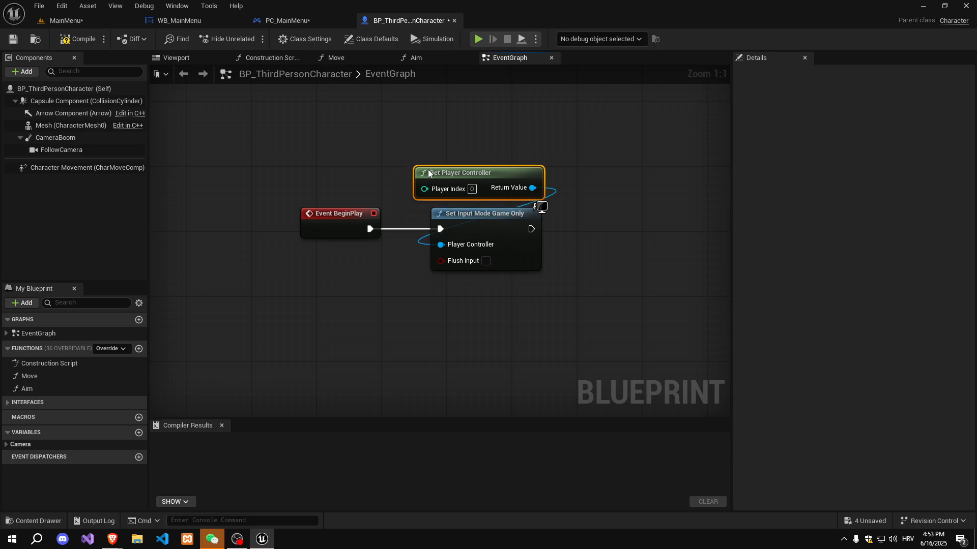
pyautogui.moveTo(529, 228); pyautogui.dragTo(582, 225)
pyautogui.write('d')
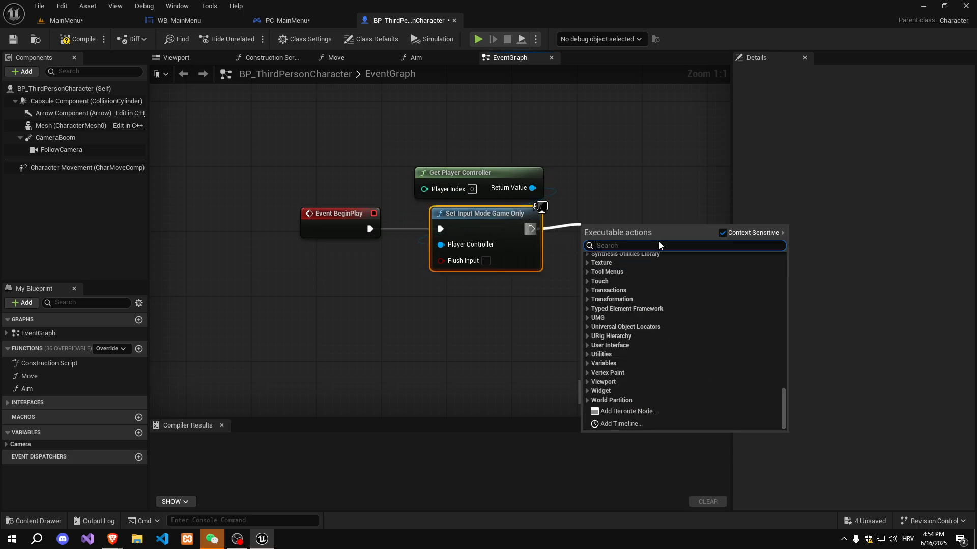
pyautogui.press('BackSpace')
pyautogui.write('set sho')
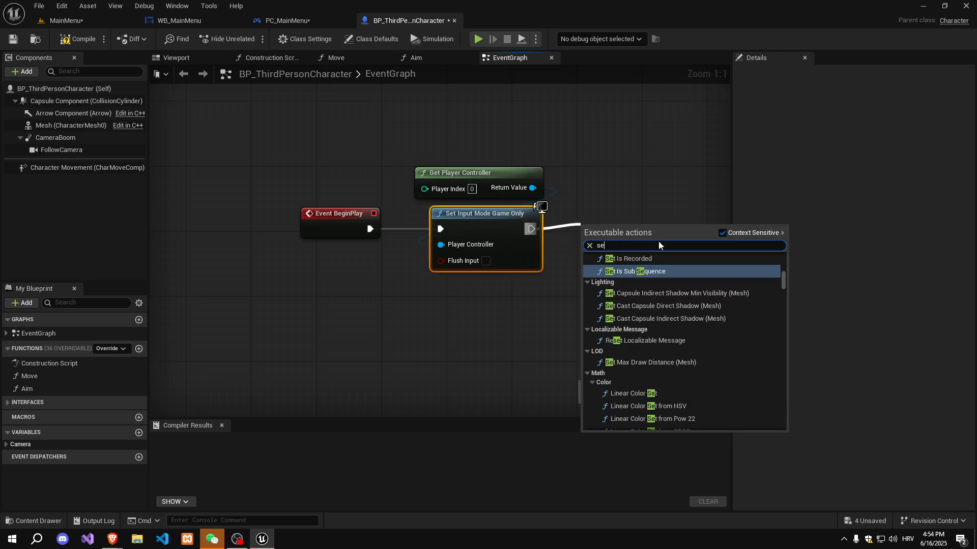
pyautogui.press('BackSpace')
pyautogui.press('BackSpace')
pyautogui.press('BackSpace')
pyautogui.press('BackSpace')
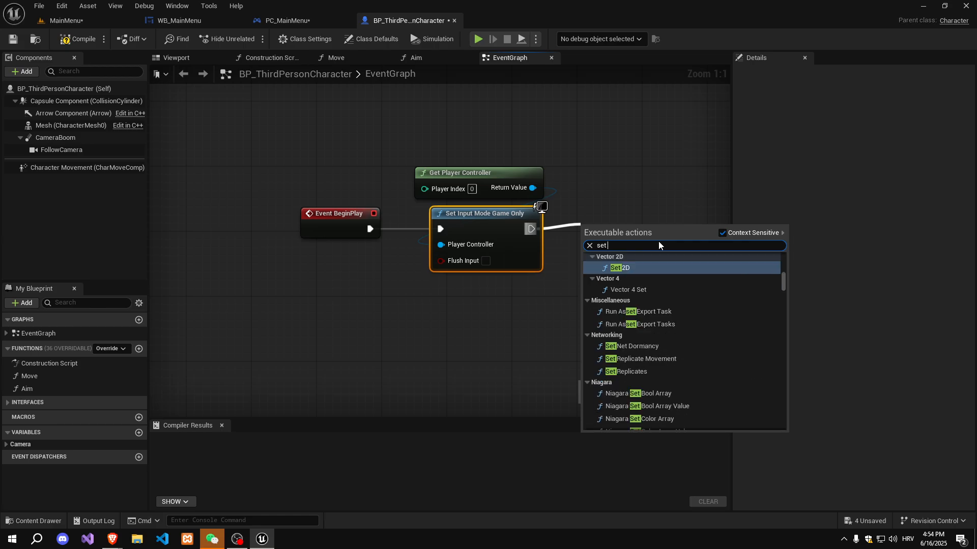
# - Add a Set Show Mouse Cursor node targeting the player controller, wire it after Set Input Mode Game Only, and compile the blueprint
pyautogui.moveTo(532, 188); pyautogui.dragTo(580, 224)
pyautogui.write('show mouse')
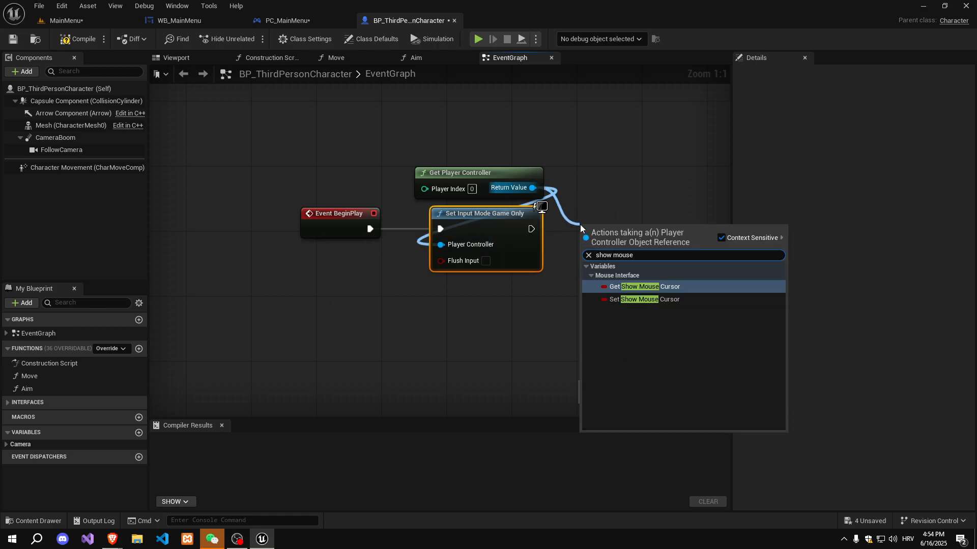
pyautogui.press('Return')
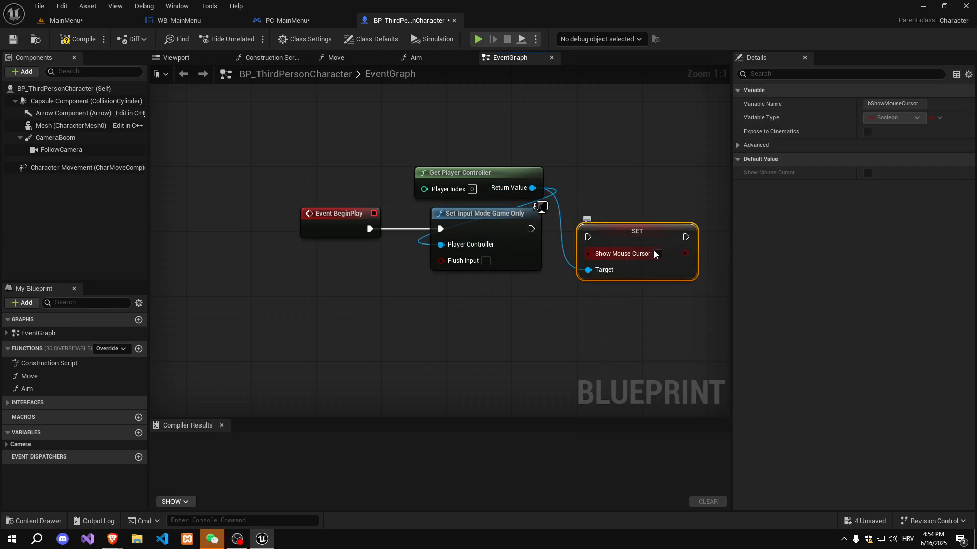
pyautogui.moveTo(586, 237); pyautogui.dragTo(531, 229)
pyautogui.moveTo(636, 237); pyautogui.dragTo(644, 229)
pyautogui.moveTo(621, 325); pyautogui.dragTo(552, 260, button='right')
pyautogui.moveTo(615, 280); pyautogui.dragTo(389, 111)
pyautogui.moveTo(553, 257); pyautogui.dragTo(386, 102)
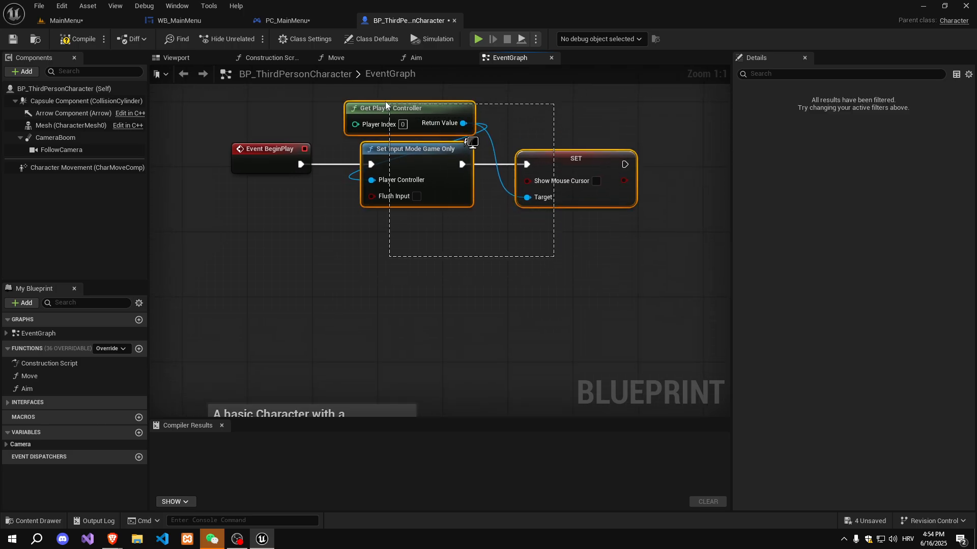
pyautogui.click(79, 44)
# - Play the MainMenu level in a new editor window and test the menu's Discord and Play buttons
pyautogui.click(81, 18)
pyautogui.click(310, 39)
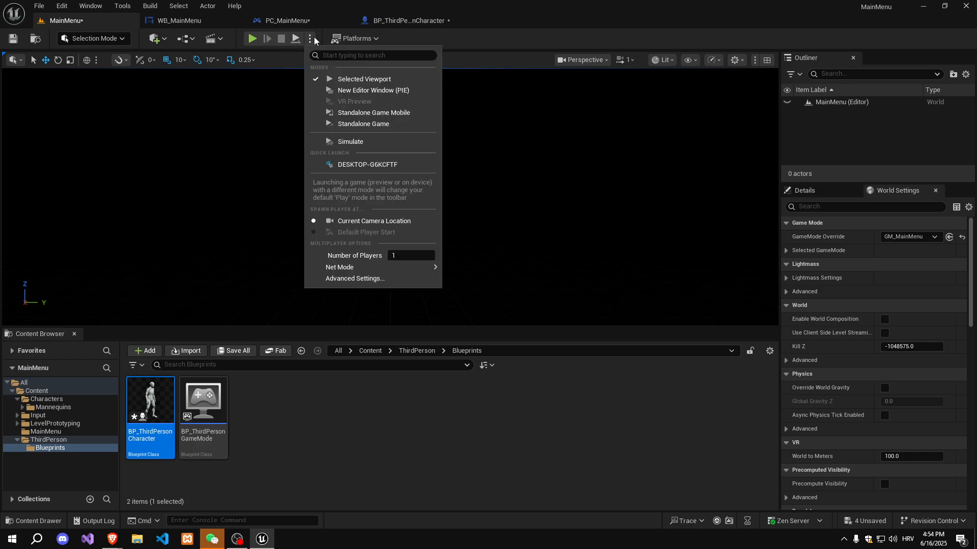
pyautogui.click(364, 90)
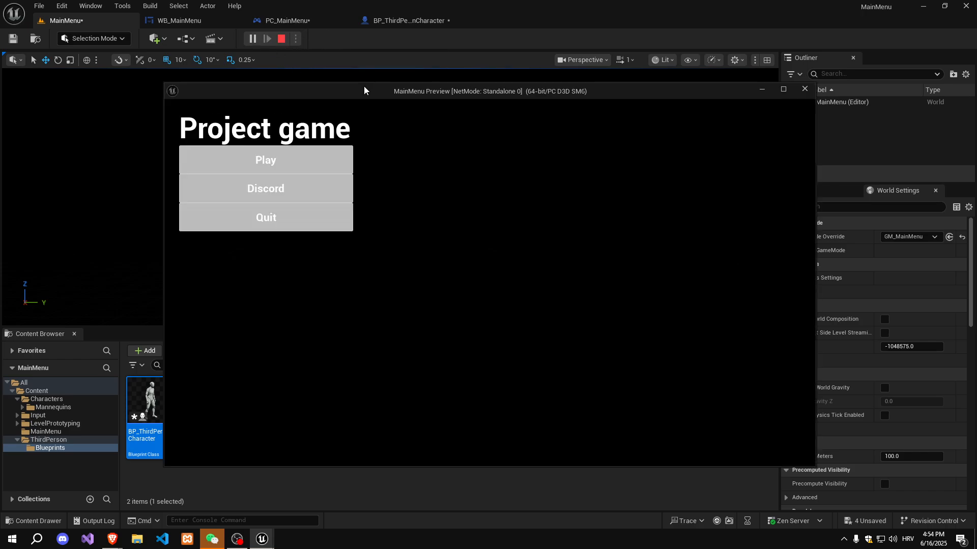
pyautogui.click(279, 181)
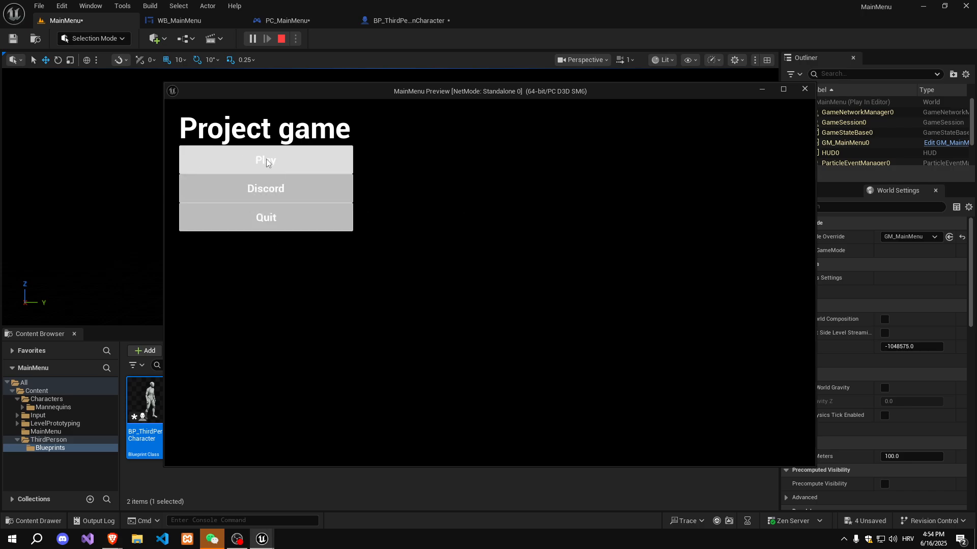
pyautogui.click(250, 161)
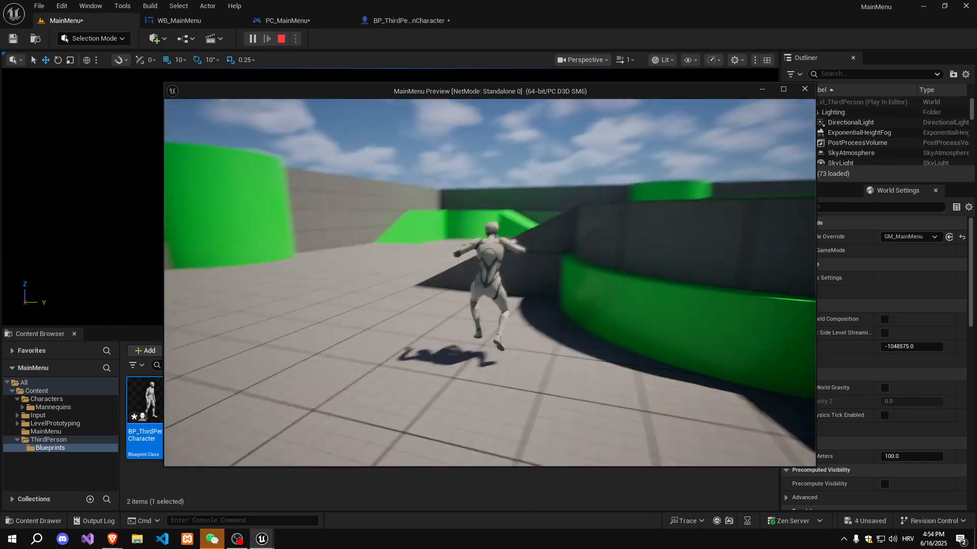
# - End the running preview, launch it again and test the menu's Quit button
pyautogui.press('Escape')
pyautogui.click(254, 38)
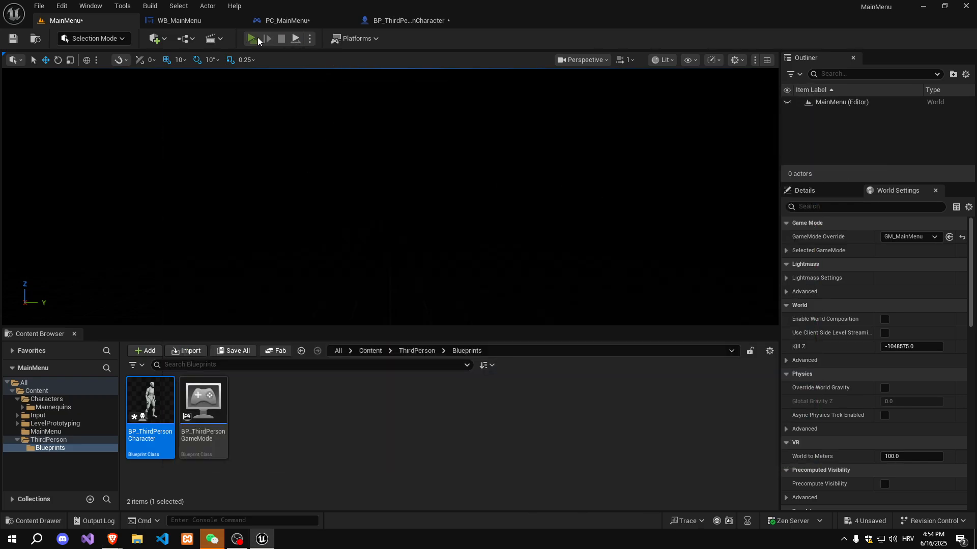
pyautogui.click(291, 216)
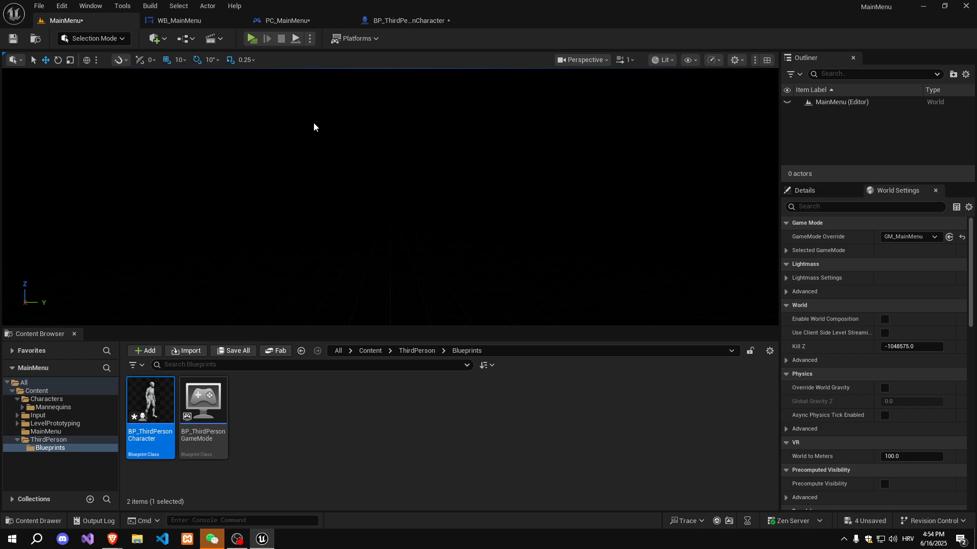